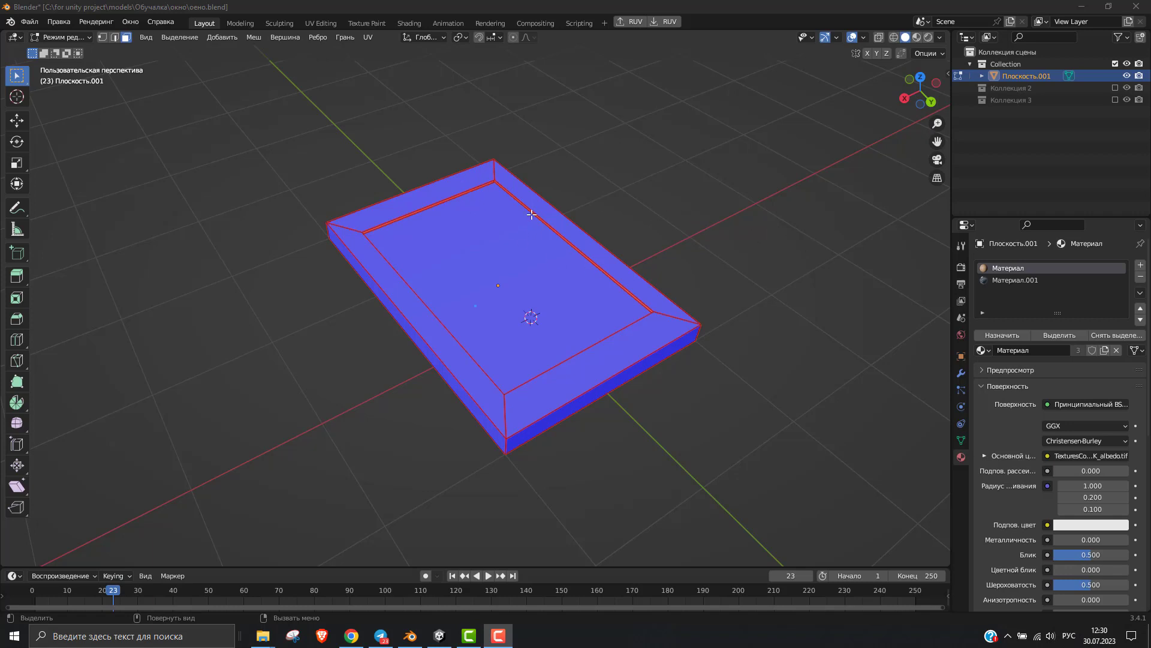
pyautogui.scroll(2, 532, 214)
pyautogui.scroll(3, 381, 236)
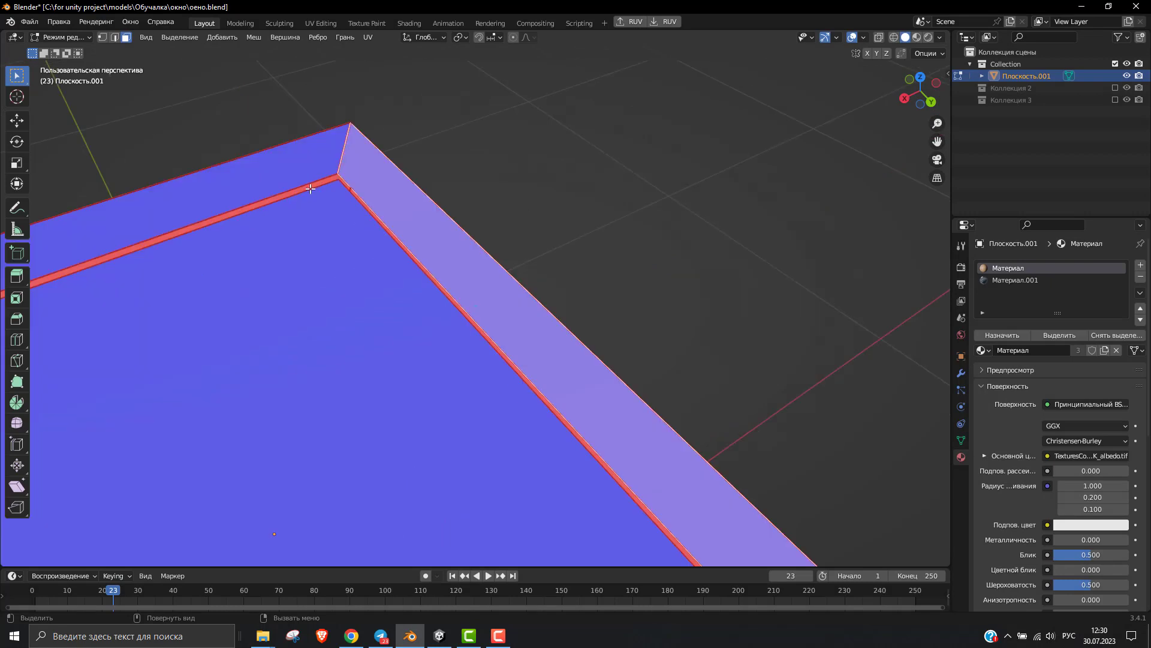
pyautogui.scroll(1, 311, 189)
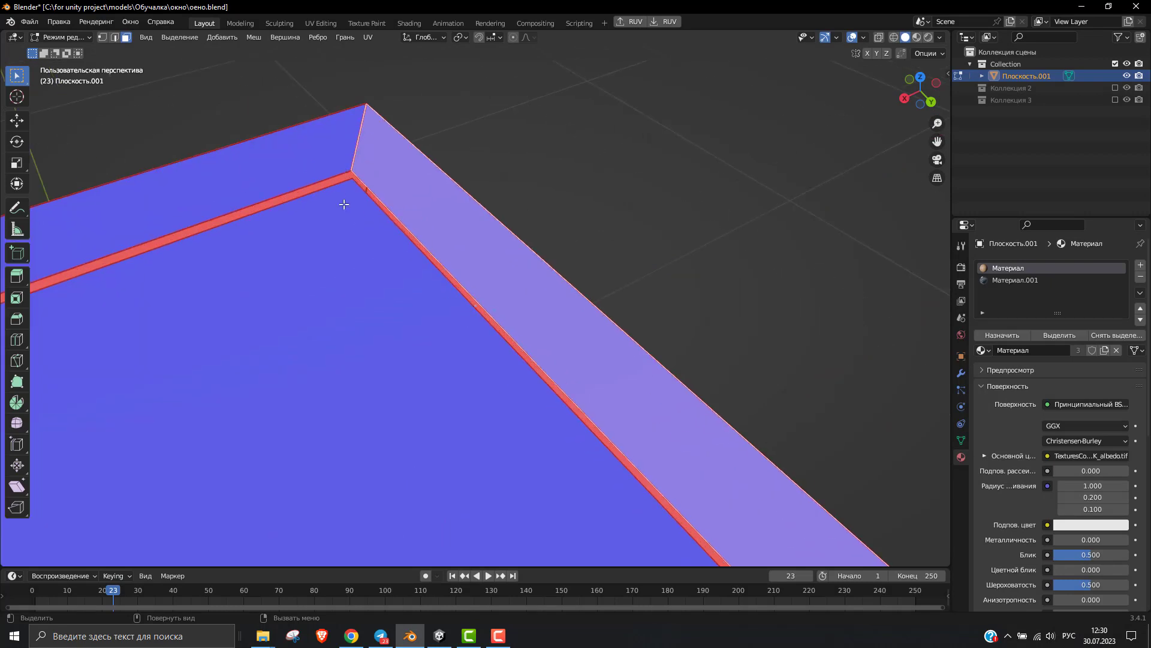
pyautogui.scroll(-1, 626, 120)
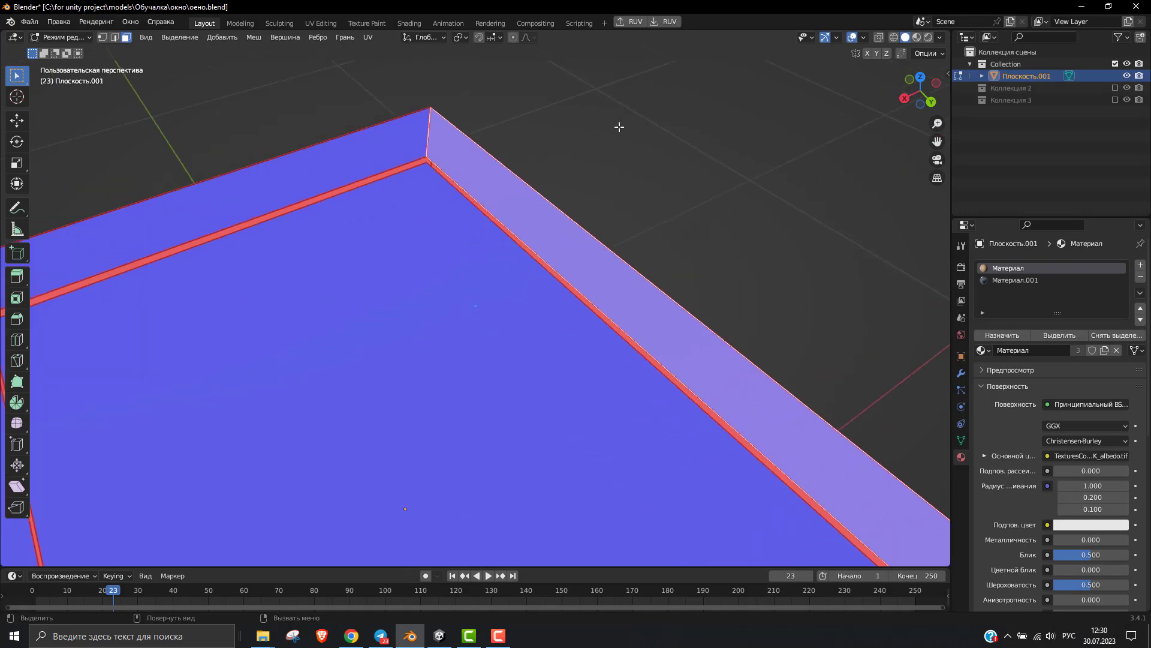
pyautogui.scroll(-2, 538, 137)
pyautogui.scroll(3, 472, 160)
pyautogui.scroll(3, 476, 162)
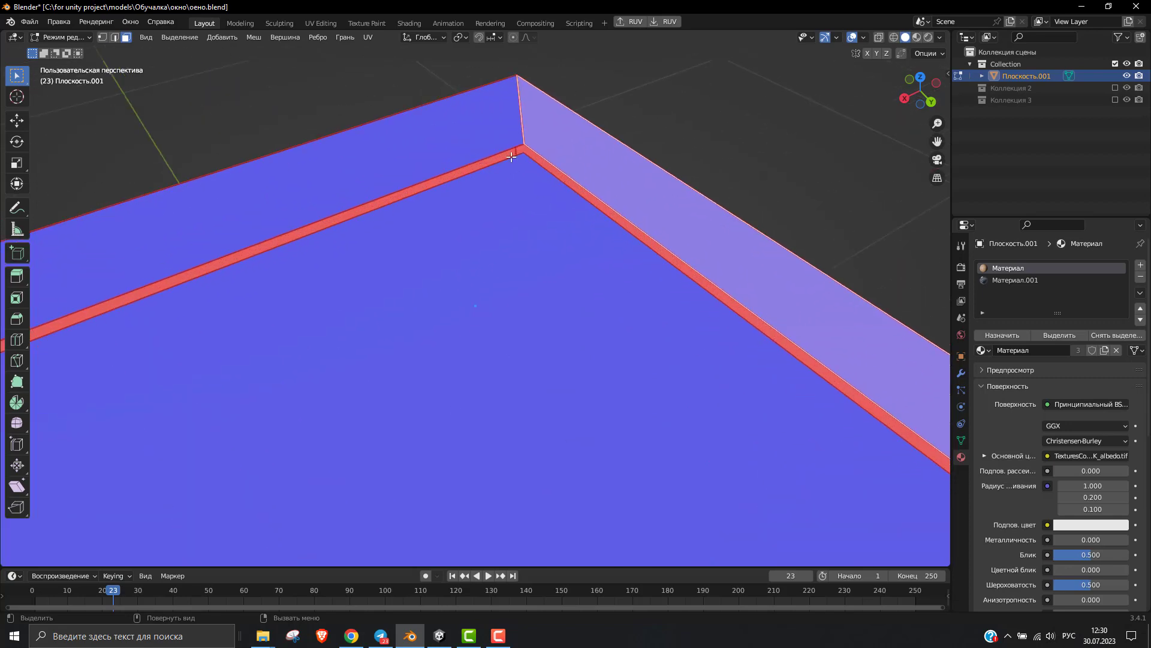
pyautogui.moveTo(509, 158)
pyautogui.mouseDown(button='middle')
pyautogui.moveTo(540, 155)
pyautogui.moveTo(285, 257)
pyautogui.mouseUp(button='middle')
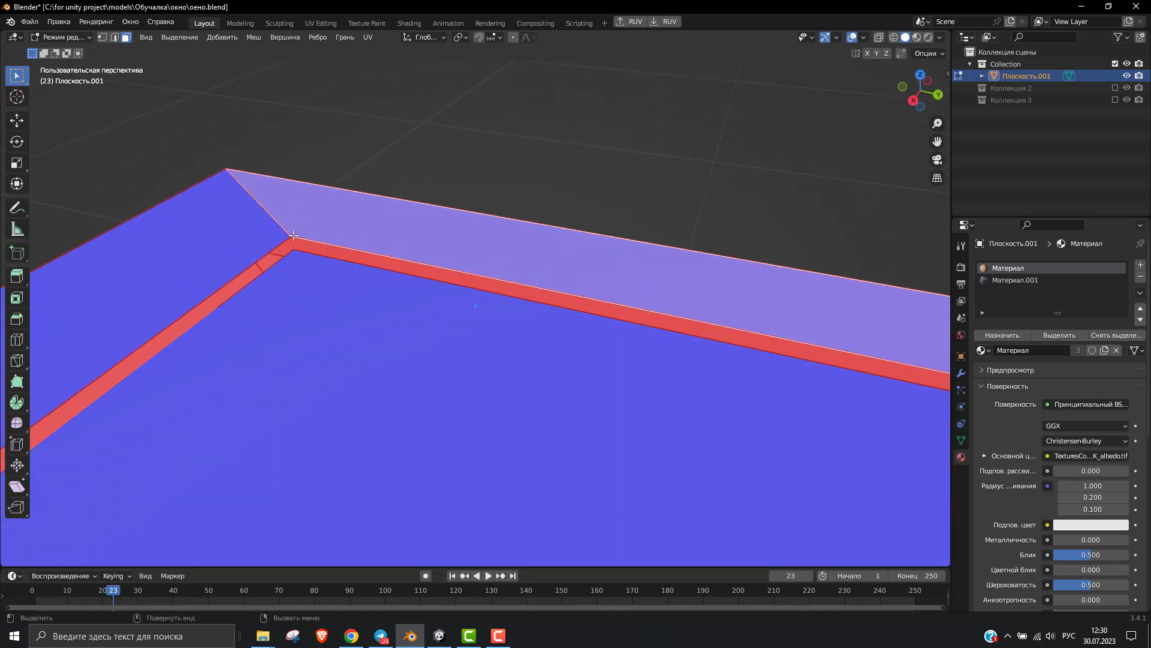
pyautogui.scroll(-2, 560, 226)
pyautogui.scroll(-3, 766, 411)
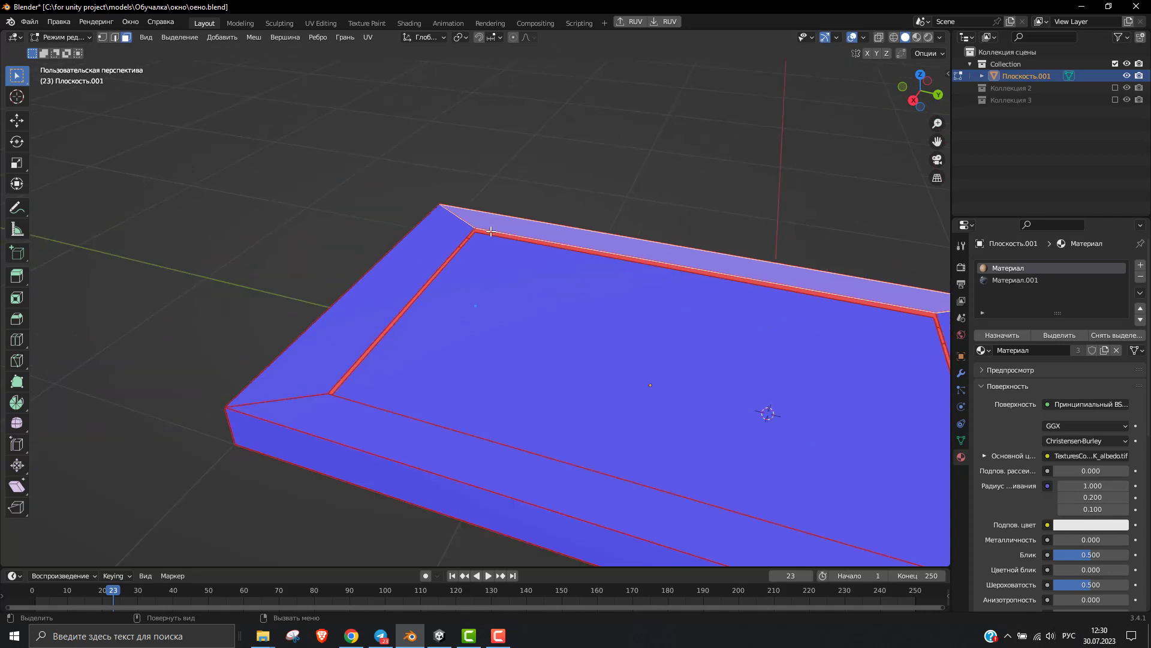
pyautogui.scroll(-2, 548, 285)
pyautogui.scroll(3, 547, 286)
pyautogui.moveTo(686, 252); pyautogui.dragTo(717, 216, button='middle')
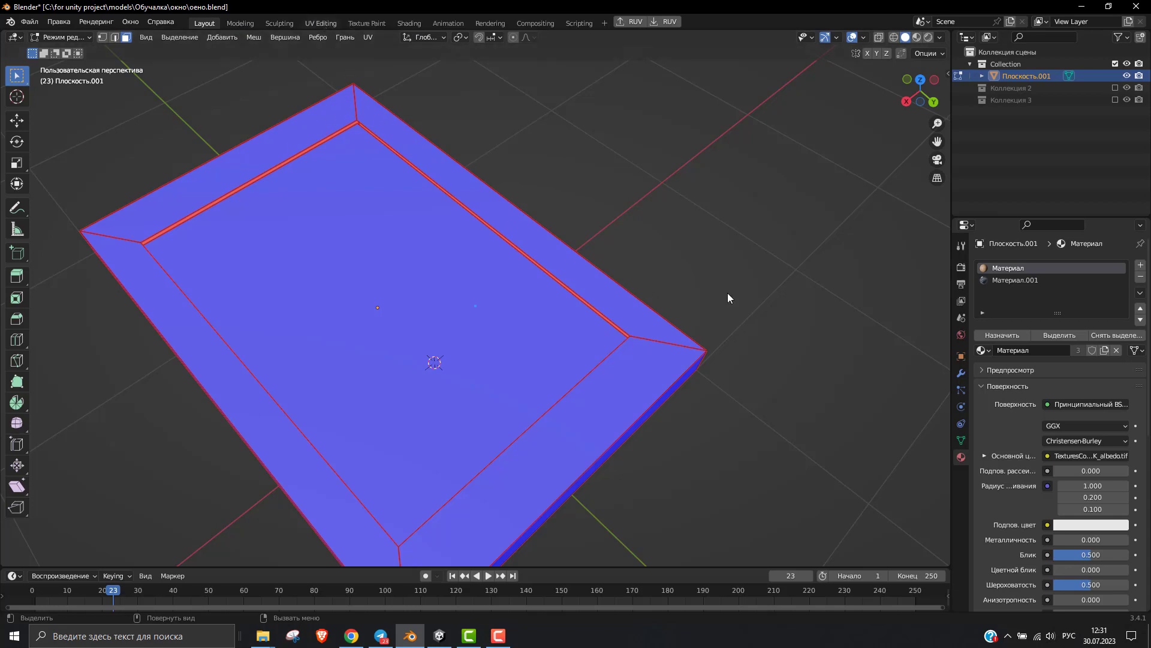
# - UV-unwrap the entire window-frame mesh in the UV Editing workspace, then go to Shading
pyautogui.click(321, 23)
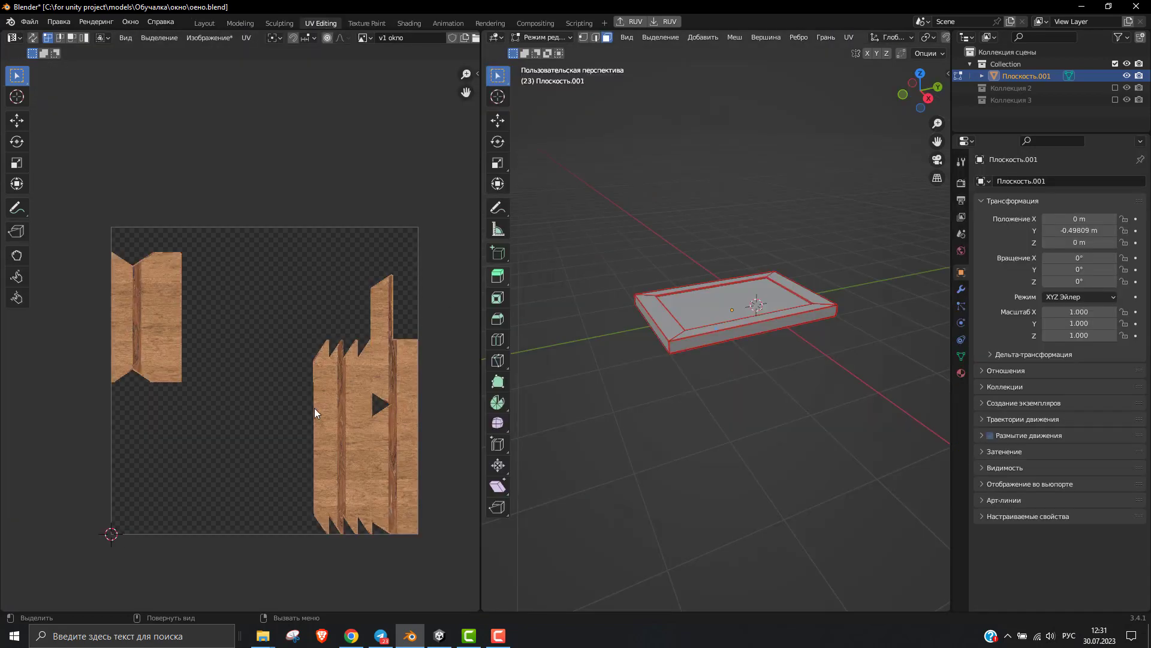
pyautogui.moveTo(836, 247); pyautogui.dragTo(516, 460)
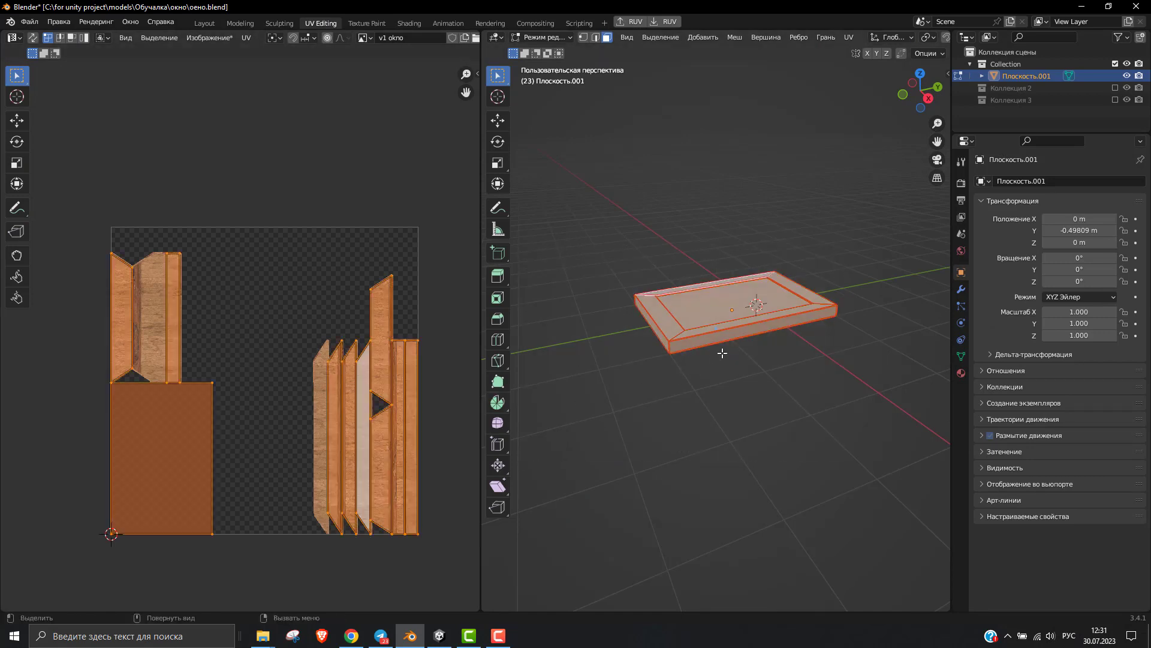
pyautogui.press('a')
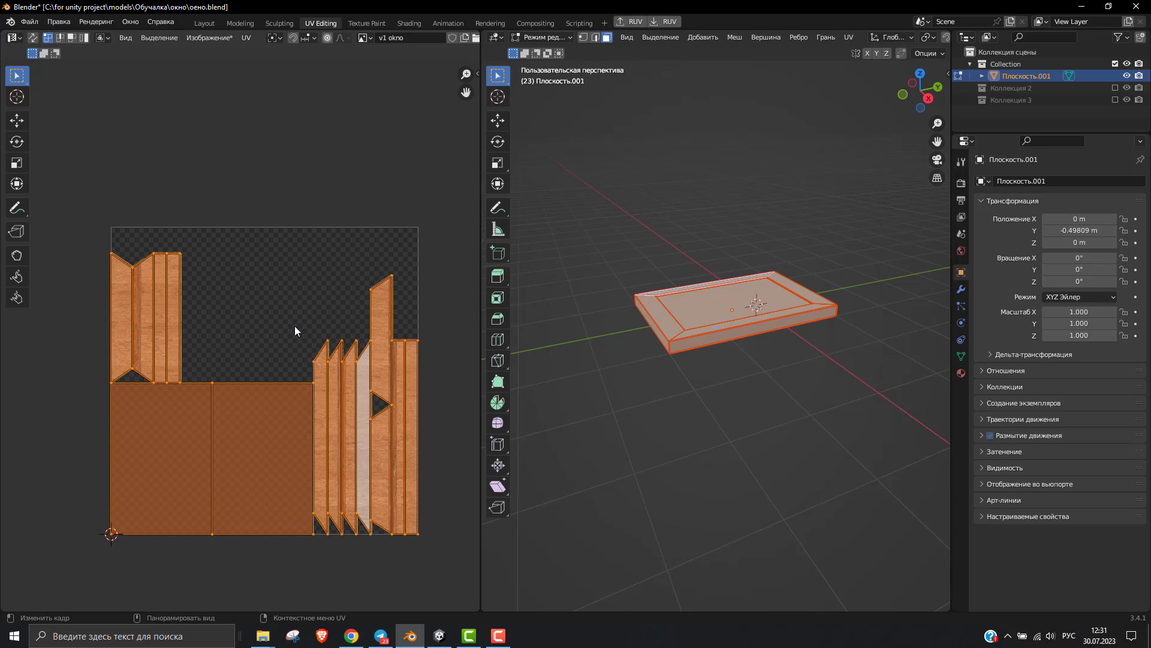
pyautogui.click(407, 23)
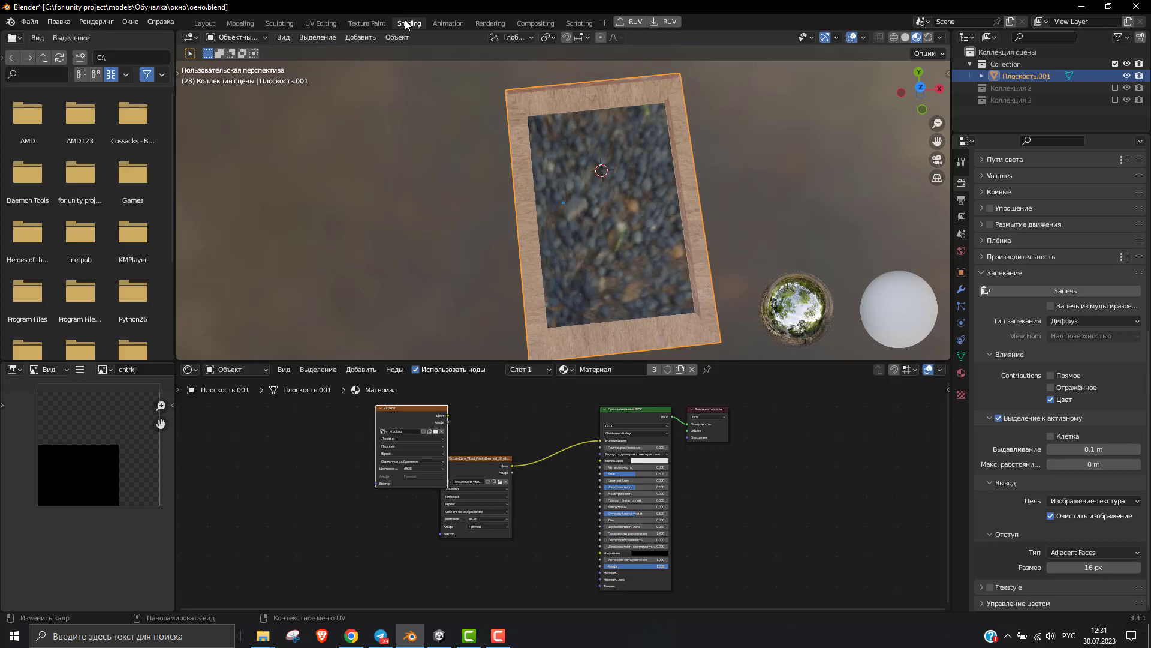
# - Show Коллекция 2 and inspect the materials of Плоскость.001 and Плоскость.002
pyautogui.click(1116, 88)
pyautogui.click(1024, 101)
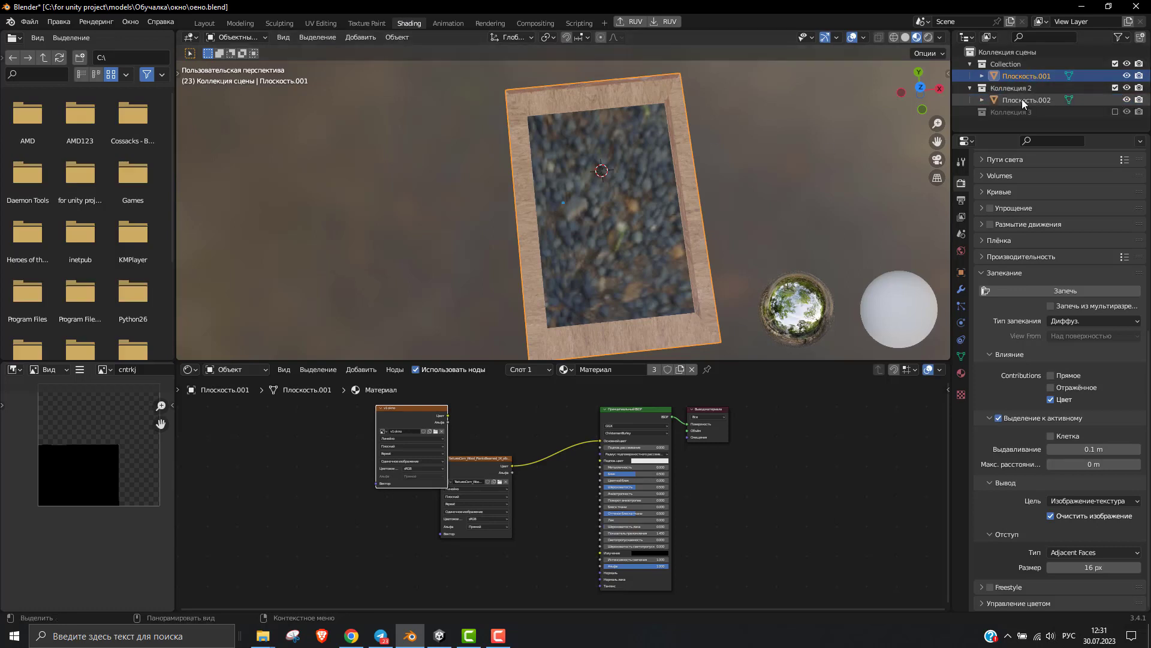
pyautogui.click(1024, 76)
pyautogui.moveTo(422, 418); pyautogui.dragTo(386, 422)
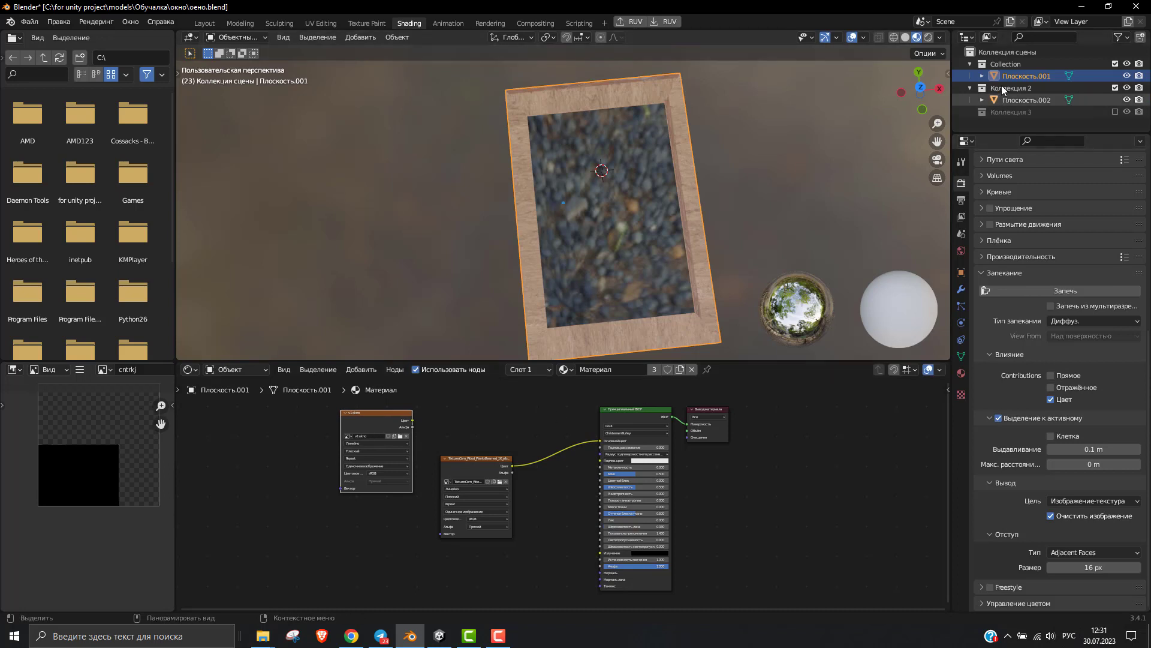
pyautogui.click(1002, 102)
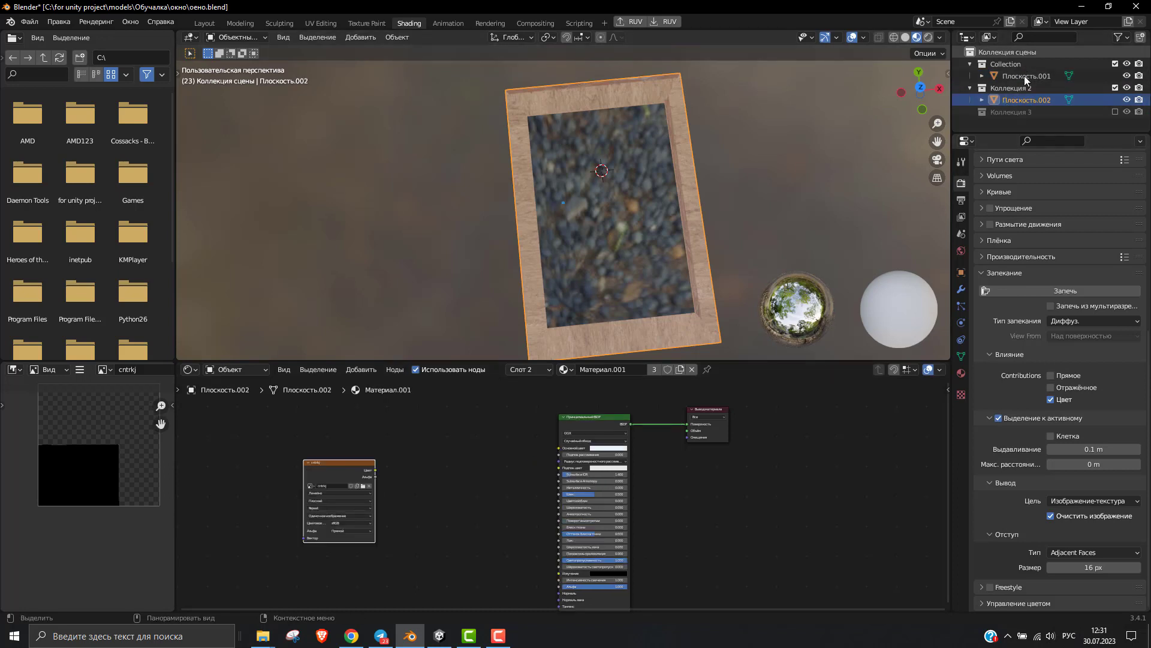
pyautogui.click(1024, 77)
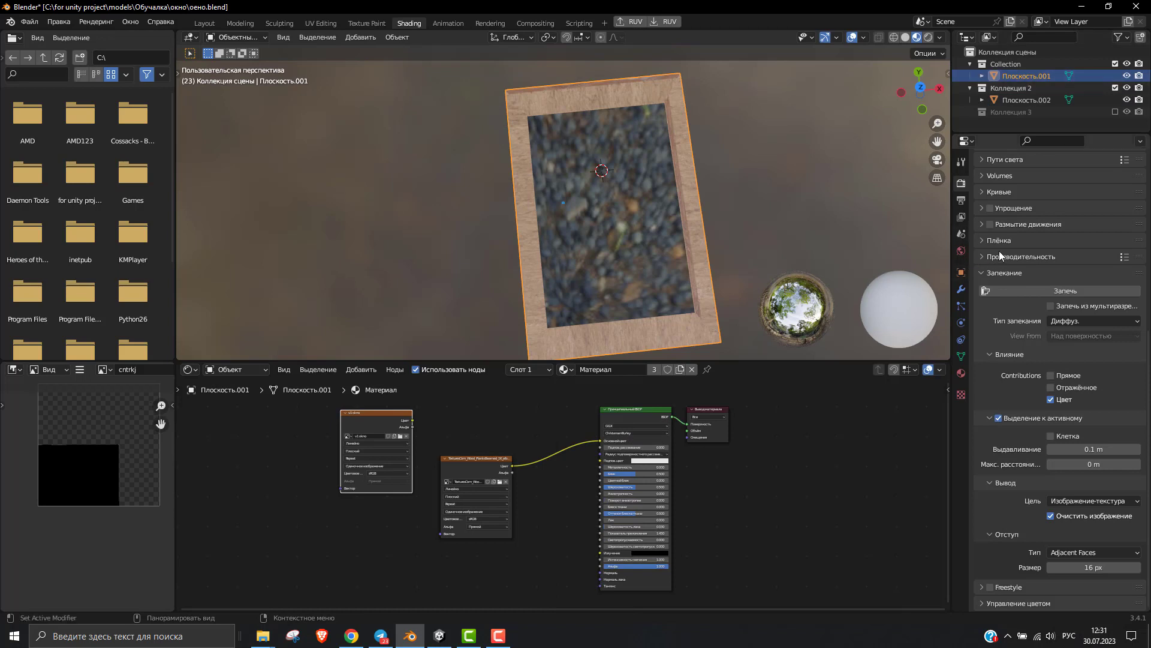
# - Select Плоскость.001 with Плоскость.002 as the active object for baking
pyautogui.scroll(5, 999, 250)
pyautogui.scroll(1, 999, 250)
pyautogui.scroll(2, 1002, 243)
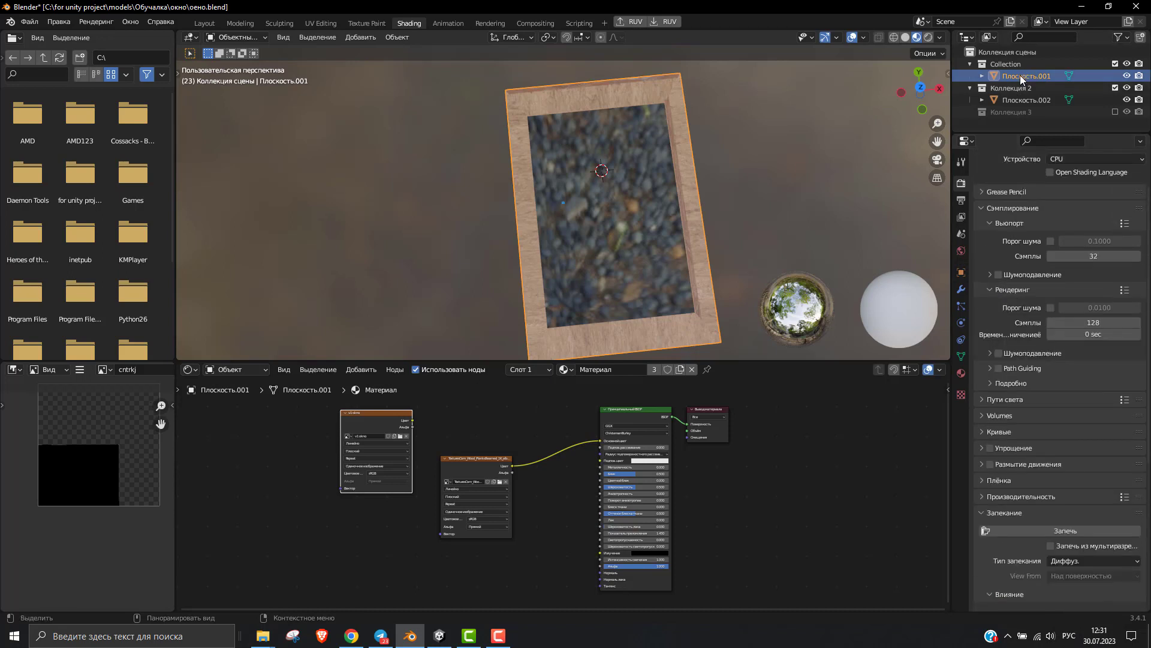
pyautogui.keyDown('ctrl'); pyautogui.click(1025, 100); pyautogui.keyUp('ctrl')
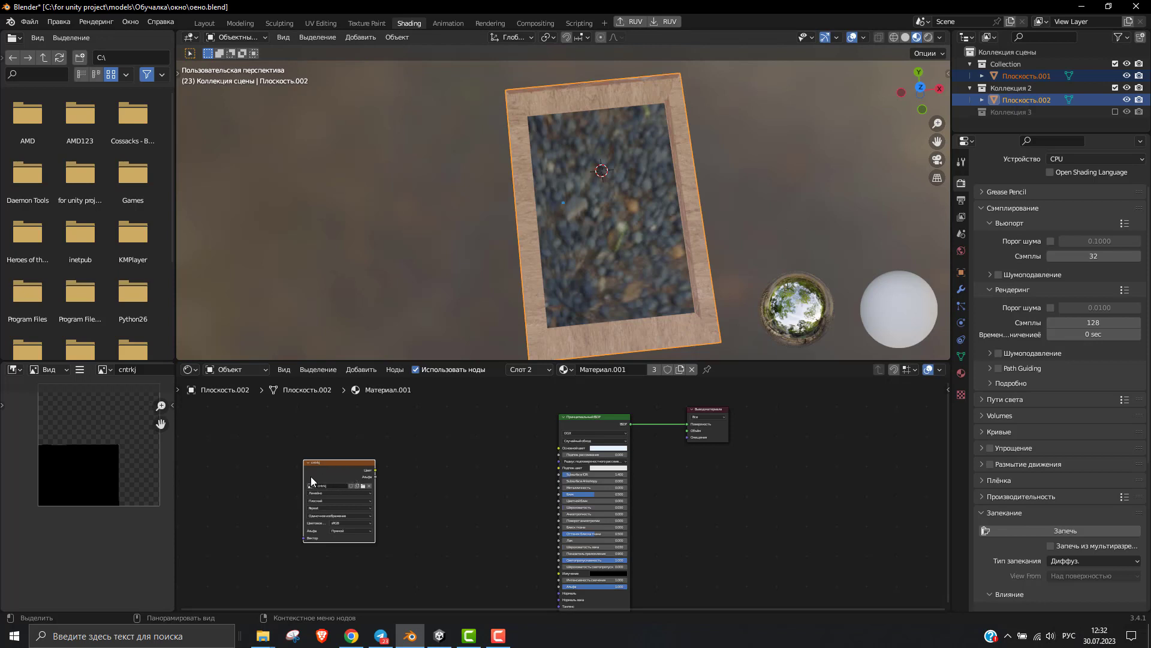
# - Add and then delete a test Image Texture node with a 1024 px image, leaving cntrkj active
pyautogui.rightClick(411, 446)
pyautogui.hotkey('shift', 'a')
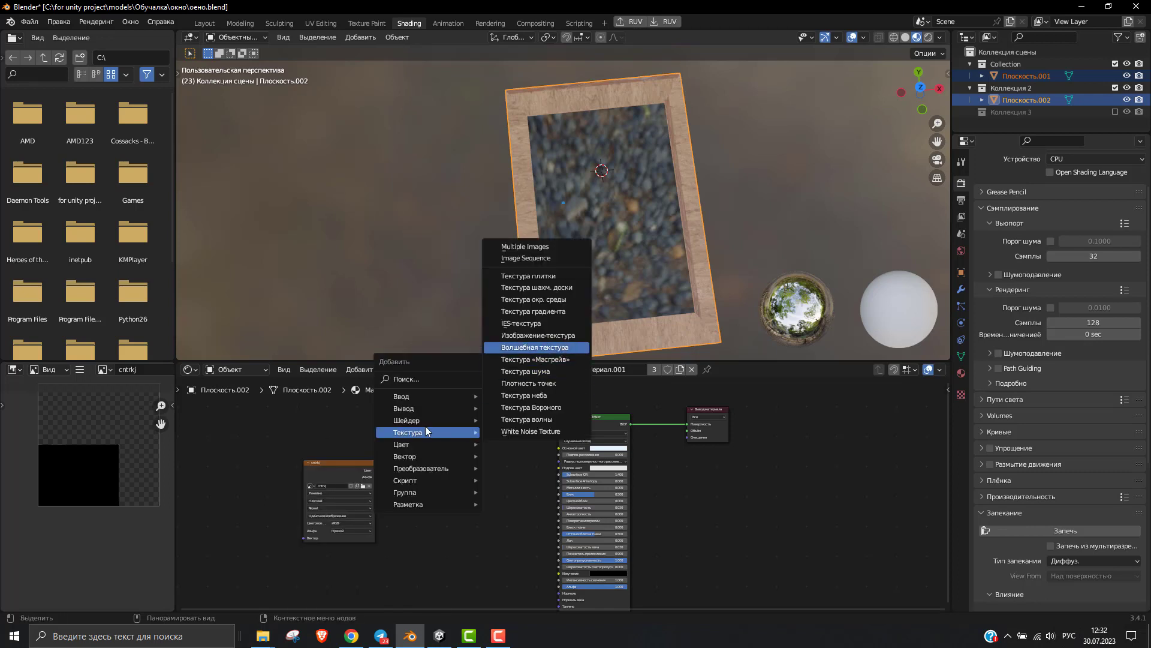
pyautogui.moveTo(401, 444)
pyautogui.click(335, 470)
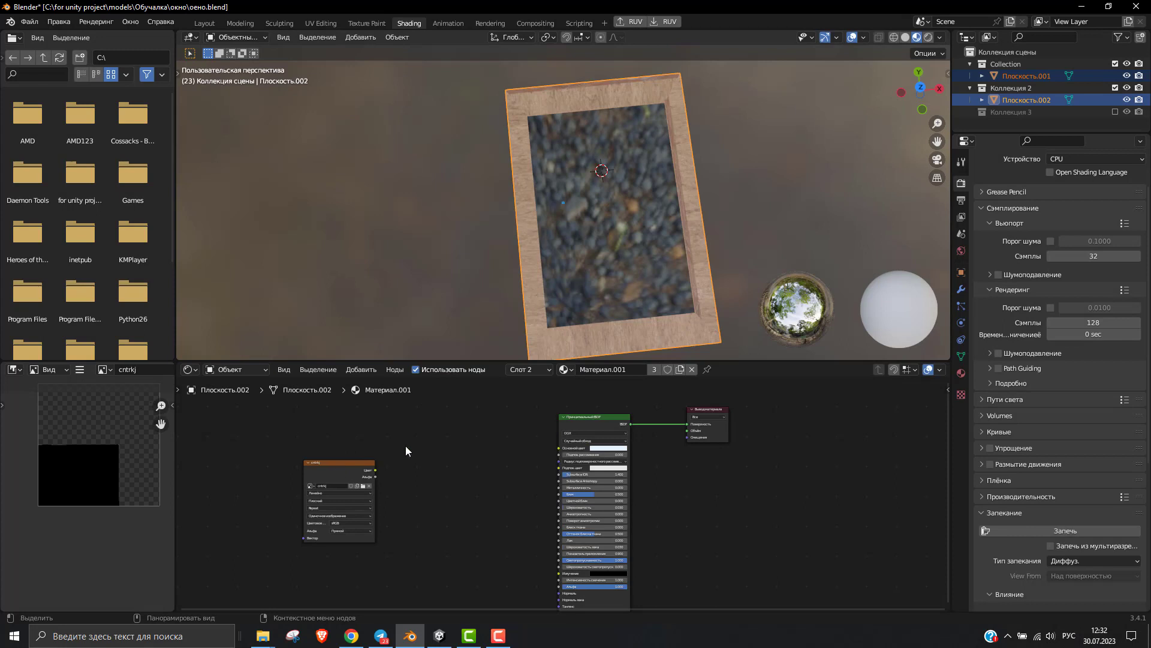
pyautogui.hotkey('shift', 'a')
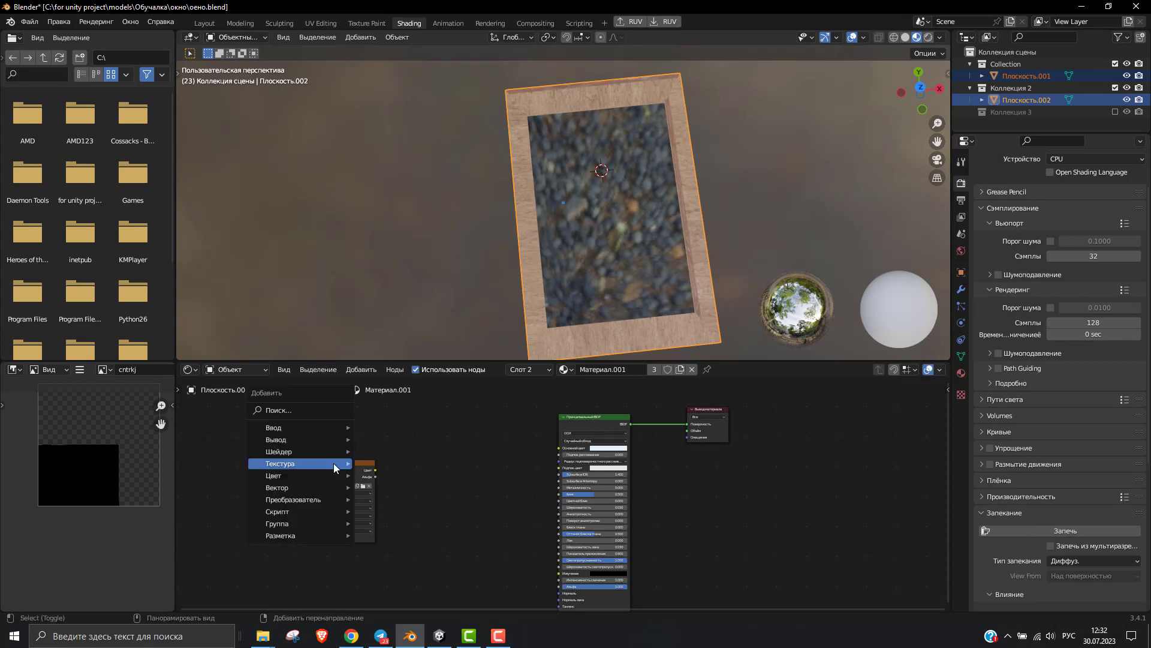
pyautogui.click(436, 366)
pyautogui.click(417, 473)
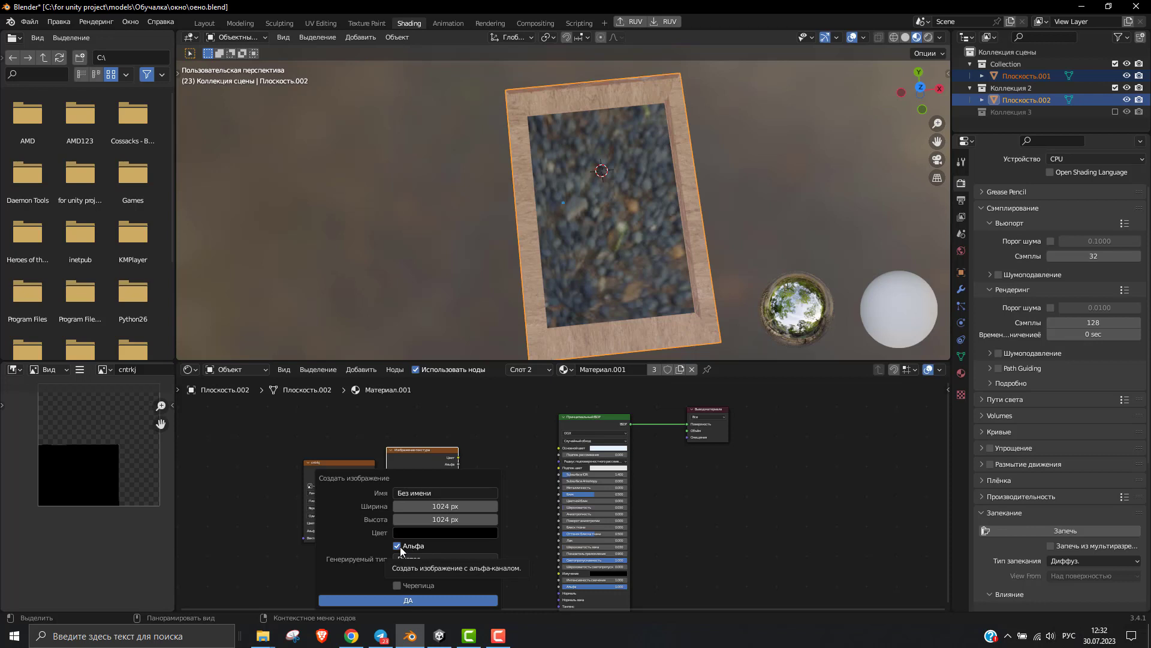
pyautogui.click(372, 598)
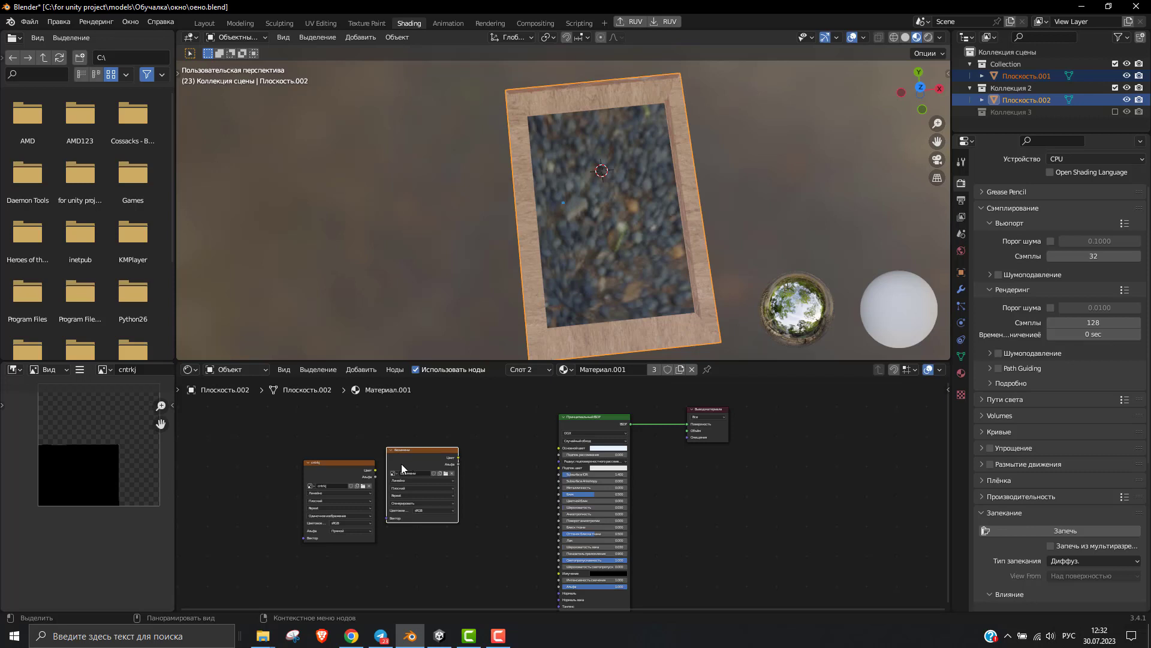
pyautogui.press('Delete')
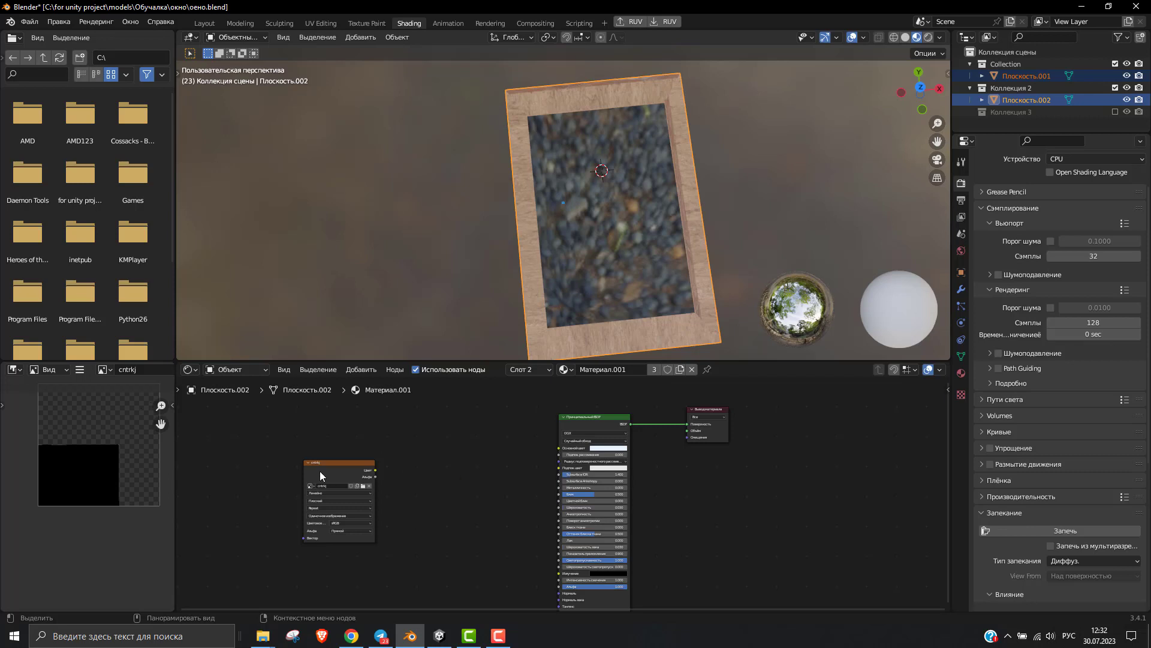
pyautogui.click(319, 477)
pyautogui.scroll(-3, 1042, 528)
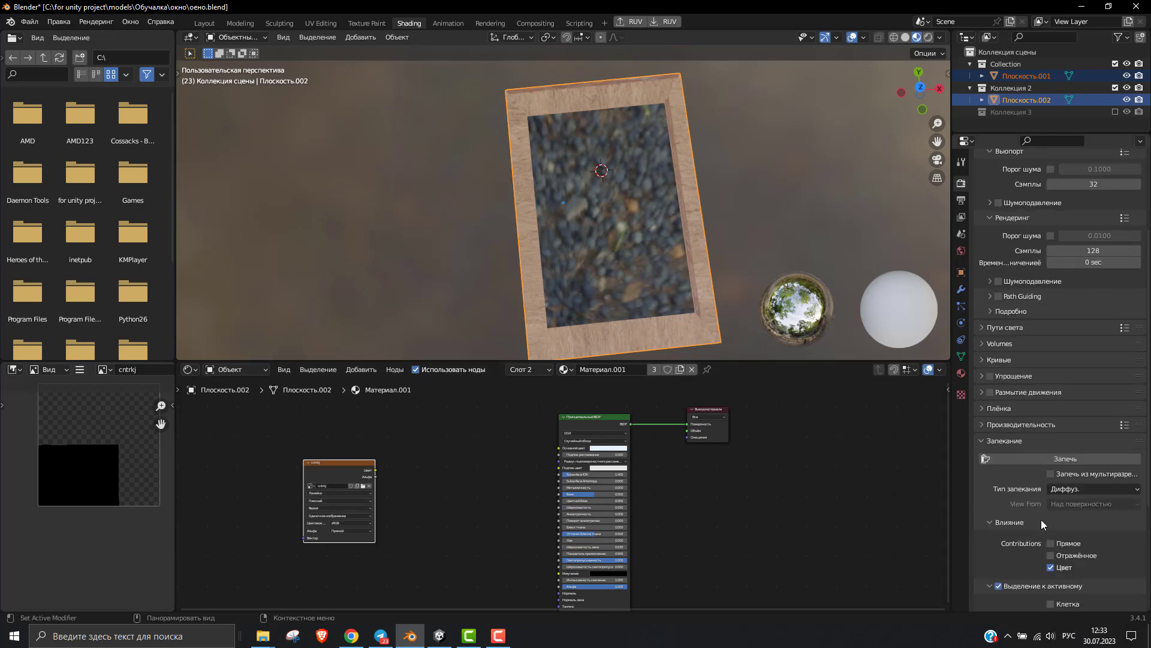
pyautogui.scroll(4, 1005, 444)
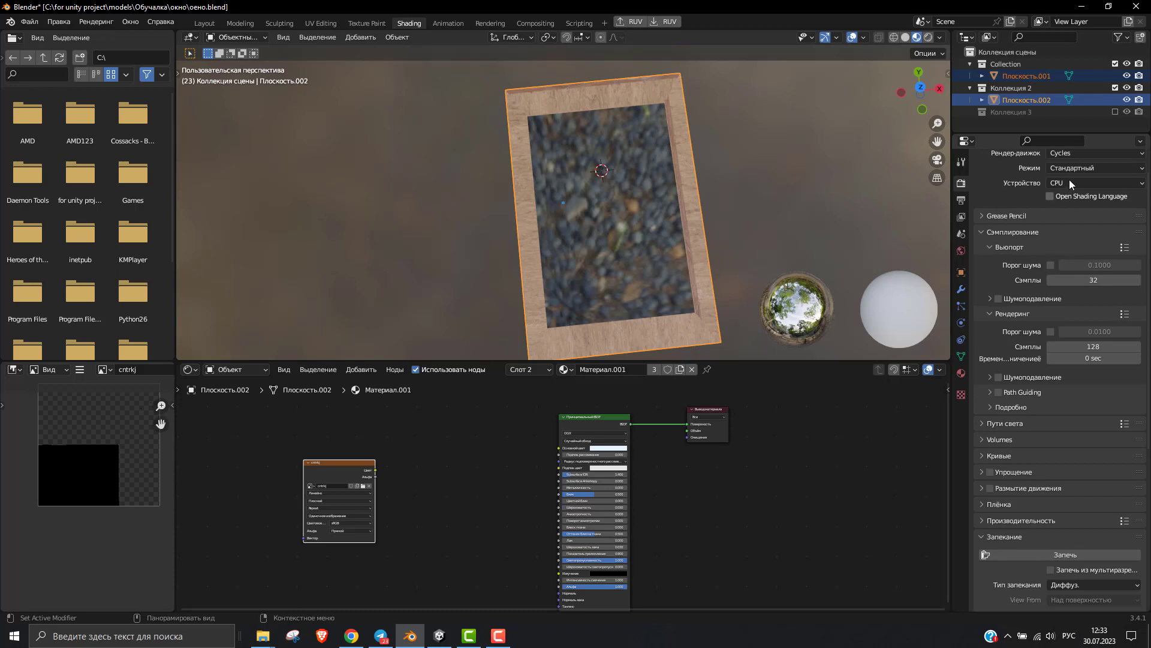
pyautogui.scroll(1, 1069, 179)
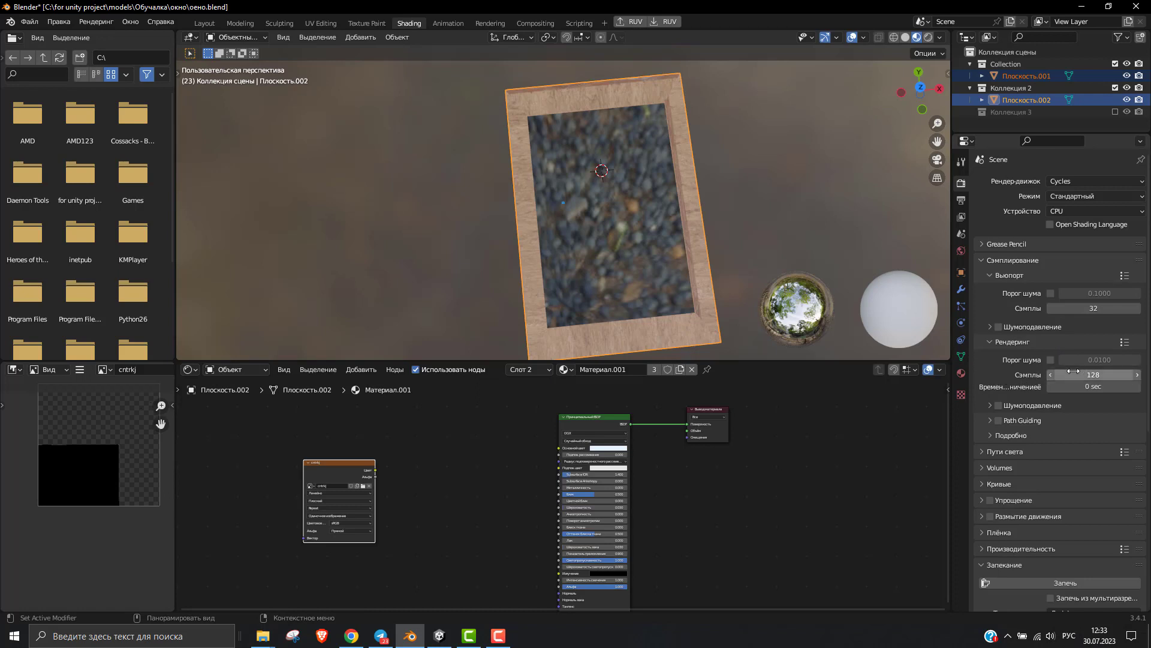
pyautogui.scroll(-1, 991, 374)
pyautogui.scroll(-3, 996, 371)
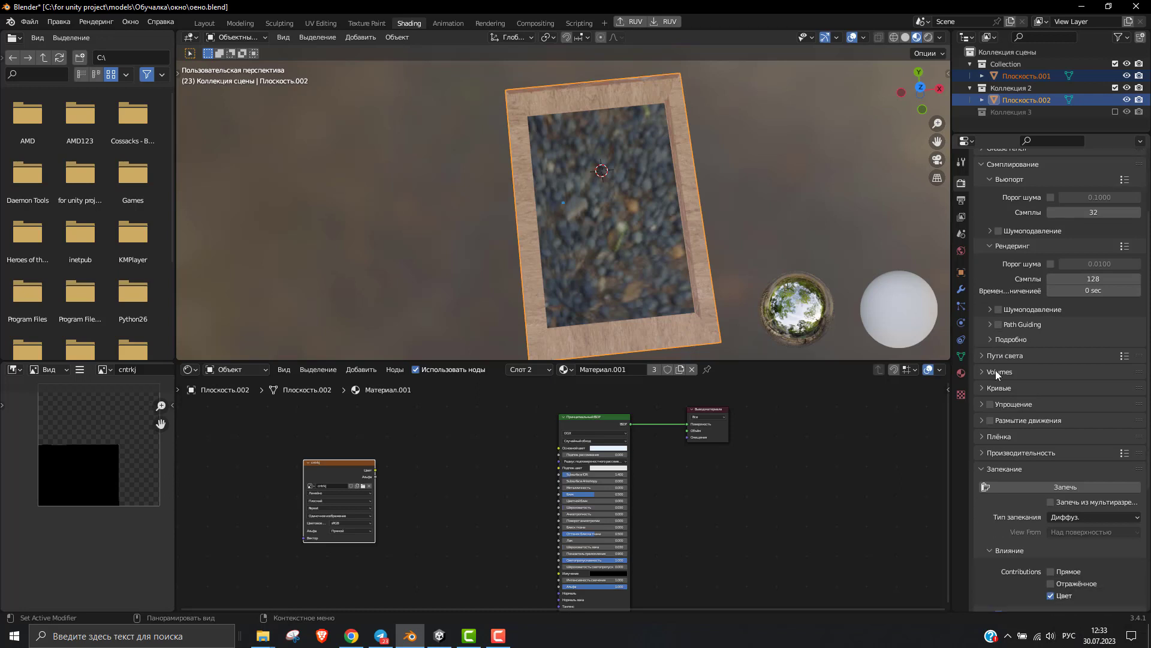
pyautogui.scroll(-2, 996, 370)
pyautogui.scroll(-2, 1016, 431)
pyautogui.scroll(-1, 990, 426)
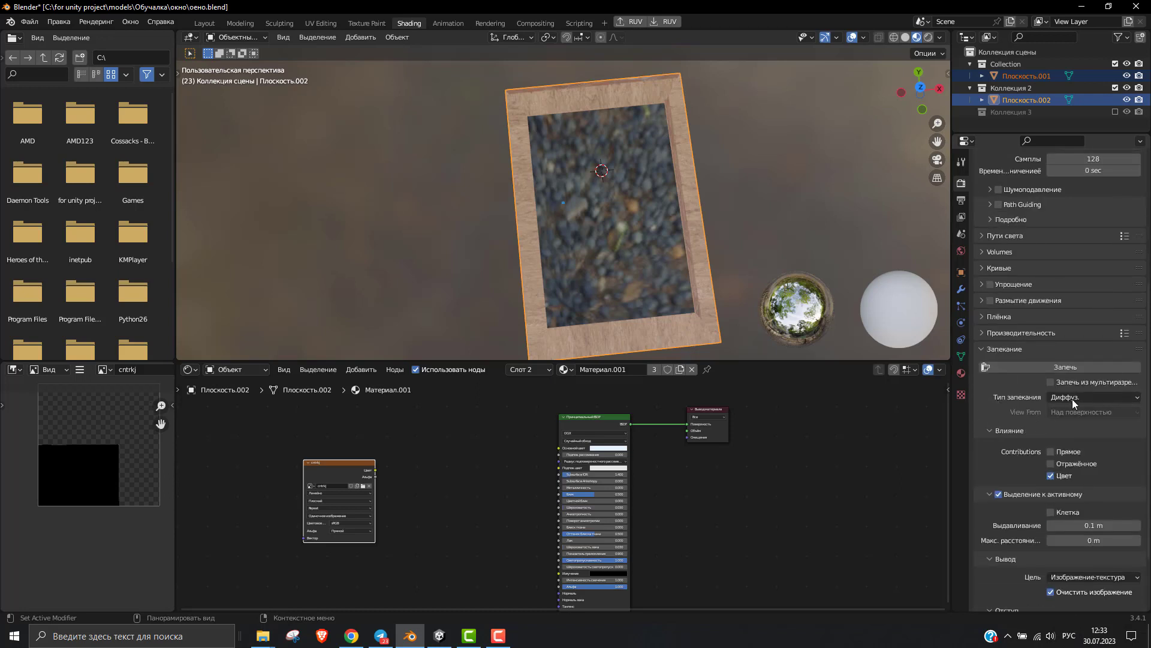
pyautogui.scroll(-1, 1006, 416)
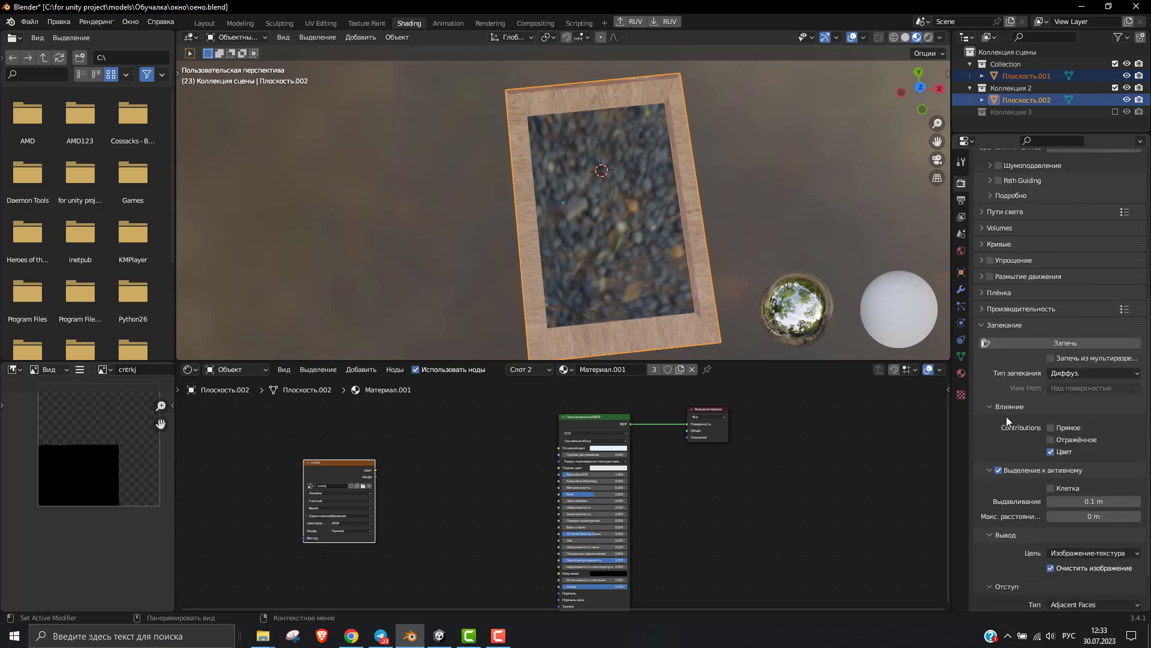
pyautogui.scroll(-2, 1027, 466)
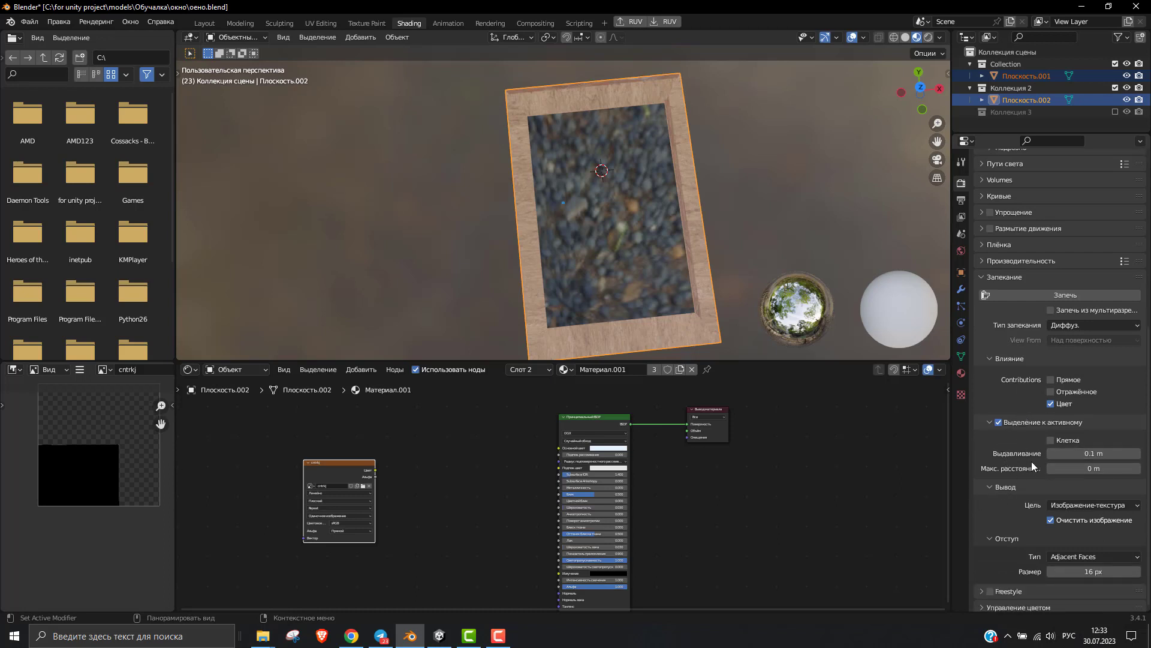
pyautogui.scroll(-1, 1032, 466)
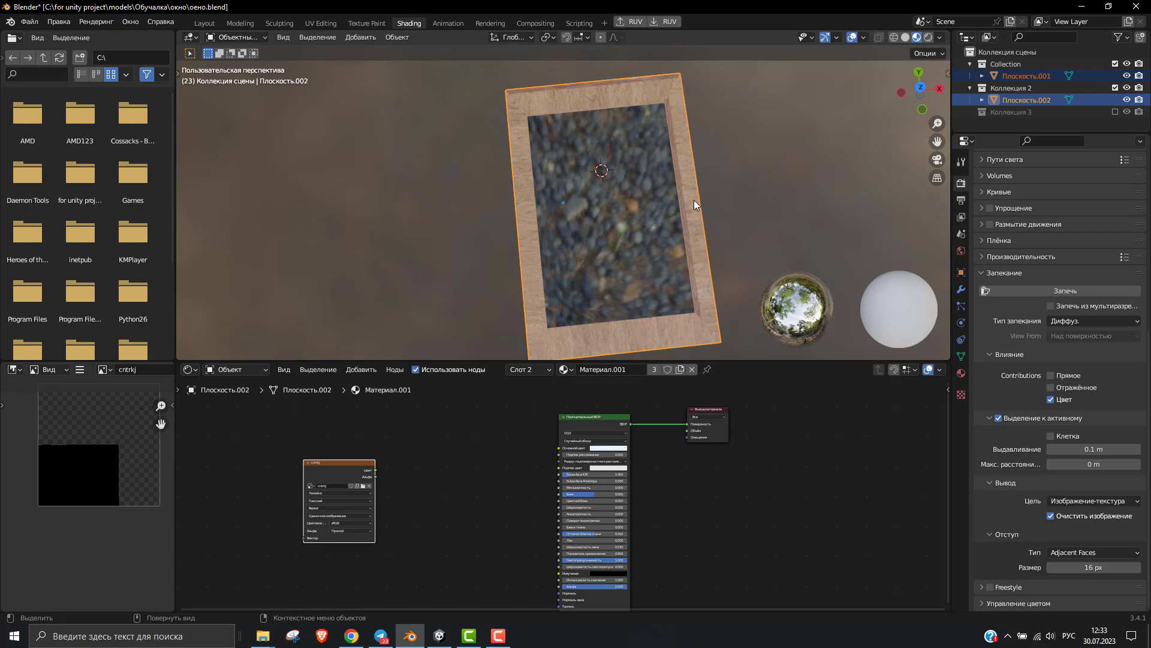
# - Select Плоскость.001 to show its transforms (Y -0.49809 m) and material nodes
pyautogui.scroll(4, 697, 232)
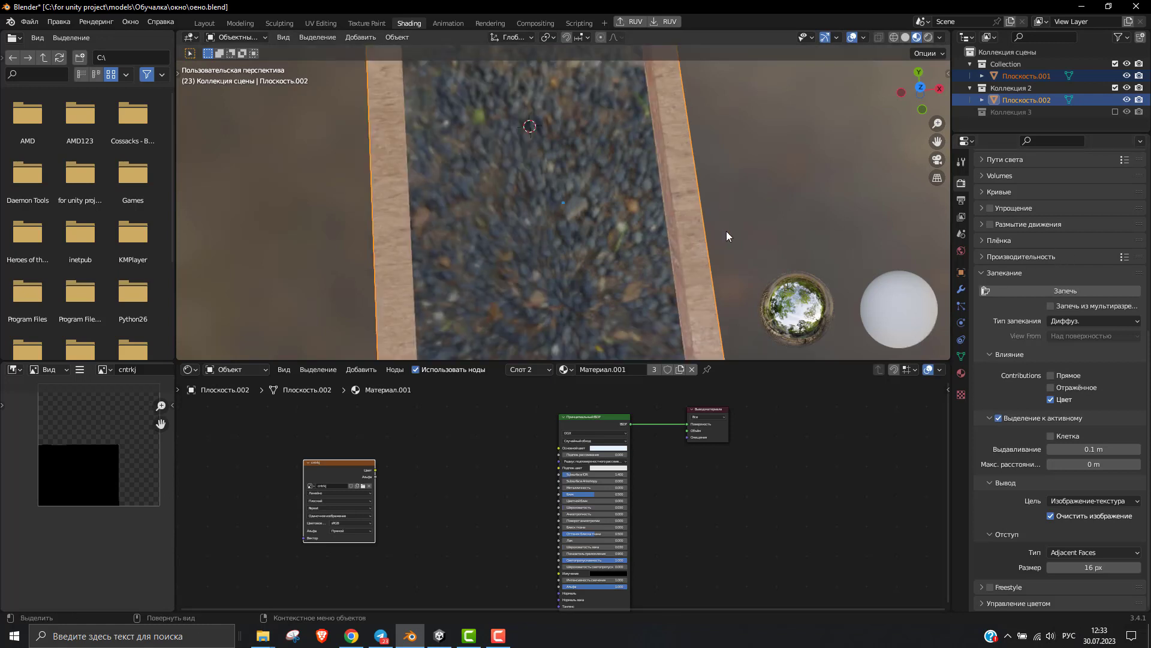
pyautogui.scroll(-5, 725, 232)
pyautogui.scroll(3, 598, 231)
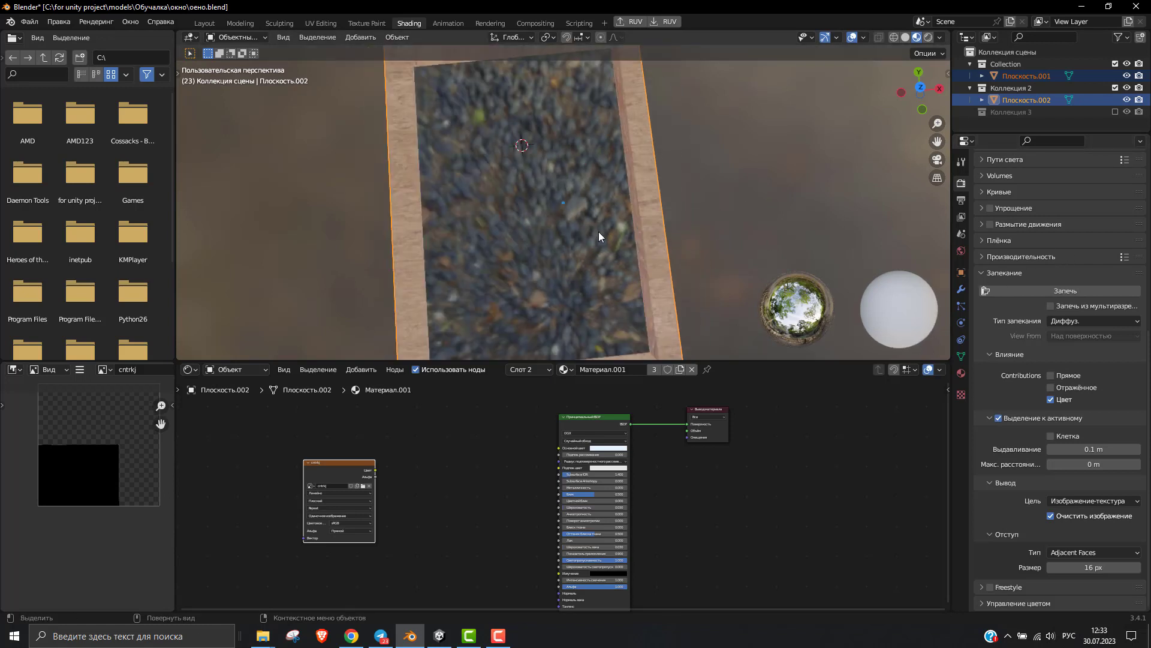
pyautogui.scroll(-3, 534, 232)
pyautogui.scroll(3, 564, 232)
pyautogui.scroll(1, 567, 229)
pyautogui.scroll(-4, 567, 229)
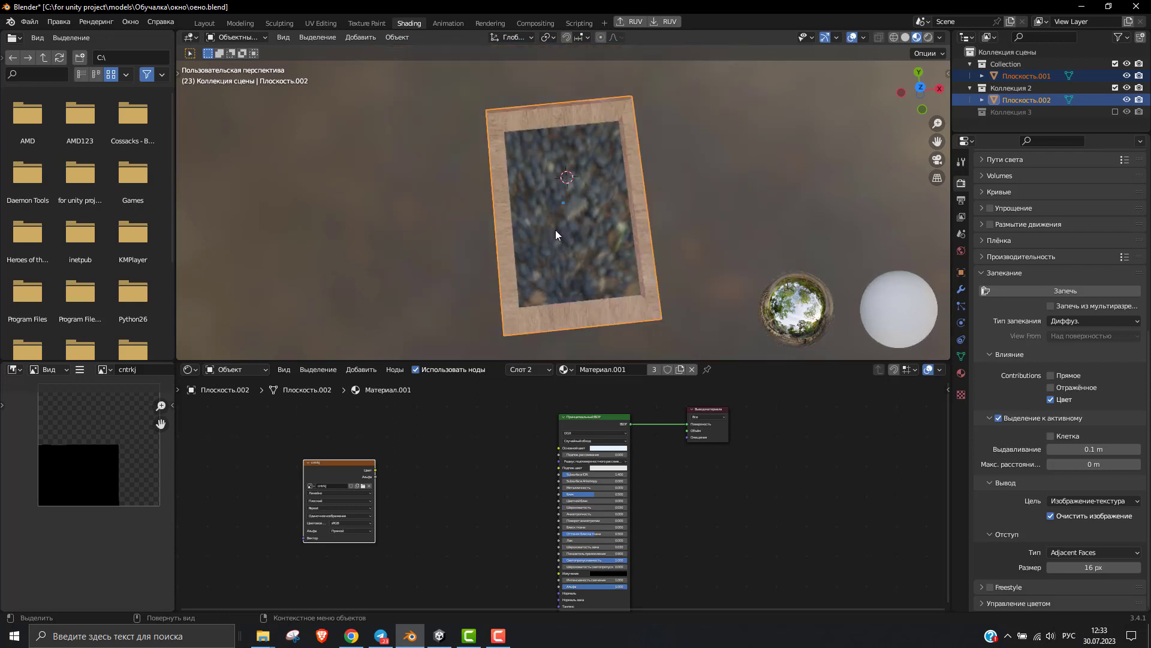
pyautogui.scroll(3, 603, 231)
pyautogui.scroll(-1, 602, 232)
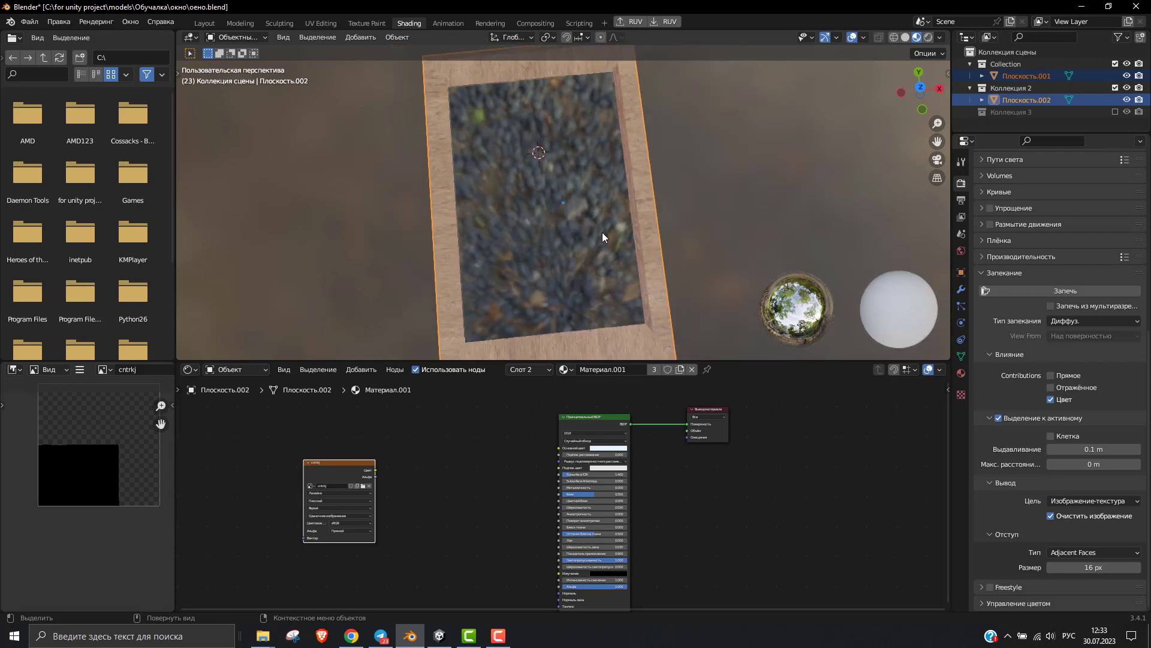
pyautogui.scroll(2, 602, 232)
pyautogui.scroll(-3, 678, 205)
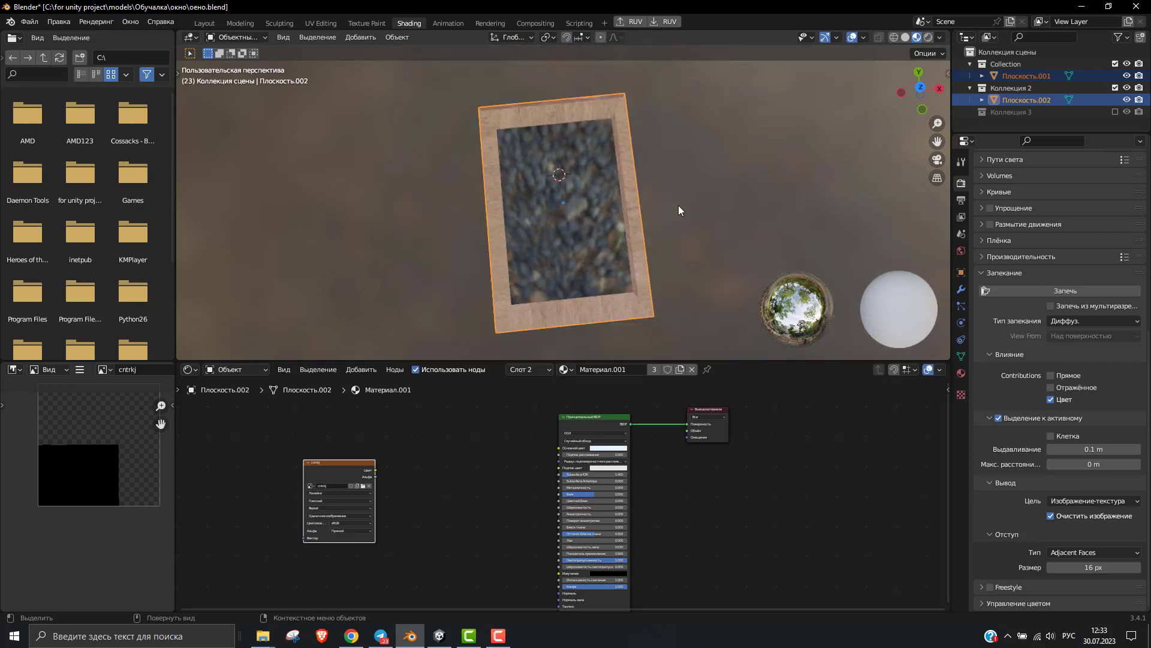
pyautogui.click(627, 223)
pyautogui.click(995, 76)
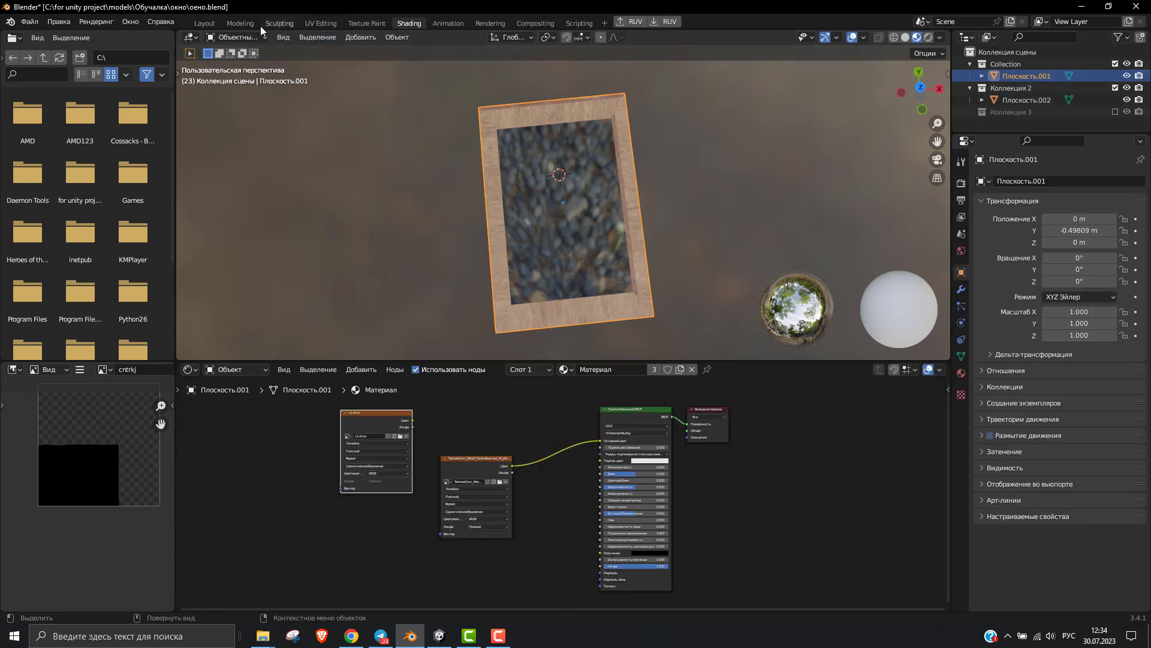
# - Put Плоскость.002 into Edit Mode and show its mesh data properties
pyautogui.click(702, 184)
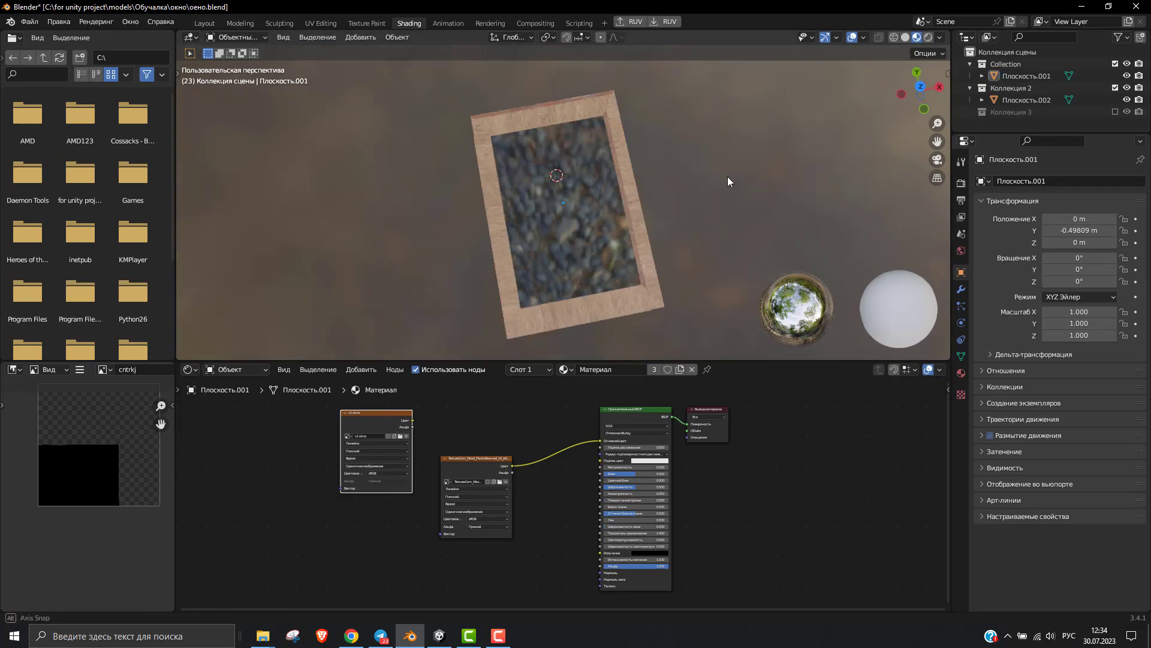
pyautogui.moveTo(727, 176); pyautogui.dragTo(631, 260, button='middle')
pyautogui.scroll(3, 629, 261)
pyautogui.scroll(-1, 618, 263)
pyautogui.click(618, 267)
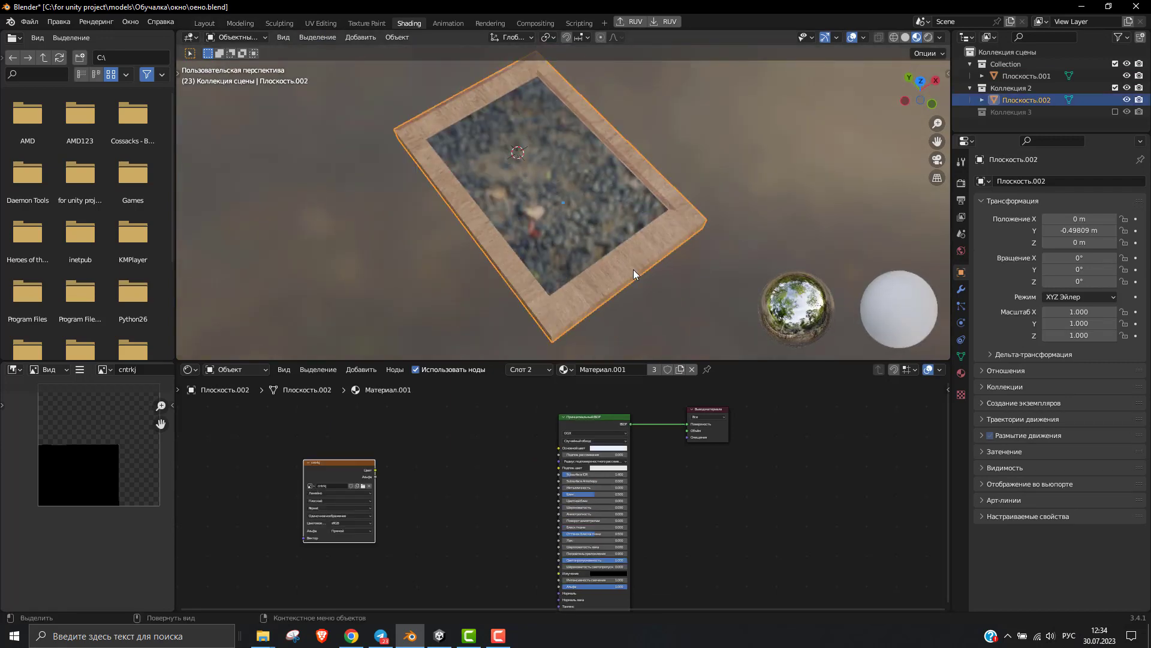
pyautogui.press('Tab')
pyautogui.moveTo(716, 241); pyautogui.dragTo(713, 228, button='middle')
pyautogui.click(740, 157)
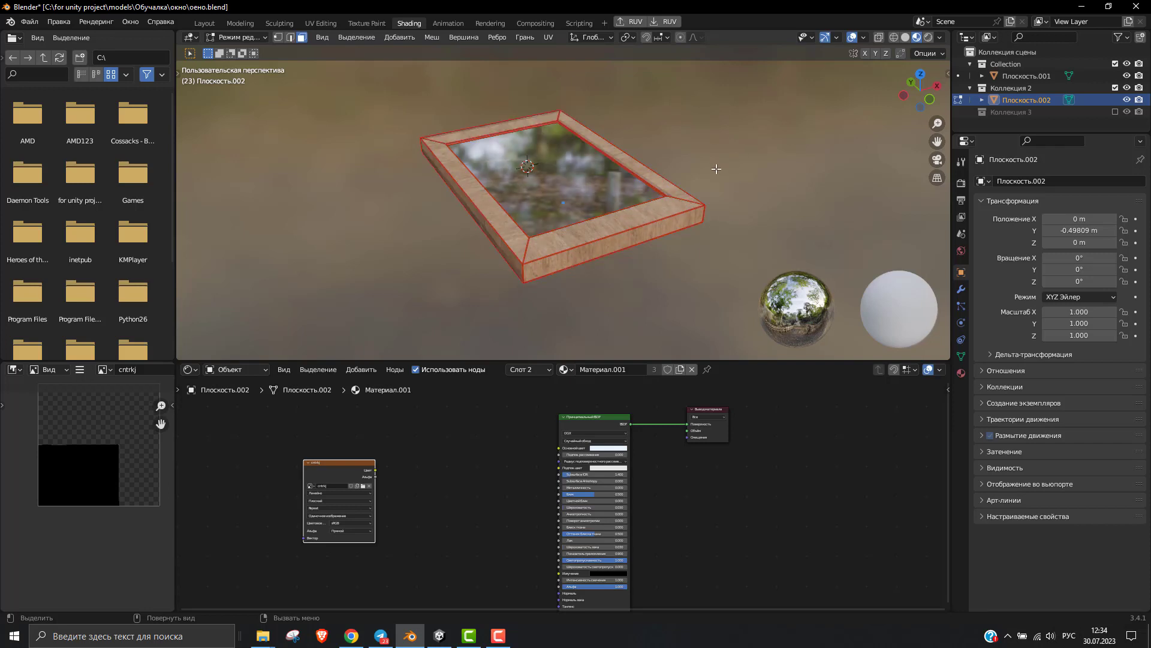
pyautogui.moveTo(712, 185); pyautogui.dragTo(712, 198, button='middle')
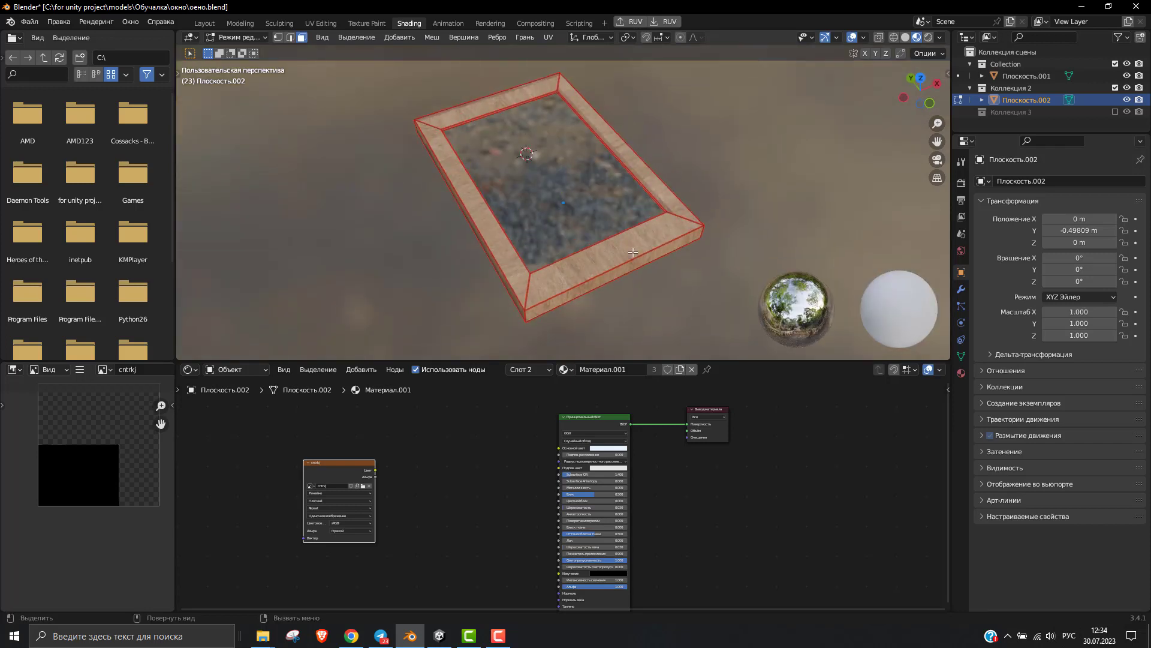
pyautogui.click(961, 356)
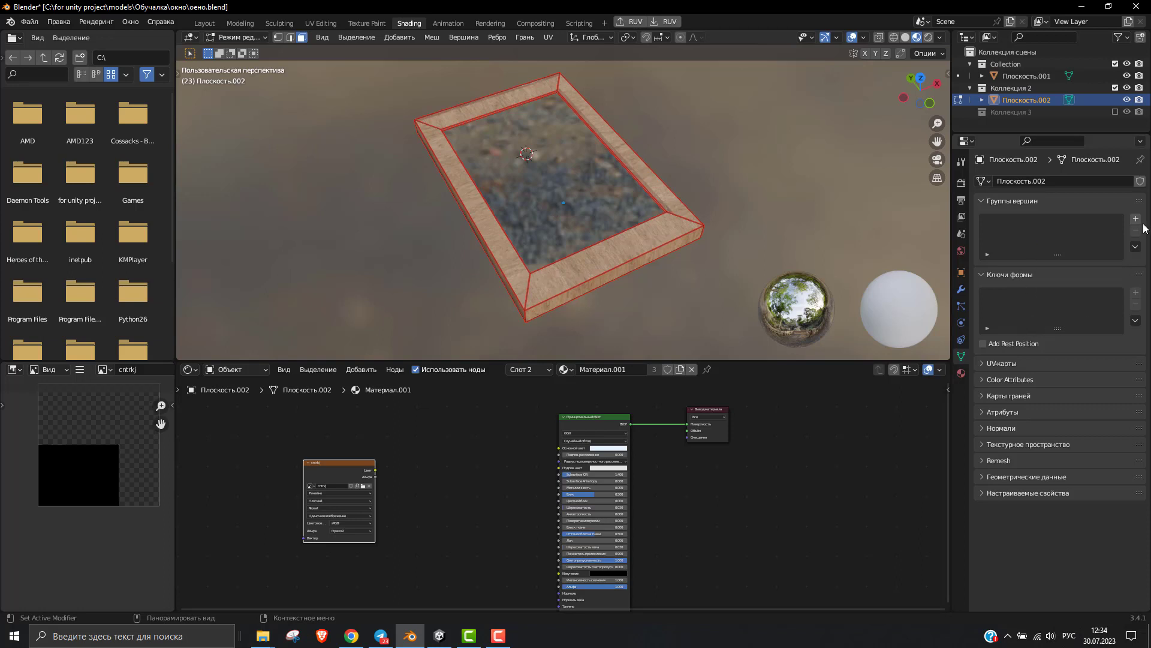
# - Select all wooden frame faces: outer sides, top loop and inner faces
pyautogui.click(602, 262)
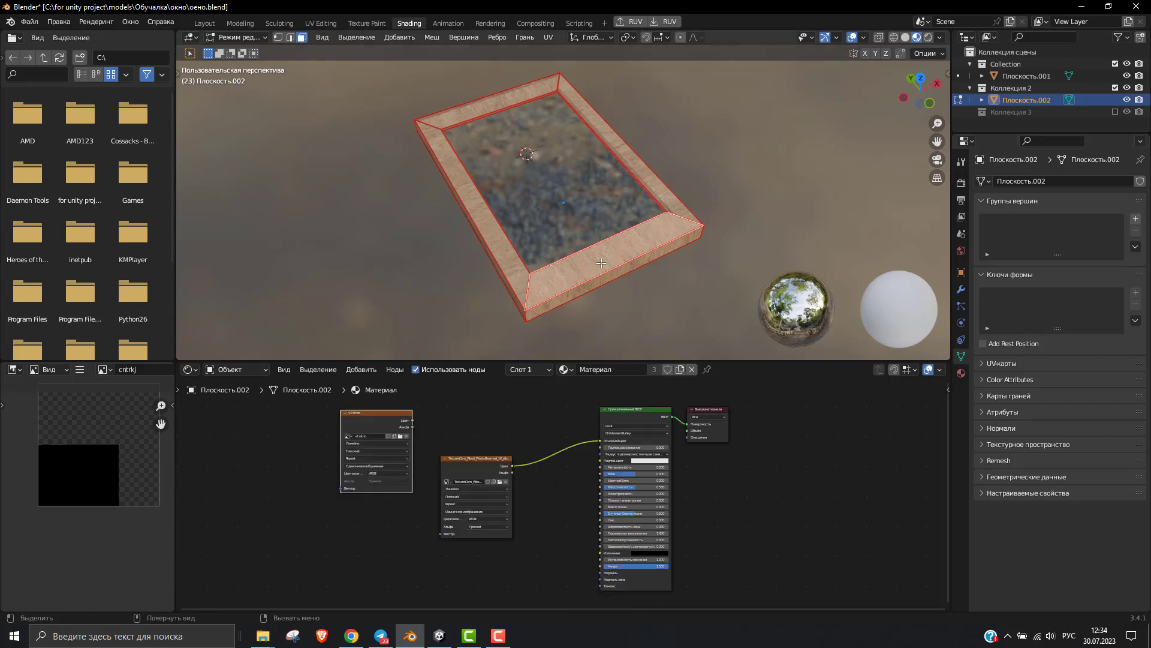
pyautogui.keyDown('alt'); pyautogui.click(547, 307); pyautogui.keyUp('alt')
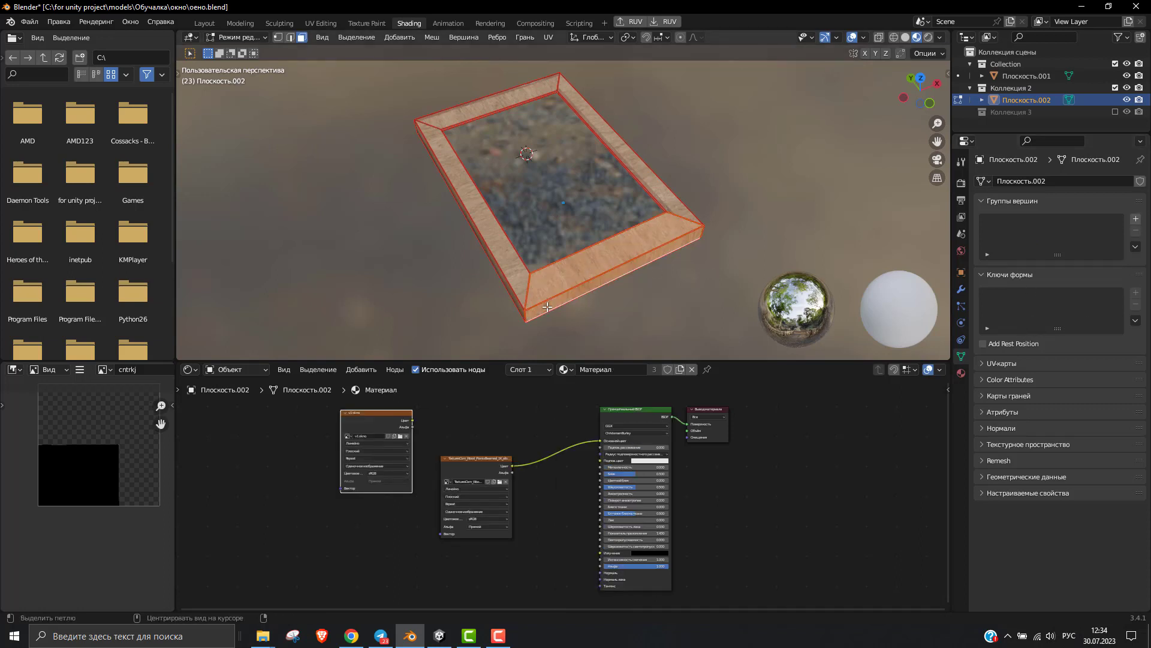
pyautogui.hotkey('alt', 'a')
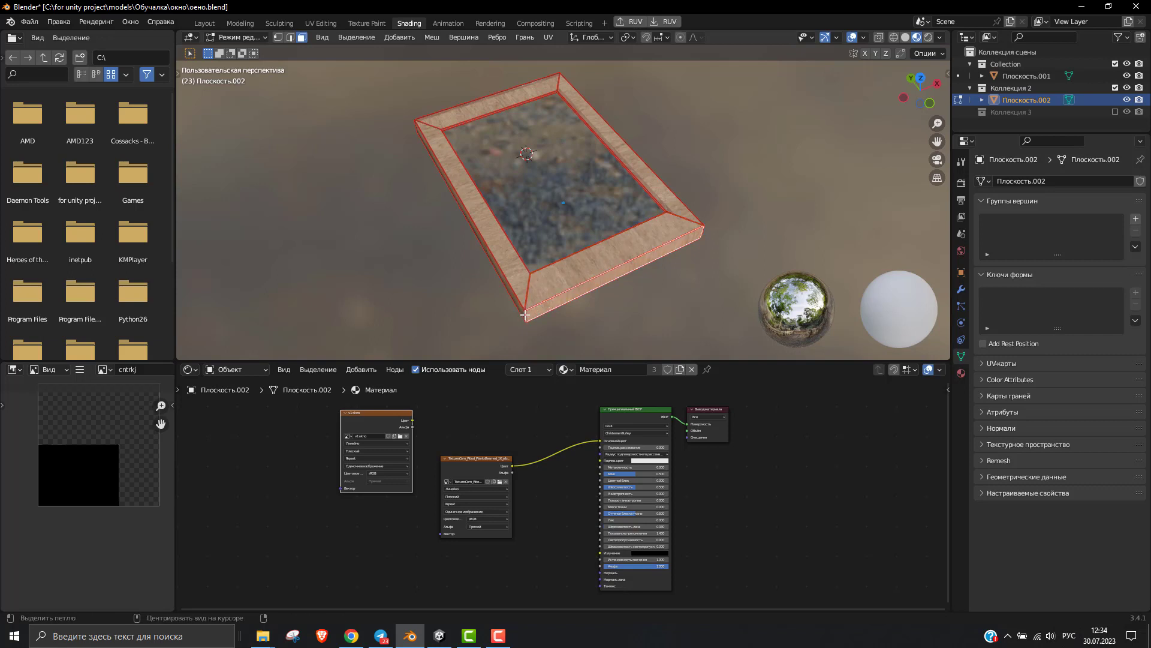
pyautogui.keyDown('alt'); pyautogui.click(526, 315); pyautogui.keyUp('alt')
pyautogui.moveTo(525, 314)
pyautogui.mouseDown(button='middle')
pyautogui.moveTo(450, 202)
pyautogui.moveTo(556, 267)
pyautogui.mouseUp(button='middle')
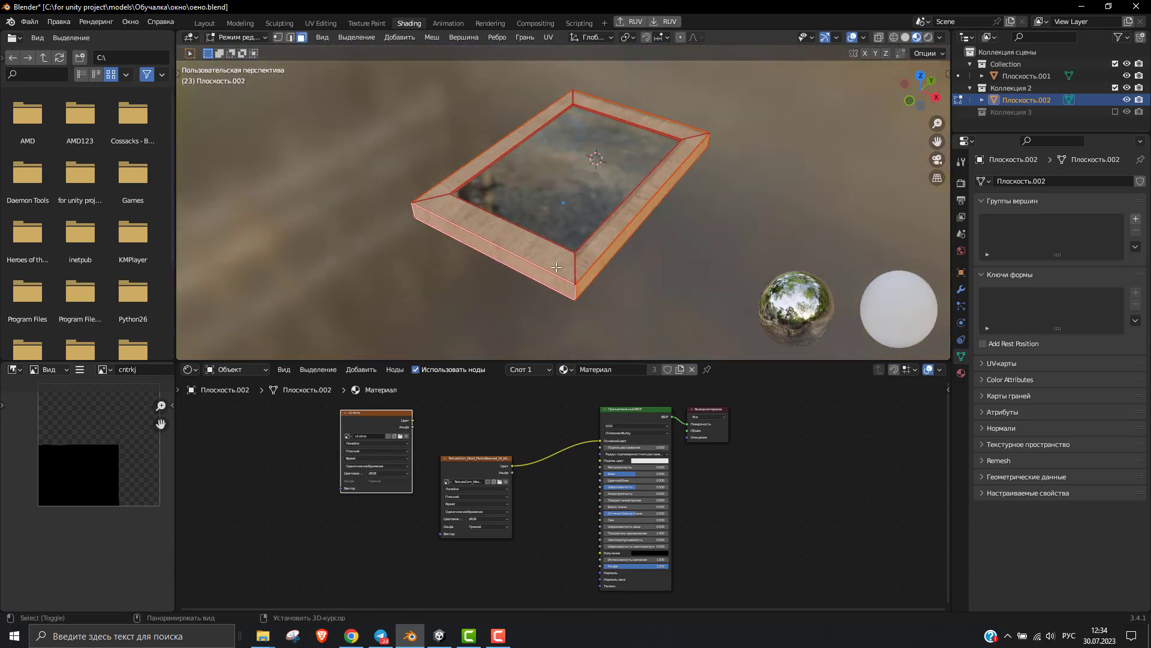
pyautogui.keyDown('alt'); pyautogui.keyDown('shift'); pyautogui.click(557, 267); pyautogui.keyUp('shift'); pyautogui.keyUp('alt')
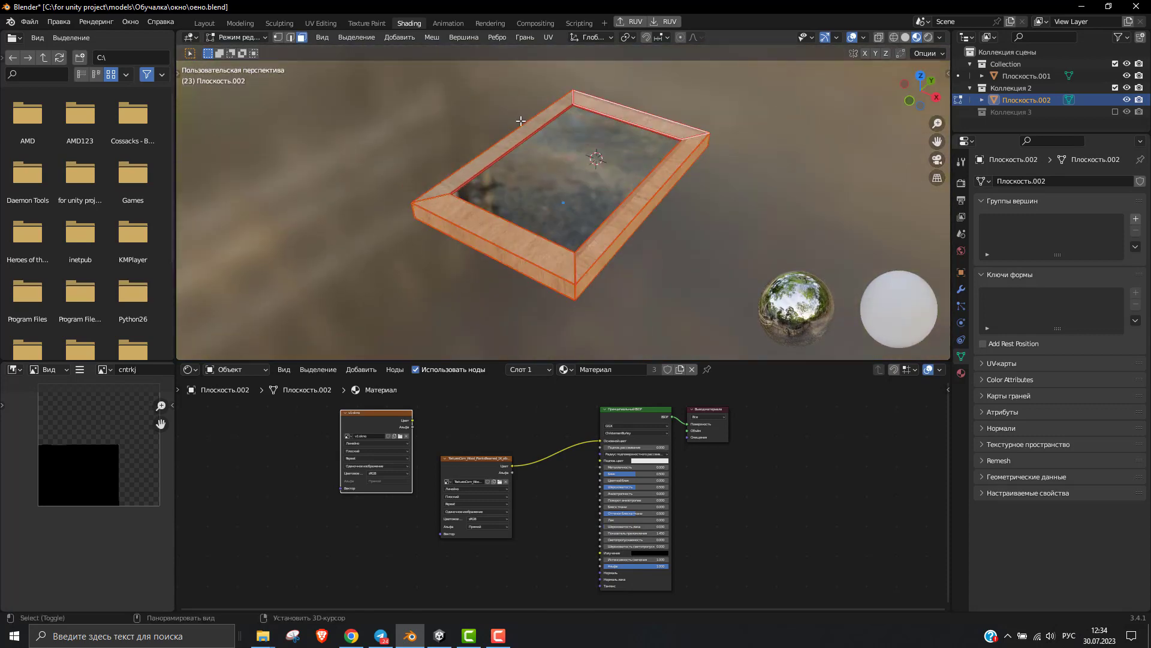
pyautogui.moveTo(510, 142); pyautogui.dragTo(559, 111, button='middle')
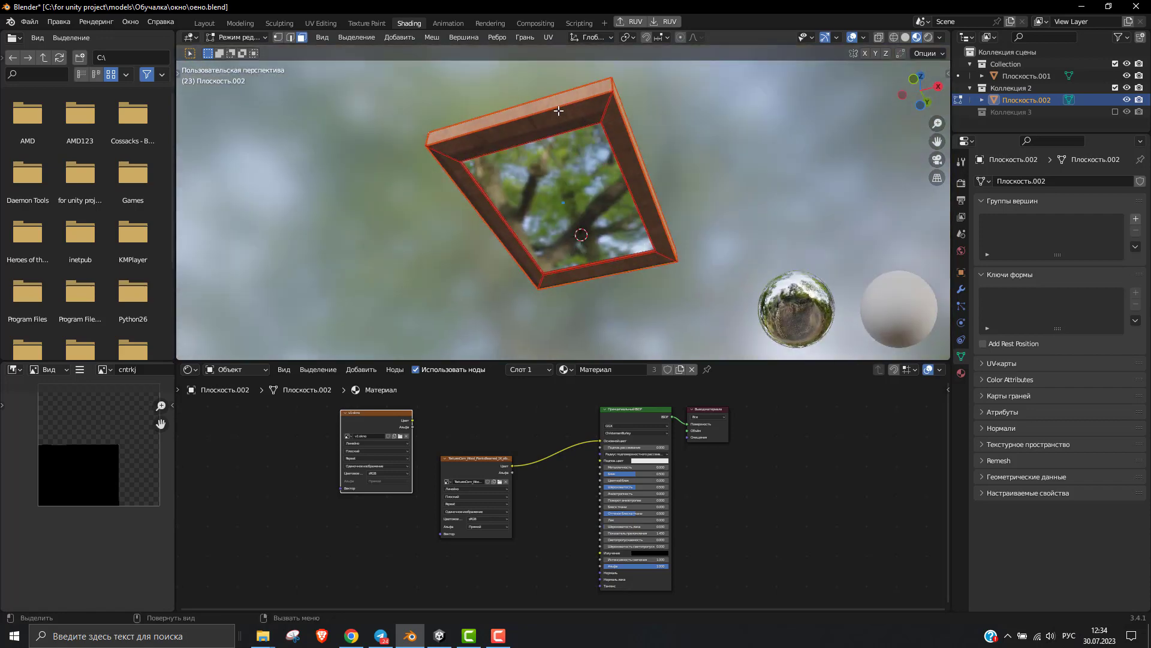
pyautogui.keyDown('alt'); pyautogui.keyDown('shift'); pyautogui.click(545, 120); pyautogui.keyUp('shift'); pyautogui.keyUp('alt')
pyautogui.keyDown('alt'); pyautogui.keyDown('shift'); pyautogui.click(581, 268); pyautogui.keyUp('shift'); pyautogui.keyUp('alt')
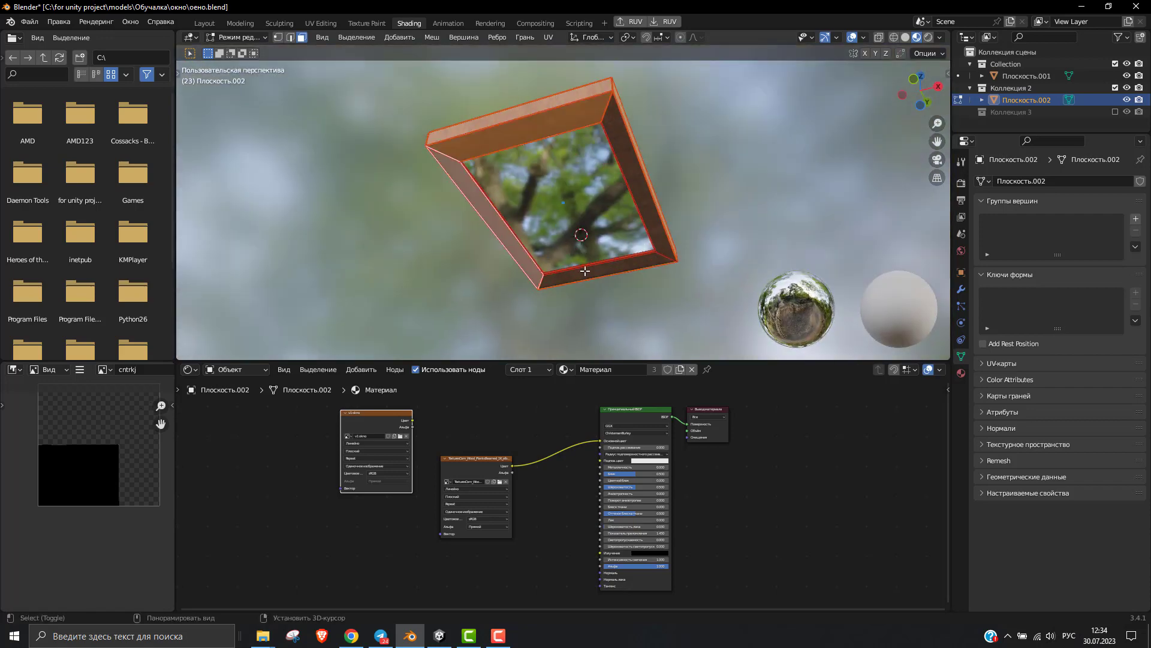
pyautogui.keyDown('alt'); pyautogui.keyDown('shift'); pyautogui.click(640, 257); pyautogui.keyUp('shift'); pyautogui.keyUp('alt')
pyautogui.keyDown('alt'); pyautogui.keyDown('shift'); pyautogui.click(651, 212); pyautogui.keyUp('shift'); pyautogui.keyUp('alt')
pyautogui.moveTo(730, 190); pyautogui.dragTo(741, 255, button='middle')
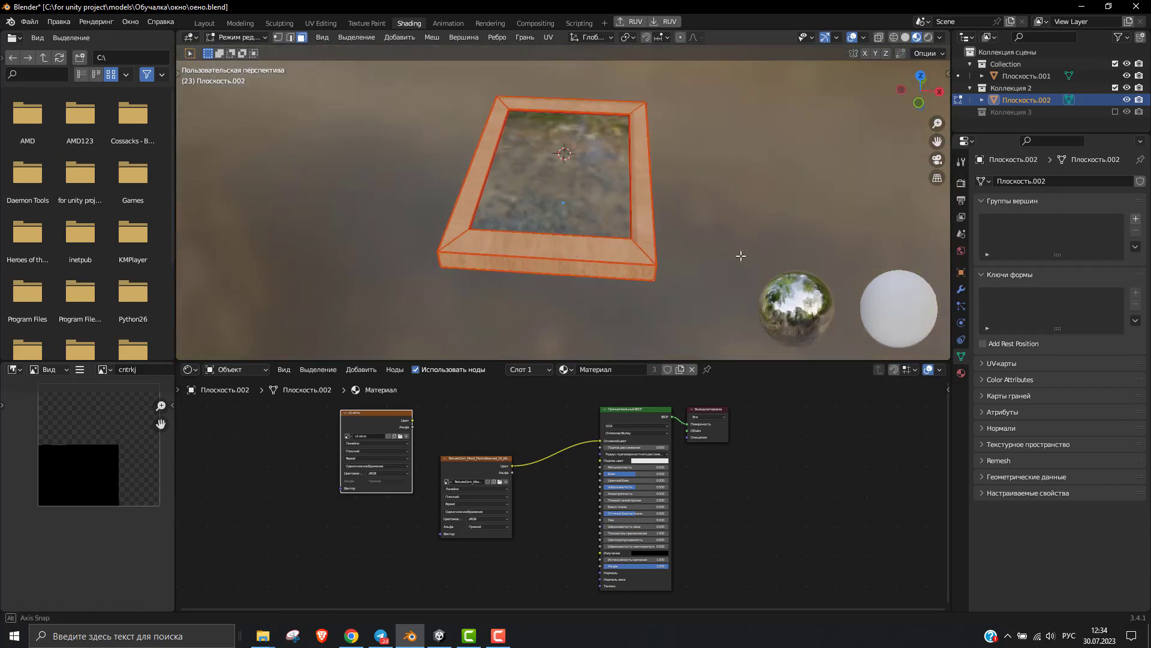
# - Create a vertex group and assign the selected frame faces to it
pyautogui.click(1135, 218)
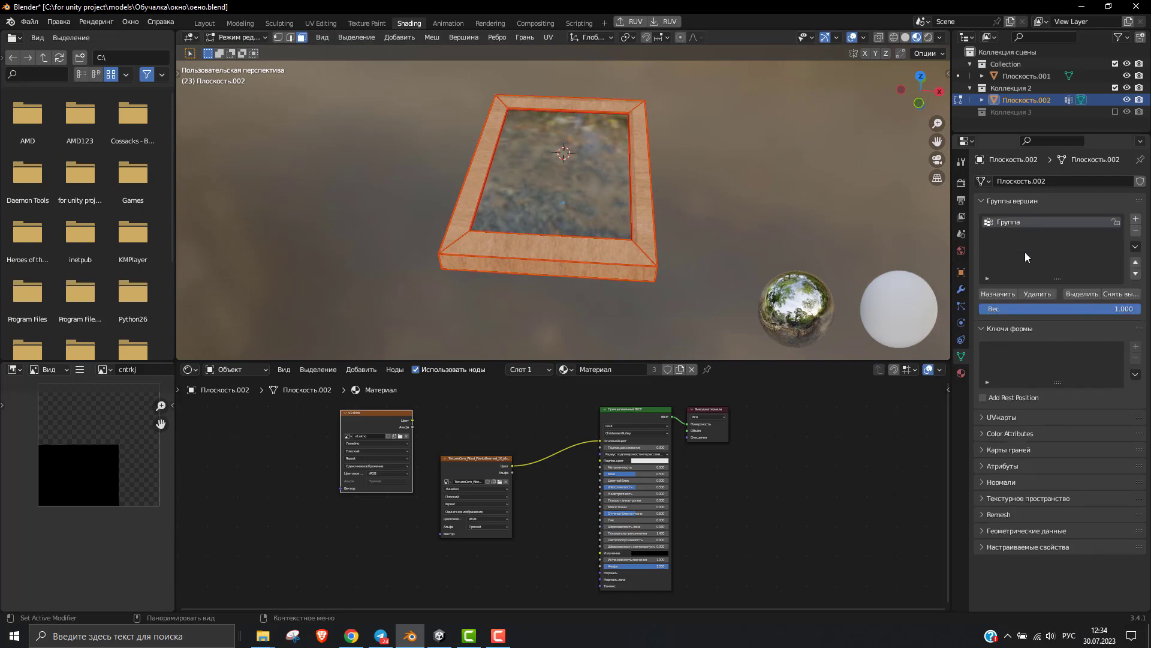
pyautogui.click(998, 296)
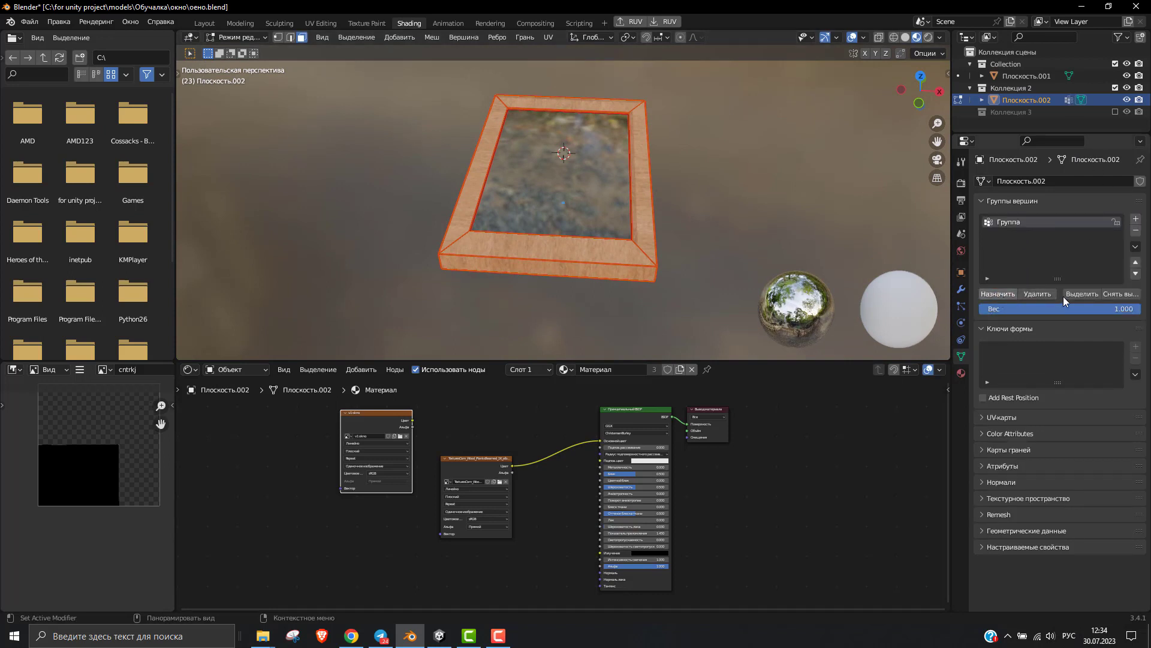
pyautogui.click(1108, 295)
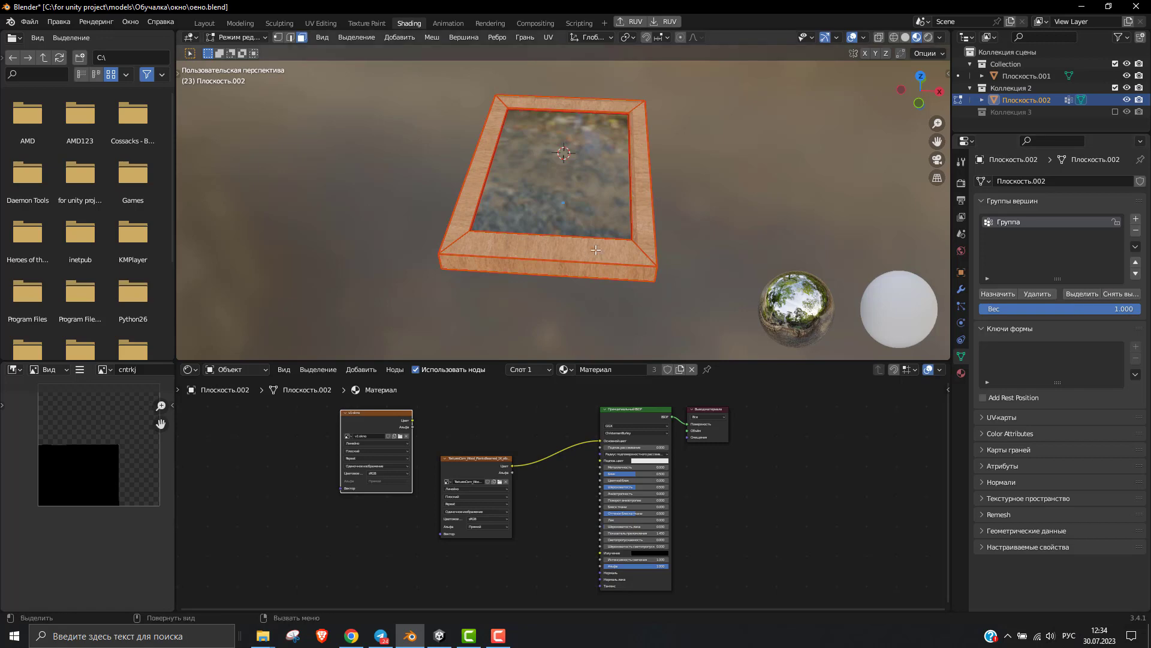
pyautogui.moveTo(596, 249); pyautogui.dragTo(791, 241, button='middle')
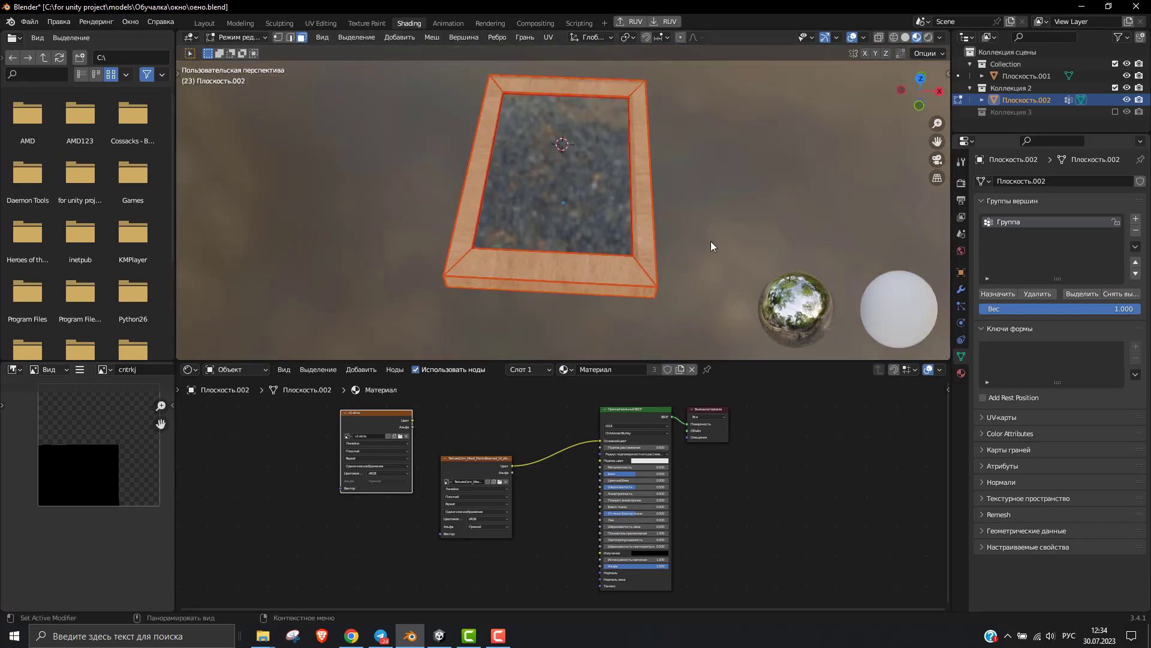
# - Add a second vertex group named стекло and assign the glass face to it
pyautogui.click(1136, 219)
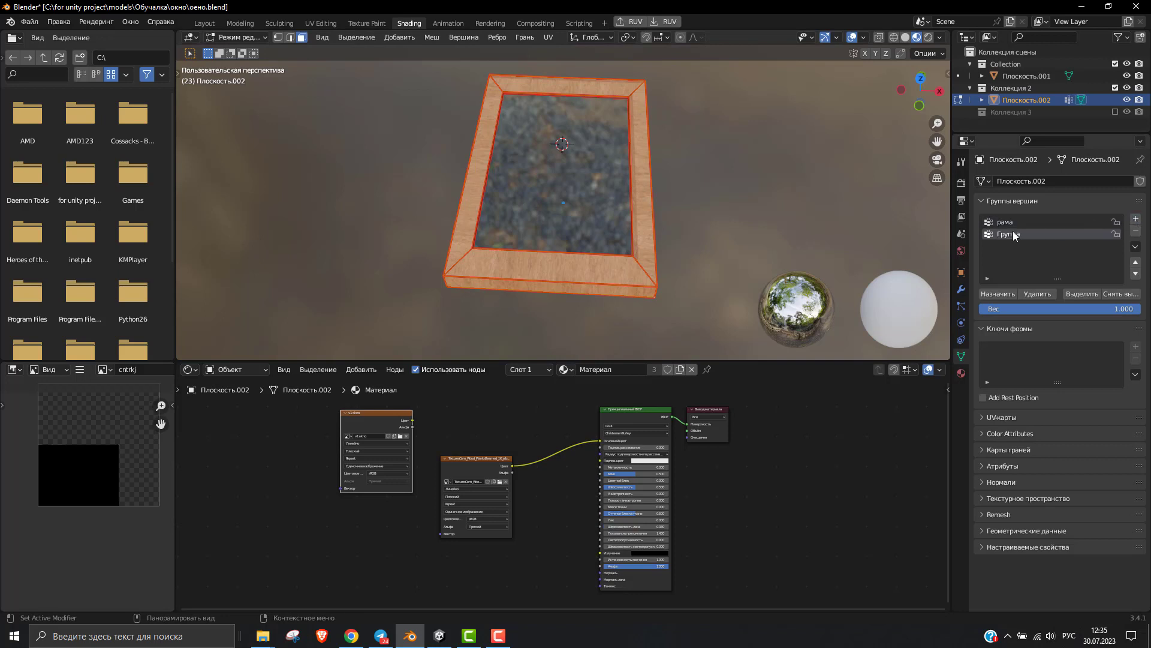
pyautogui.doubleClick(1015, 235)
pyautogui.write('стекло')
pyautogui.click(568, 213)
pyautogui.moveTo(773, 235)
pyautogui.mouseDown(button='middle')
pyautogui.moveTo(732, 175)
pyautogui.moveTo(577, 197)
pyautogui.mouseUp(button='middle')
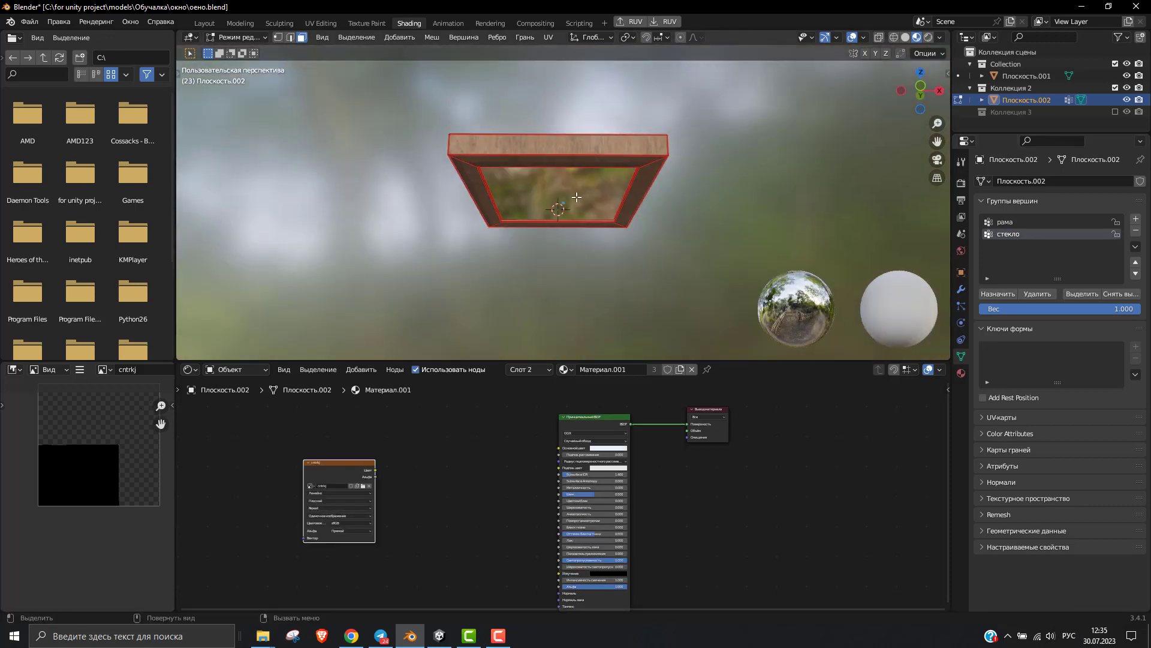
pyautogui.moveTo(745, 167); pyautogui.dragTo(779, 240, button='middle')
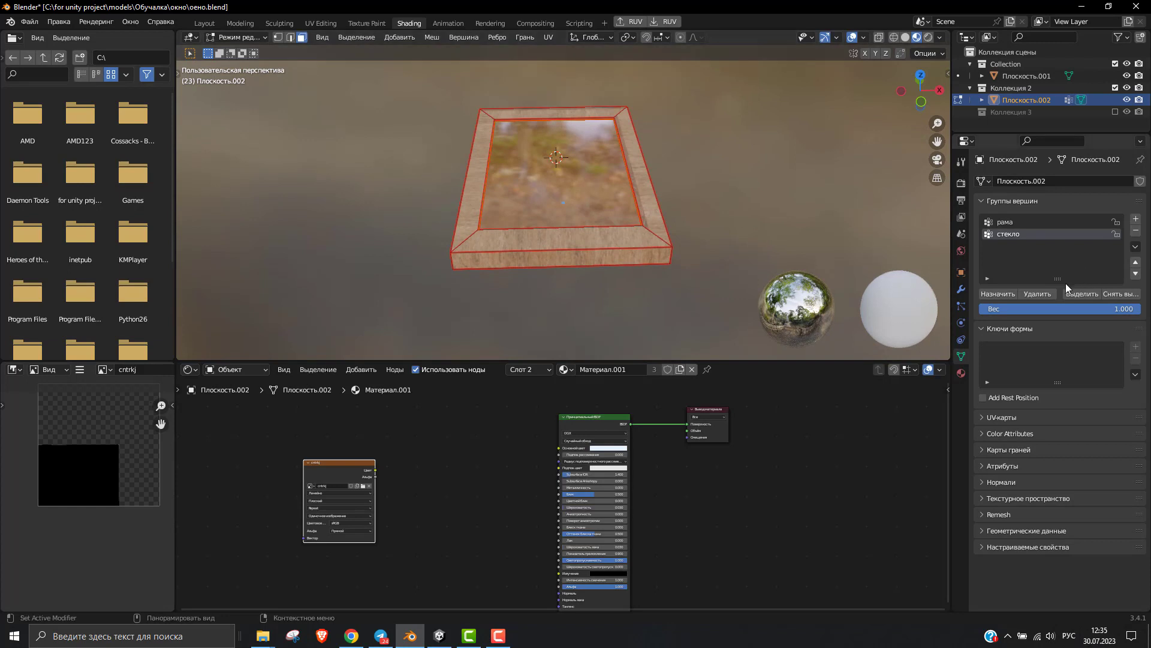
pyautogui.click(998, 298)
pyautogui.moveTo(780, 198); pyautogui.dragTo(802, 123, button='middle')
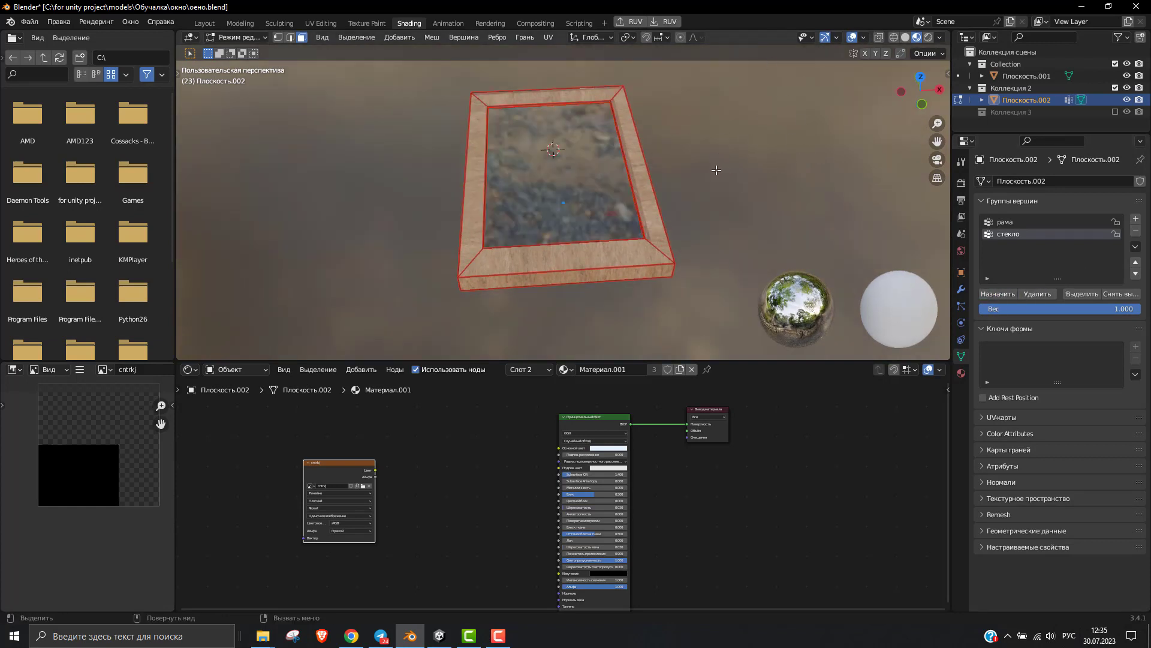
pyautogui.click(1088, 293)
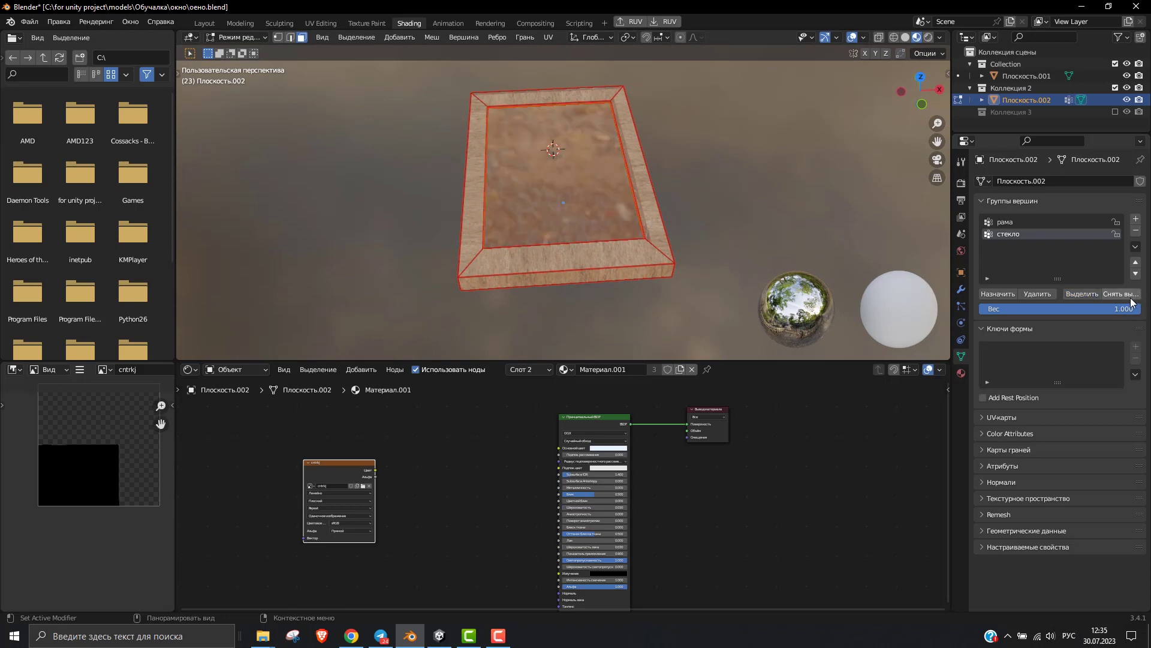
# - Review Материал's wood texture nodes, then make Материал.001 the active material slot
pyautogui.click(964, 374)
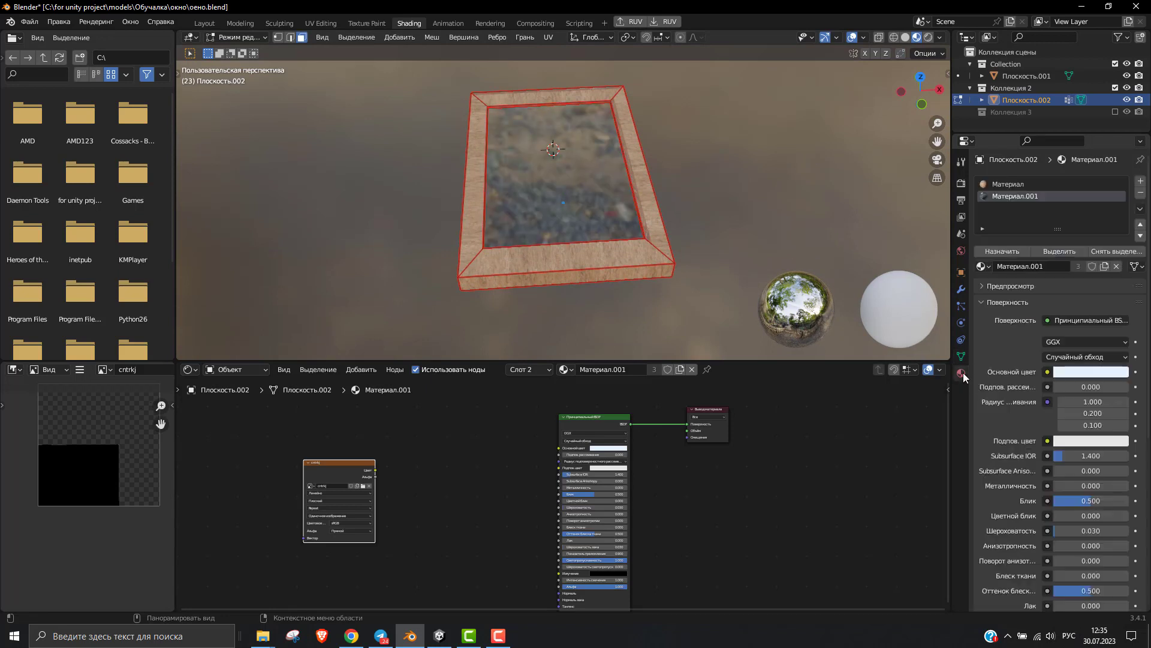
pyautogui.click(1008, 185)
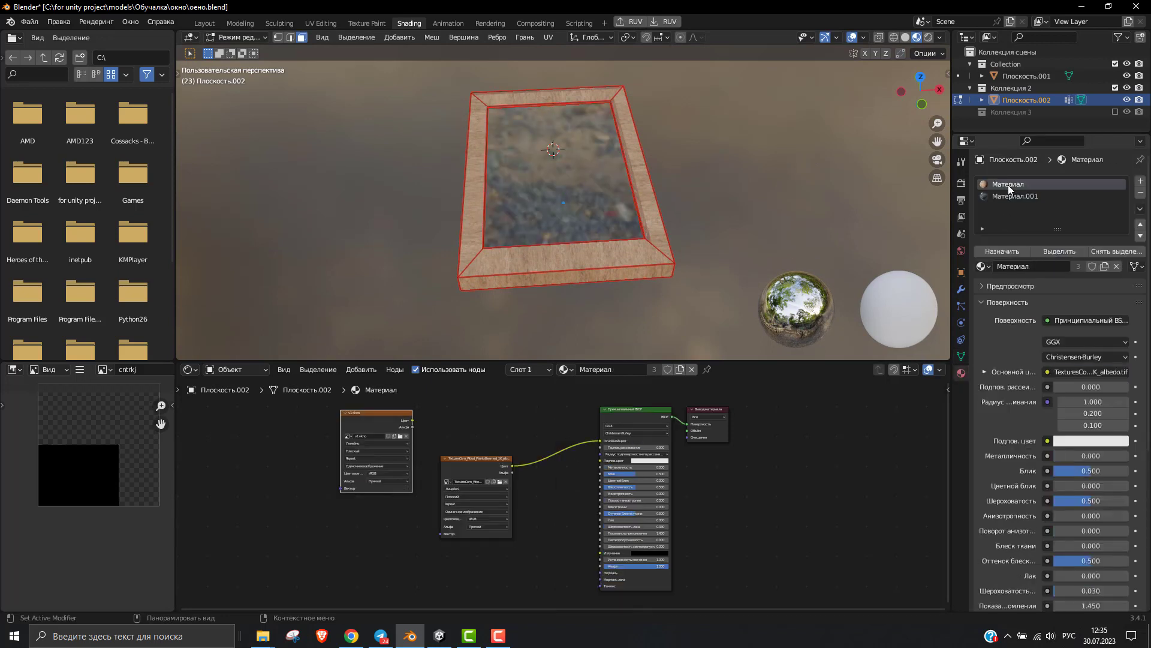
pyautogui.scroll(2, 462, 479)
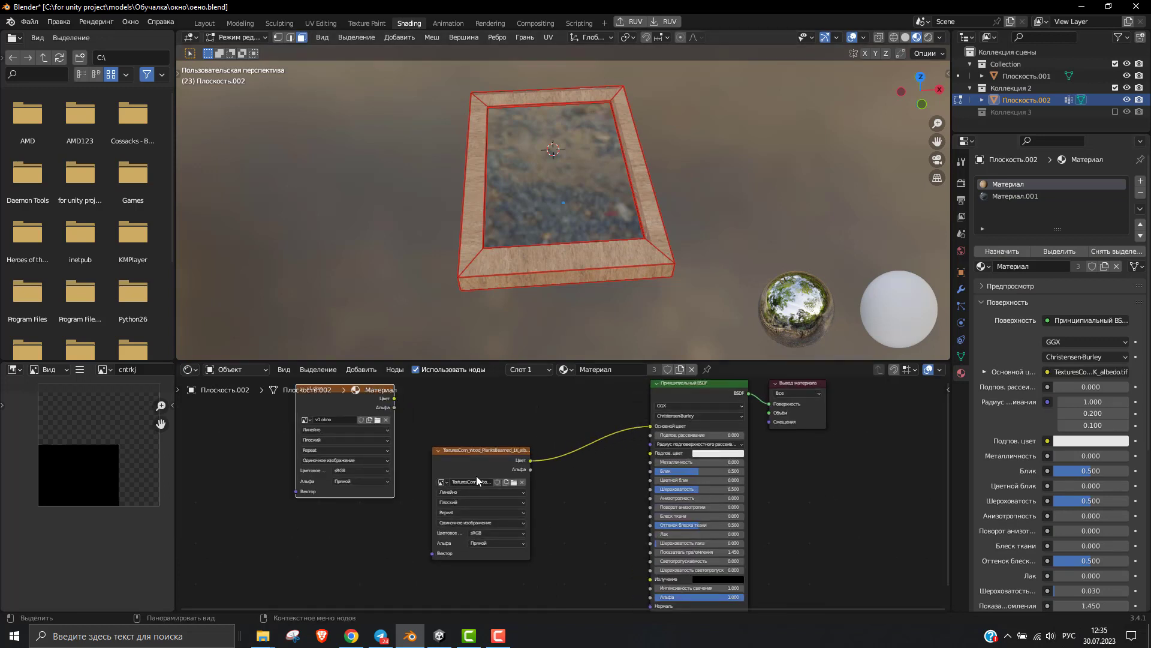
pyautogui.click(481, 473)
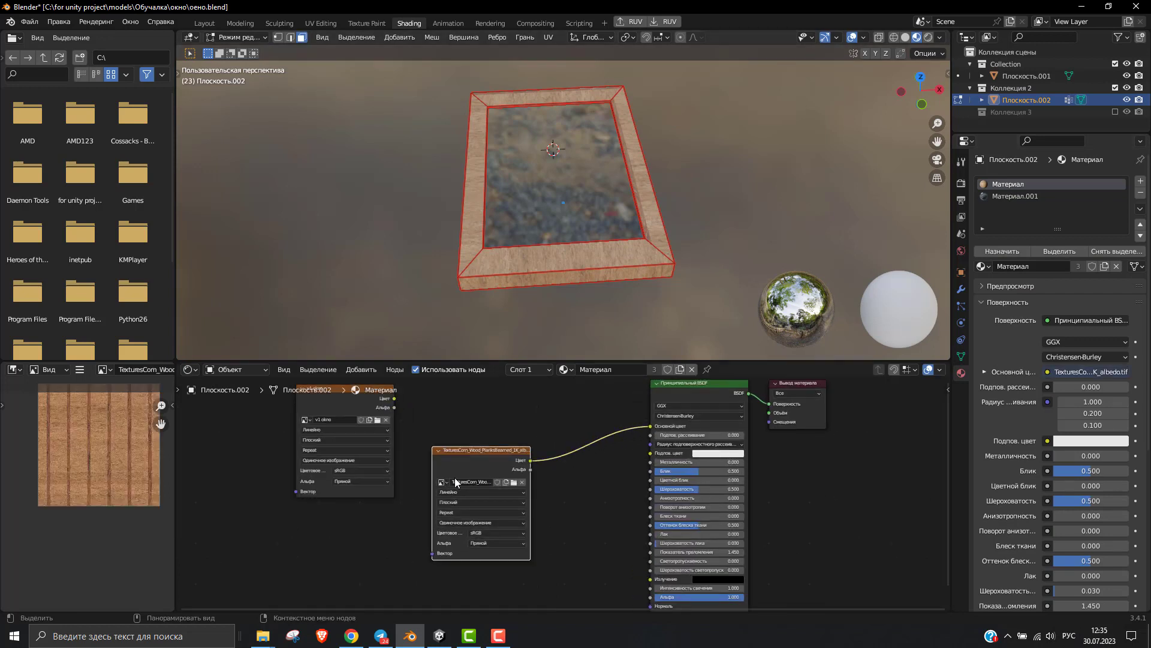
pyautogui.scroll(-1, 98, 473)
pyautogui.scroll(-1, 88, 441)
pyautogui.scroll(2, 90, 440)
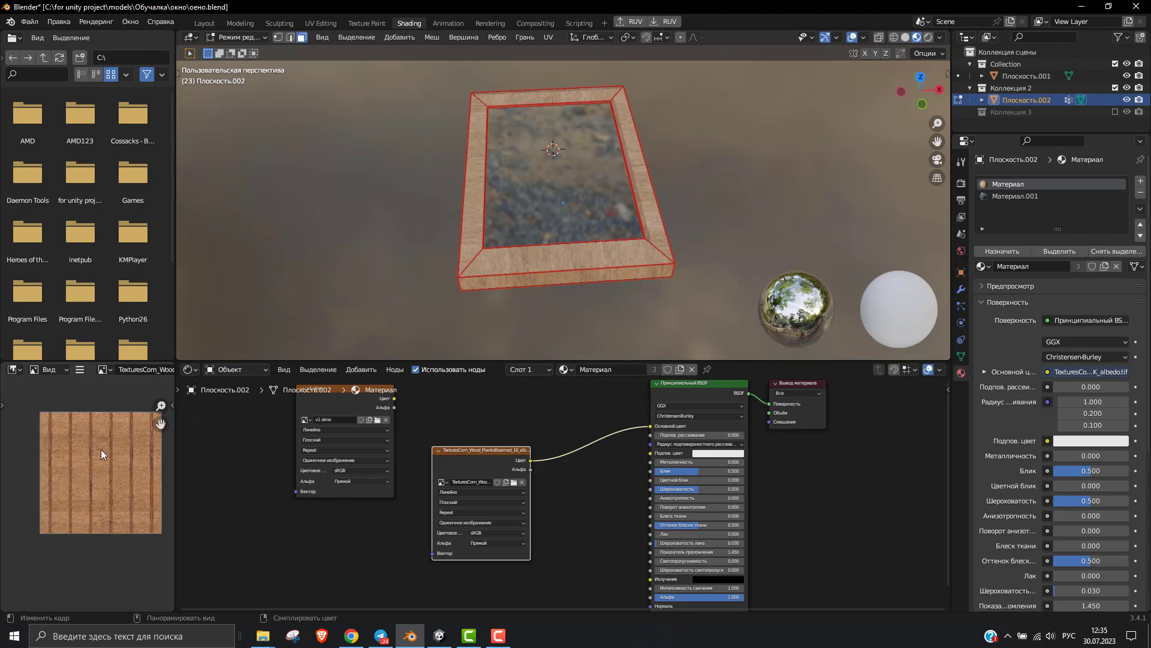
pyautogui.scroll(-1, 67, 471)
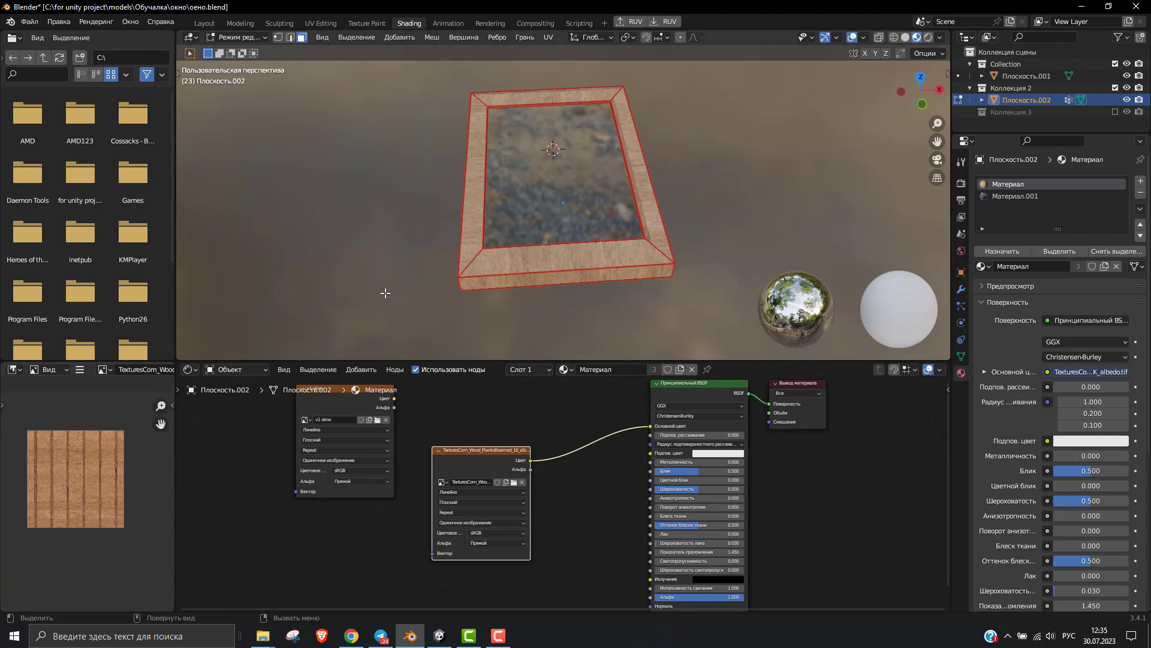
pyautogui.click(1016, 197)
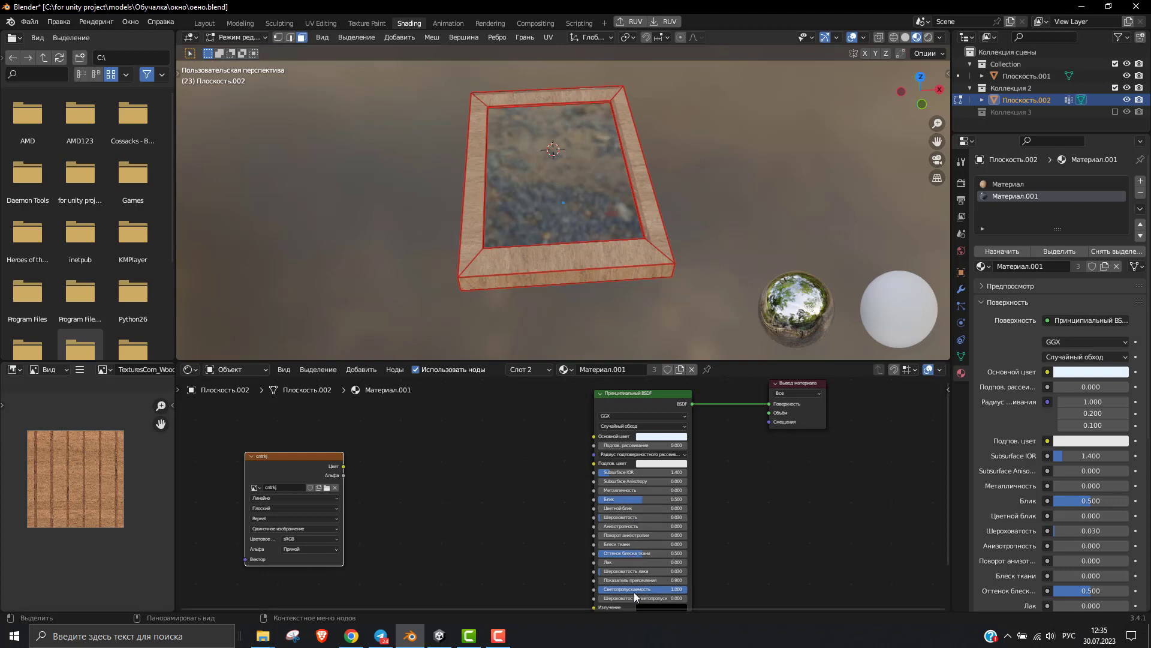
# - Place a Glass BSDF shader node in Материал.001's Shader Editor
pyautogui.scroll(-1, 549, 412)
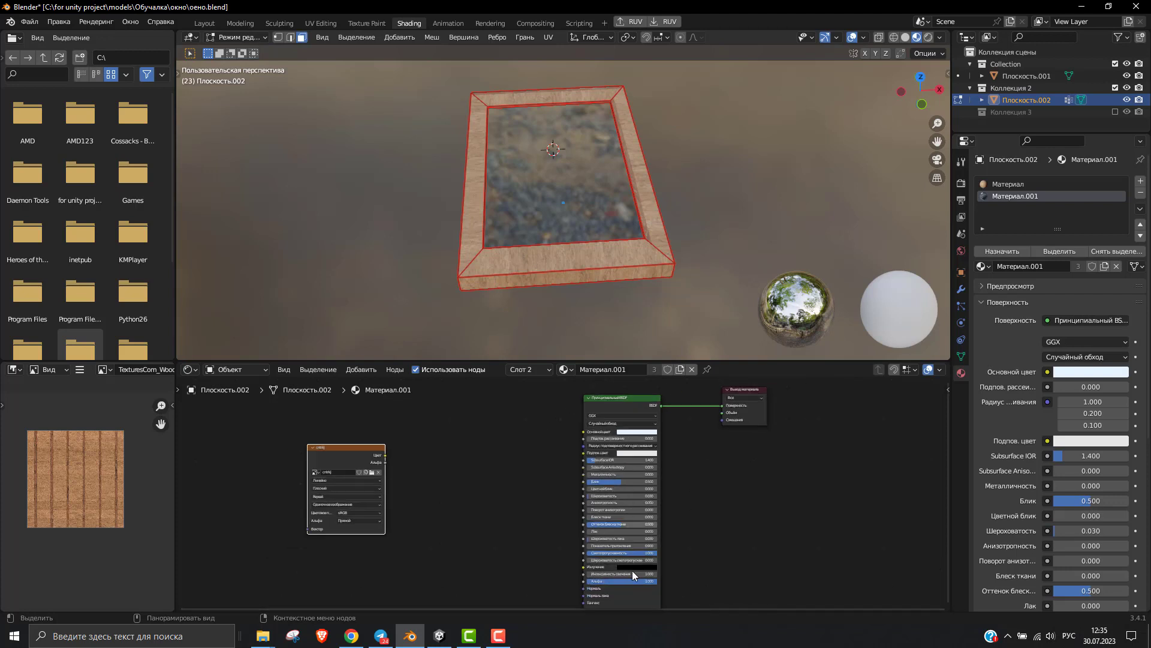
pyautogui.scroll(2, 632, 570)
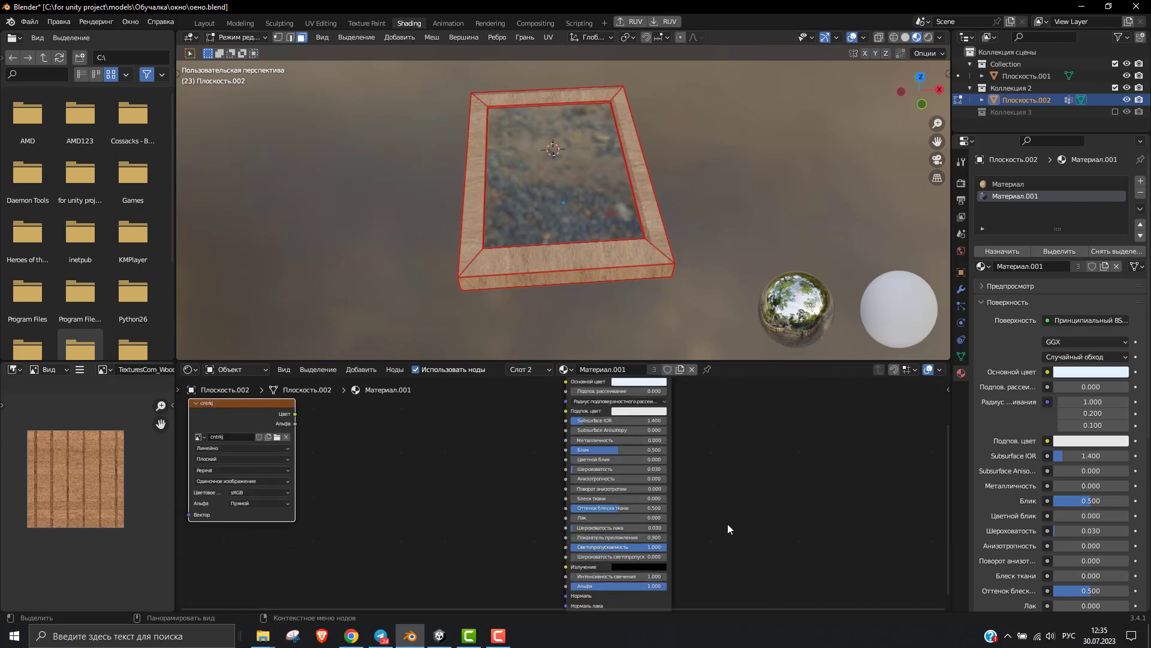
pyautogui.scroll(-2, 726, 524)
pyautogui.scroll(1, 713, 533)
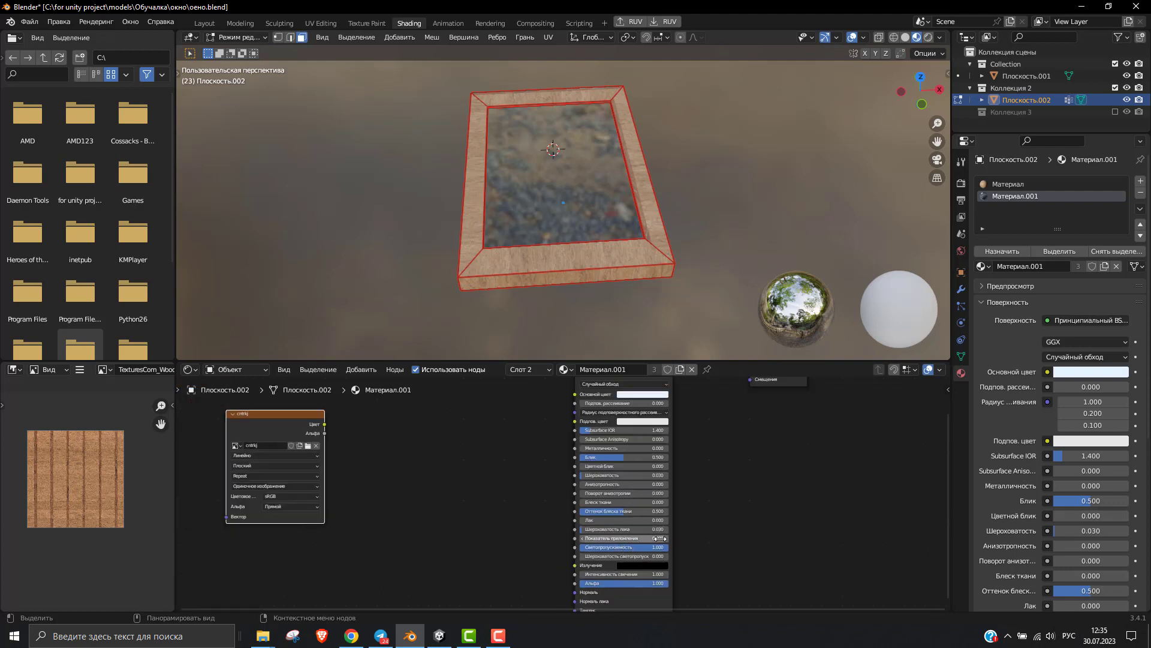
pyautogui.scroll(-1, 501, 542)
pyautogui.click(491, 508)
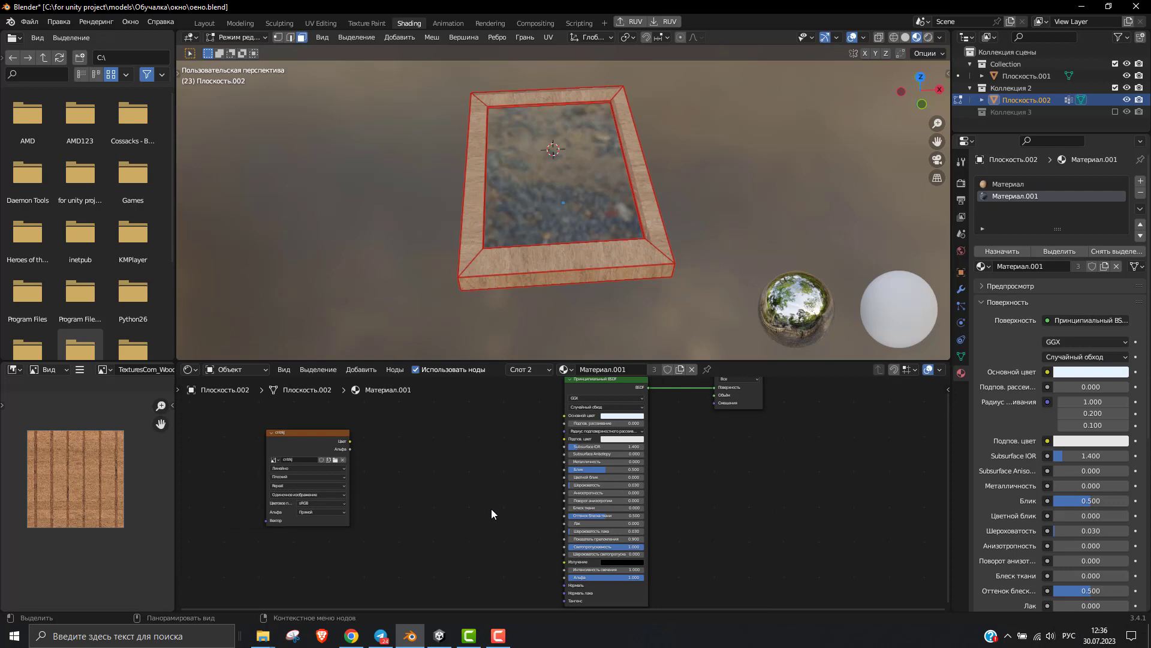
pyautogui.hotkey('shift', 'a')
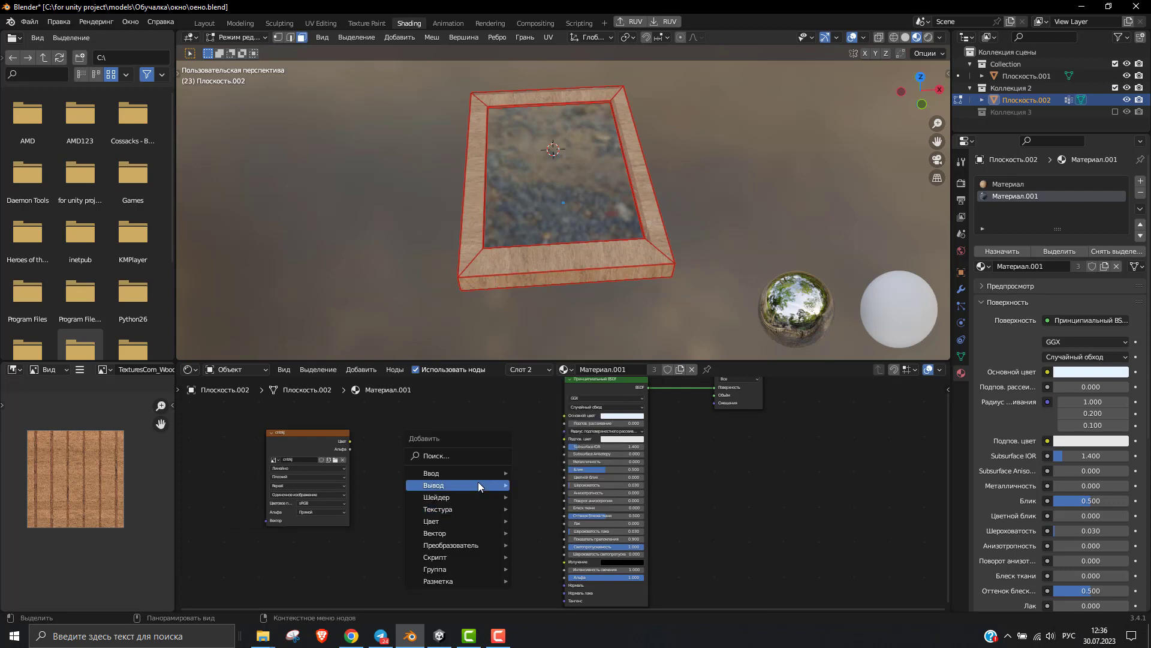
pyautogui.moveTo(457, 496)
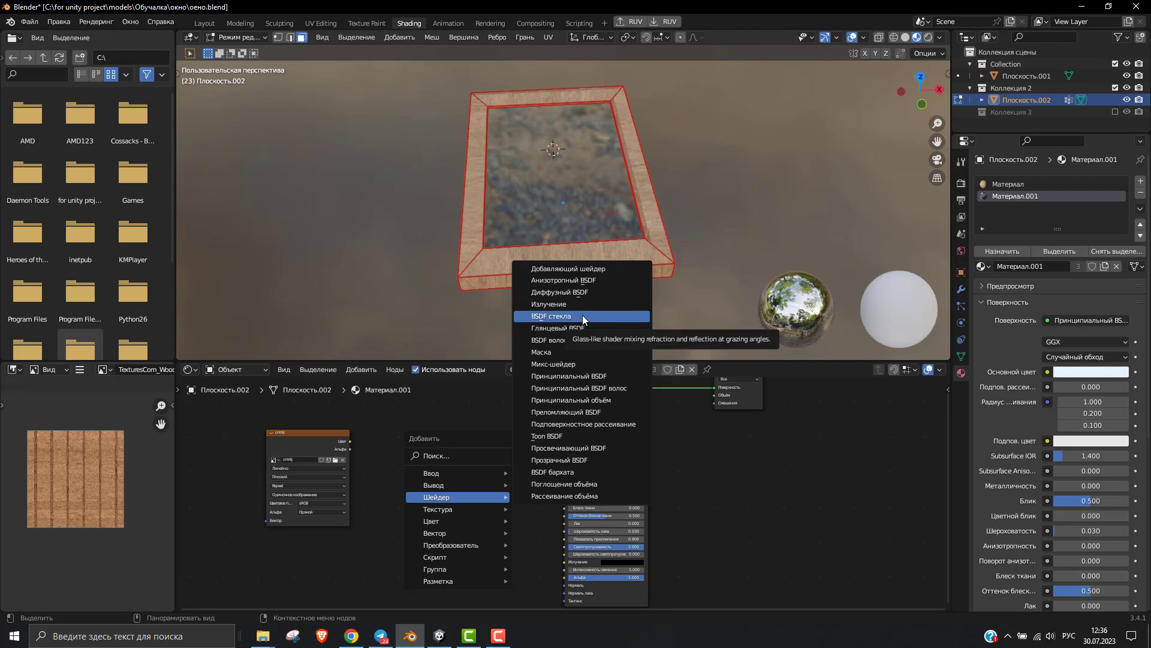
pyautogui.click(581, 315)
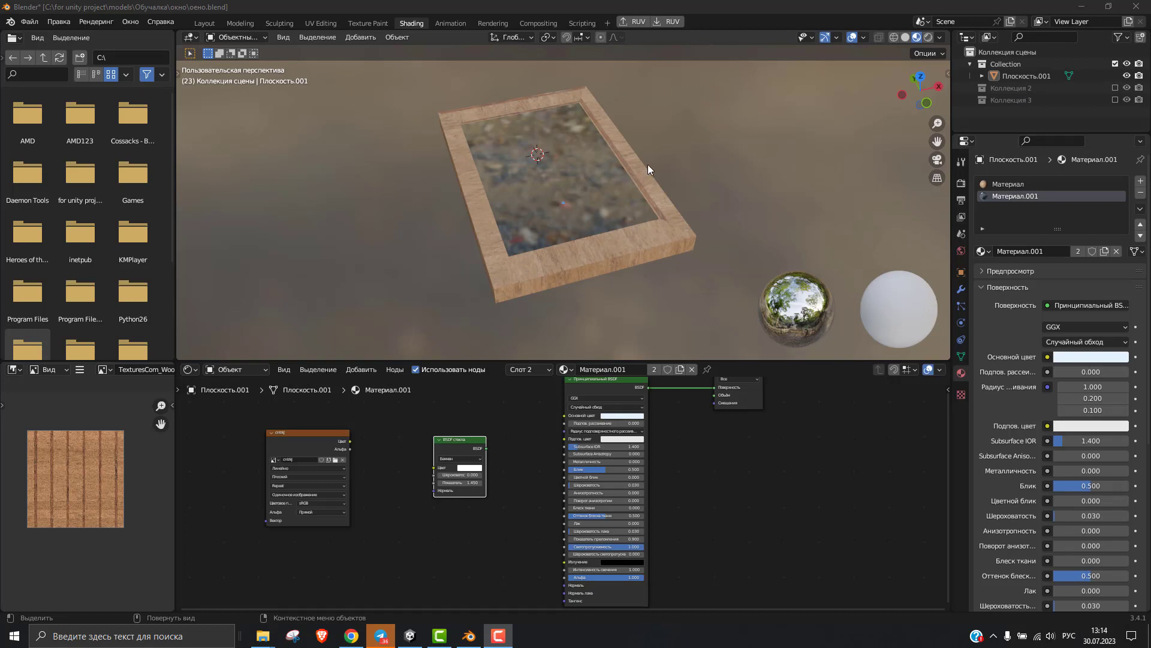
# - Put Плоскость.001 into Edit Mode, check its Материал slots, and show its mesh data properties
pyautogui.click(713, 135)
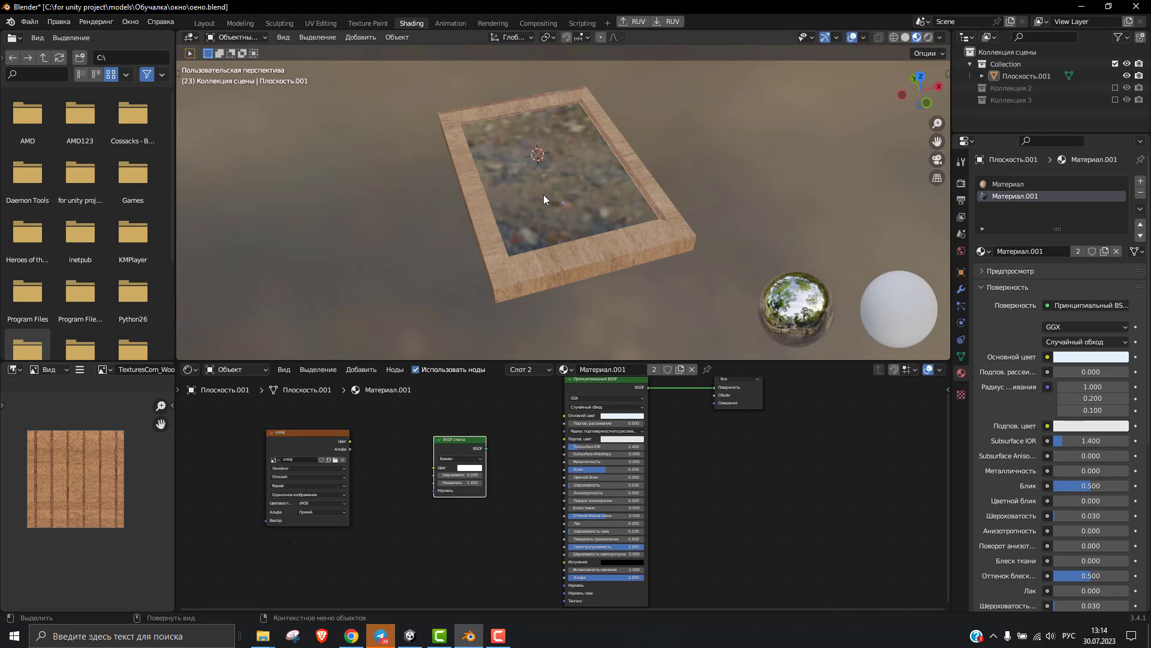
pyautogui.click(1002, 183)
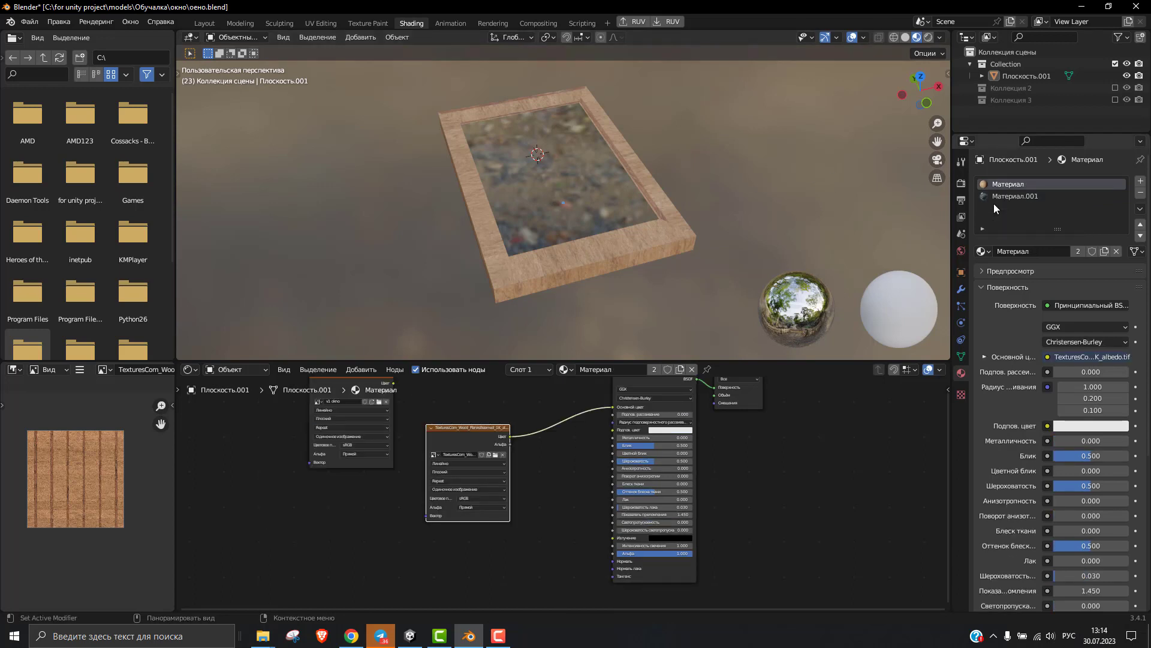
pyautogui.click(993, 195)
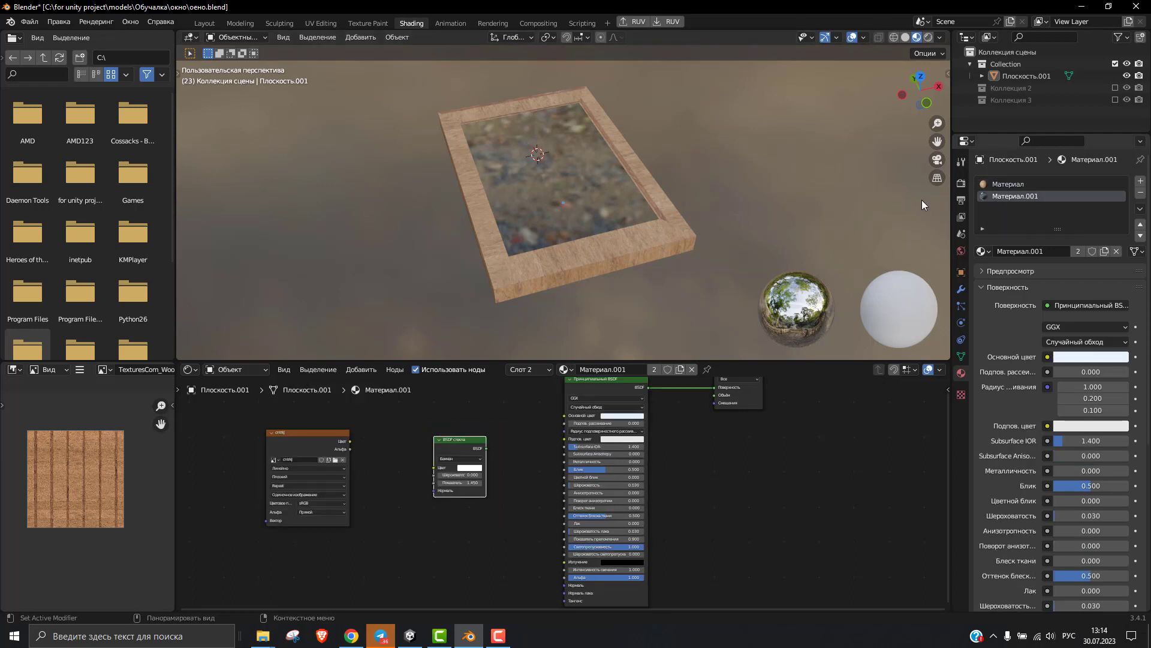
pyautogui.click(585, 194)
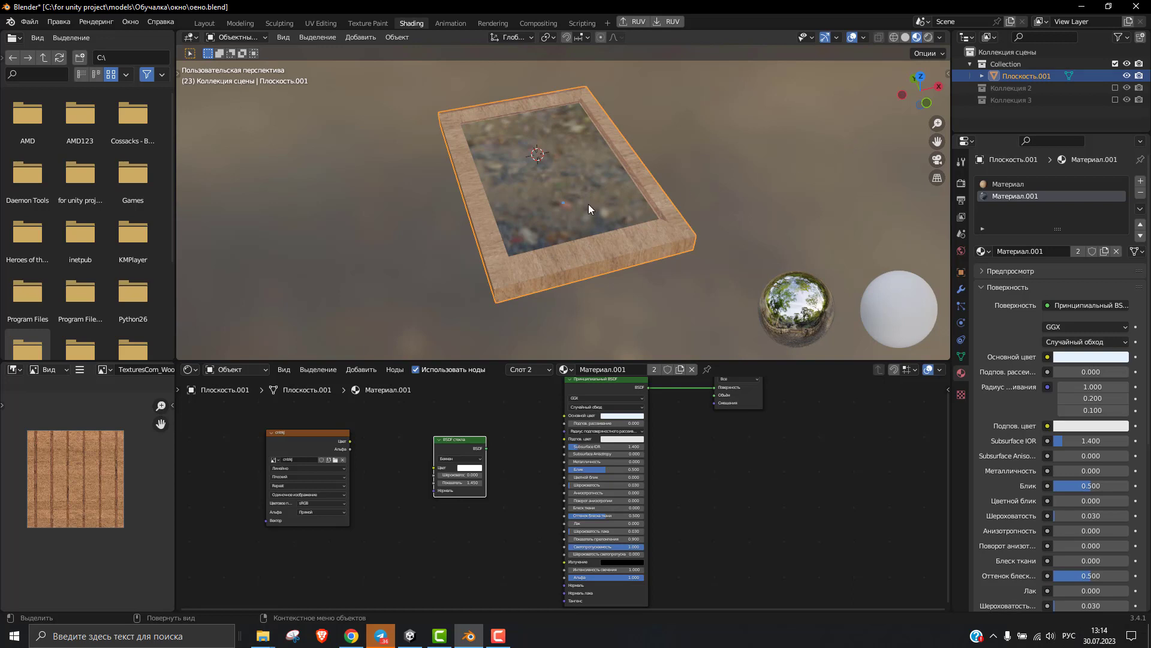
pyautogui.press('Tab')
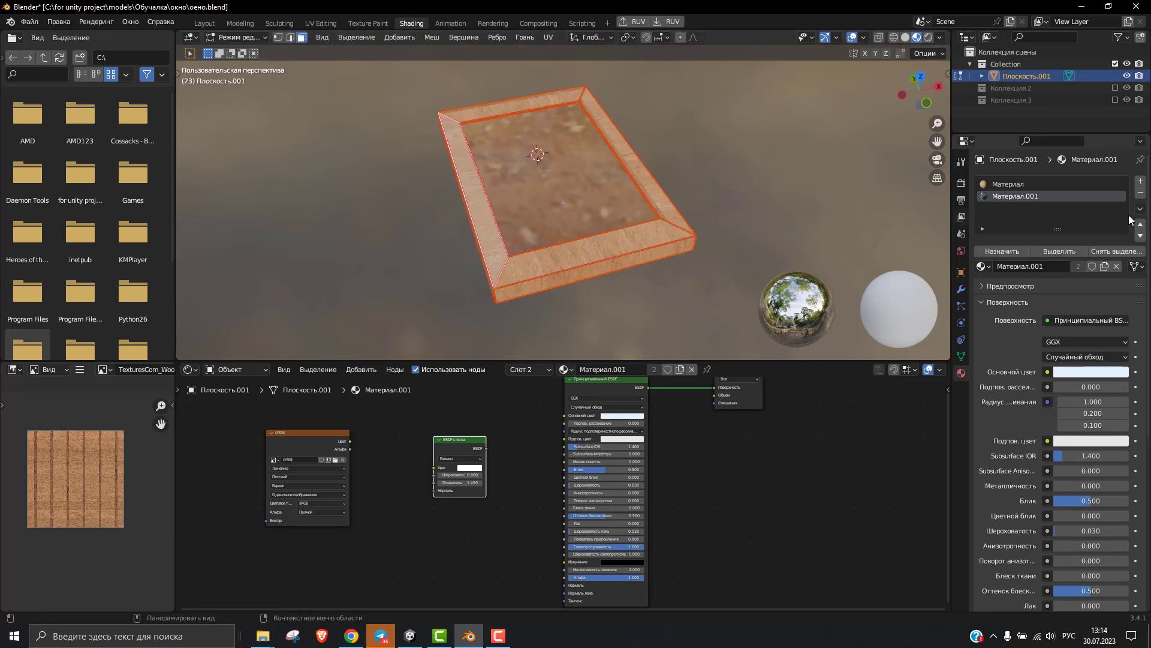
pyautogui.click(1011, 183)
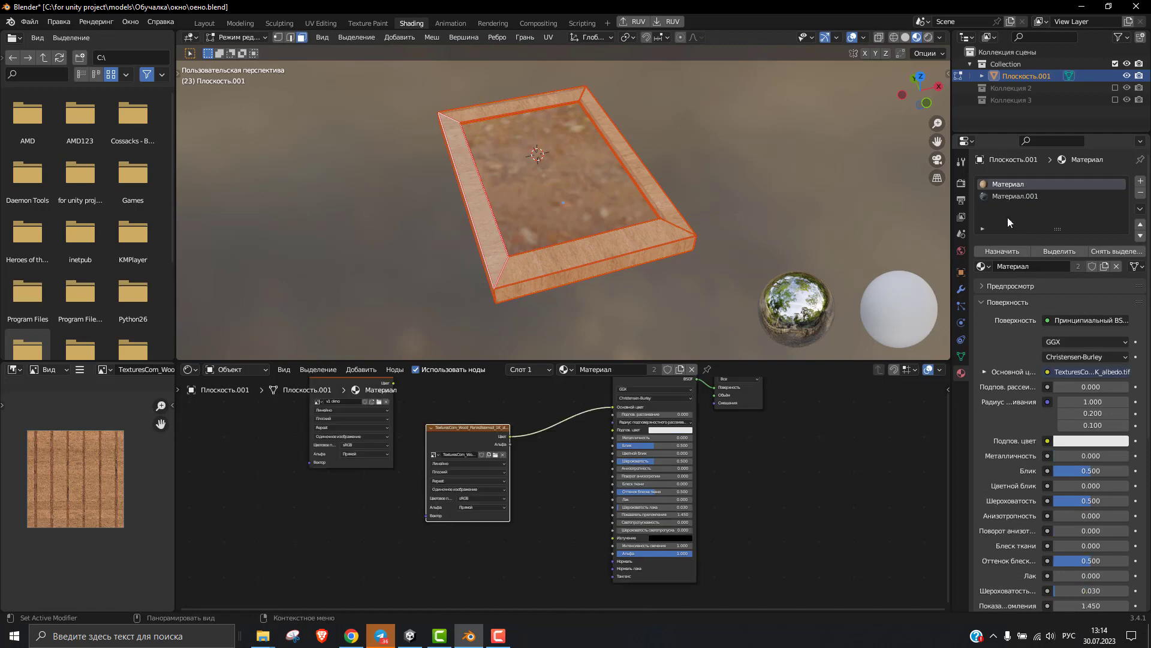
pyautogui.click(1001, 251)
pyautogui.moveTo(791, 241); pyautogui.dragTo(629, 222, button='middle')
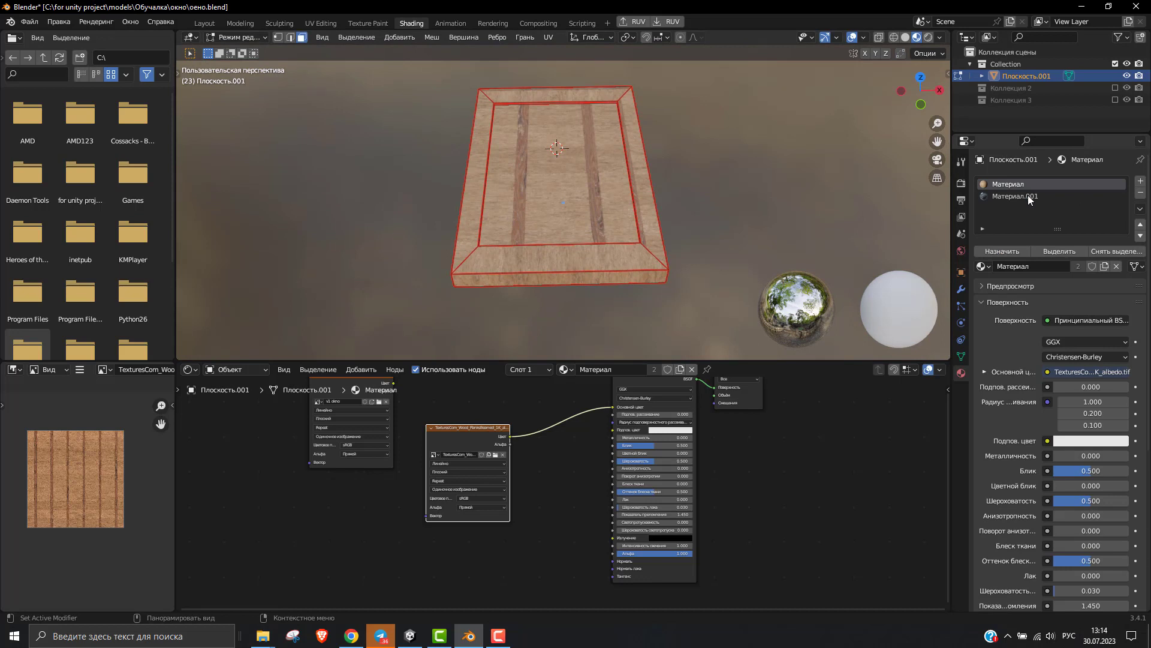
pyautogui.click(1029, 194)
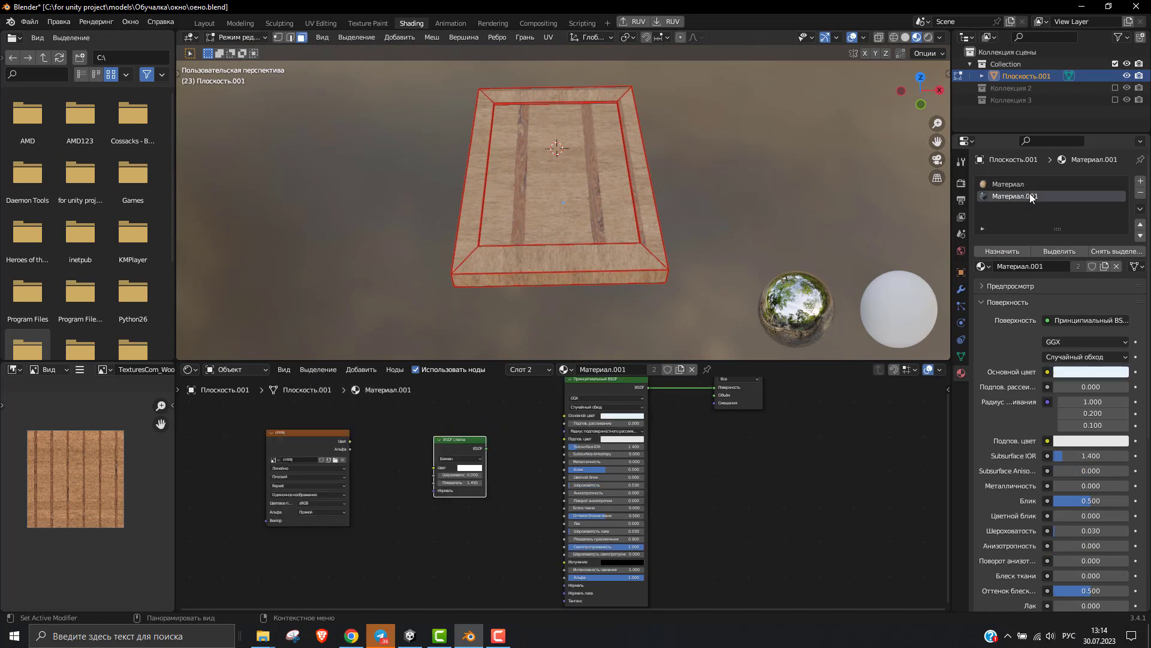
pyautogui.click(961, 356)
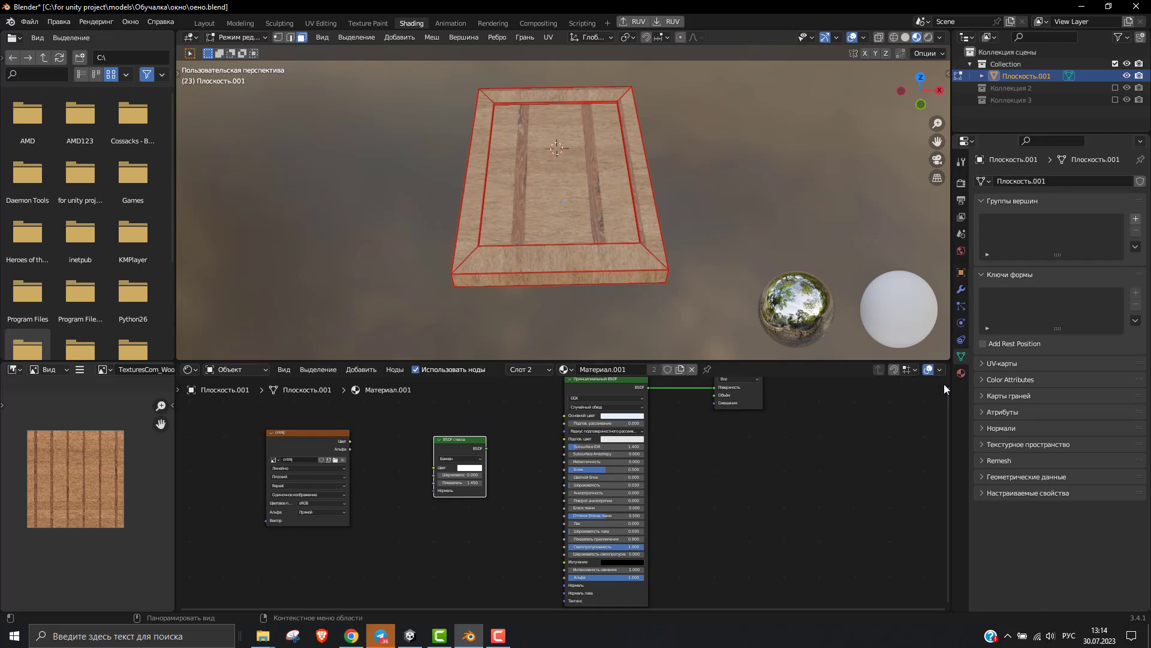
# - Assign Материал.001 to the frame's selected inner pane face
pyautogui.click(960, 374)
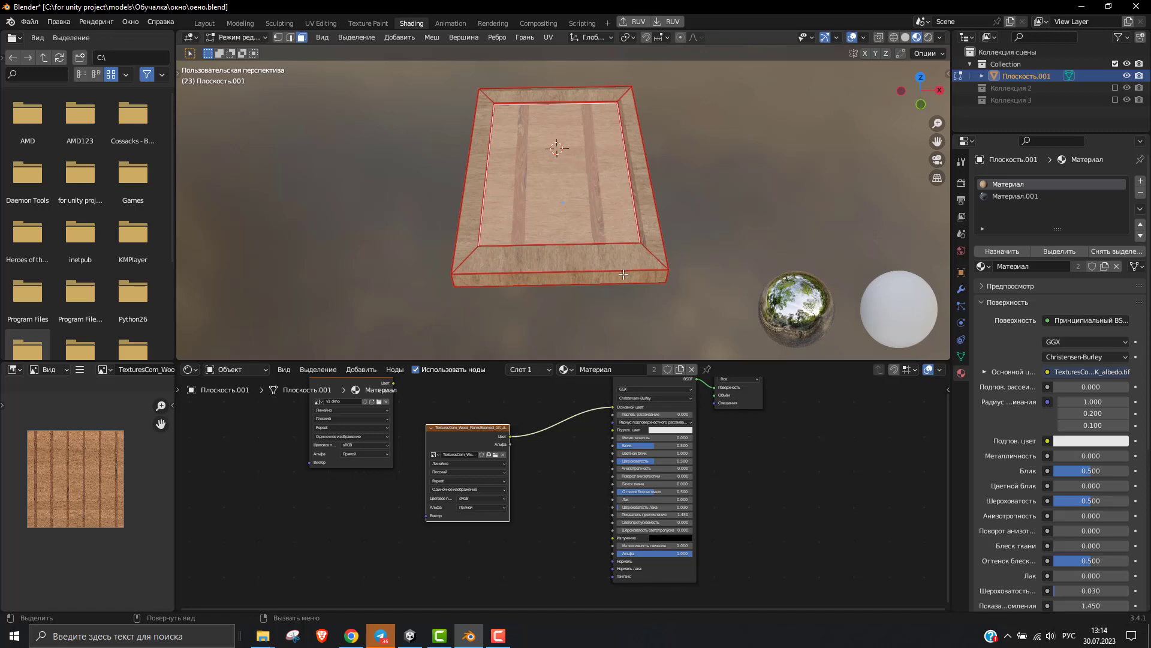
pyautogui.moveTo(618, 276)
pyautogui.mouseDown(button='middle')
pyautogui.moveTo(622, 196)
pyautogui.moveTo(569, 282)
pyautogui.mouseUp(button='middle')
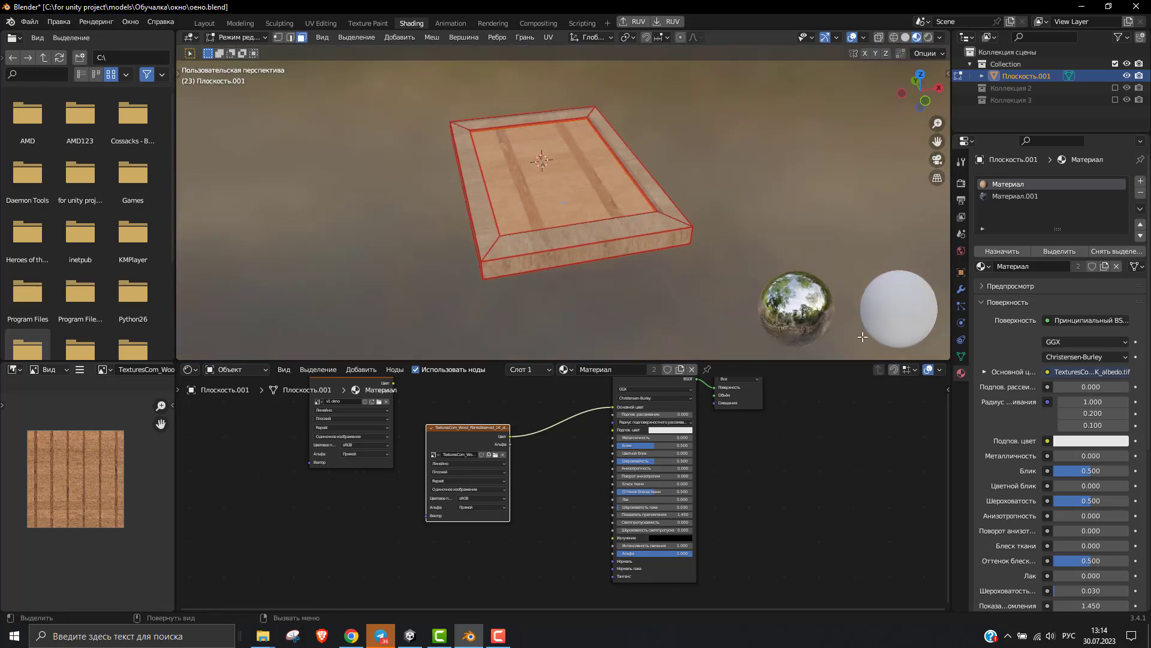
pyautogui.click(961, 356)
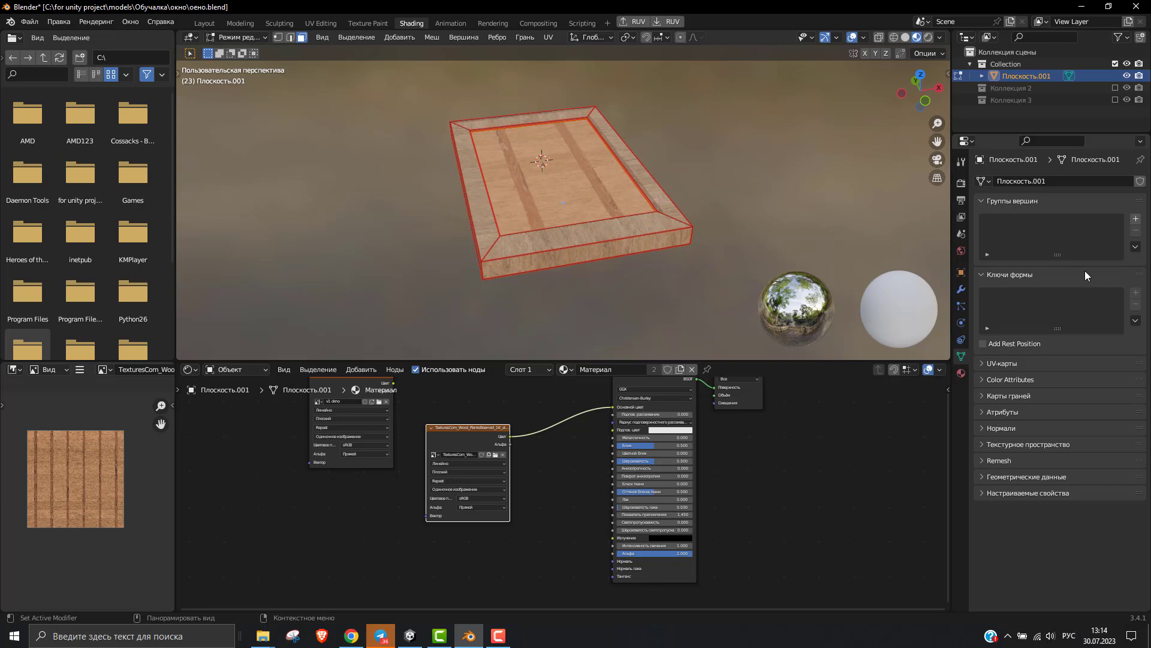
pyautogui.click(961, 372)
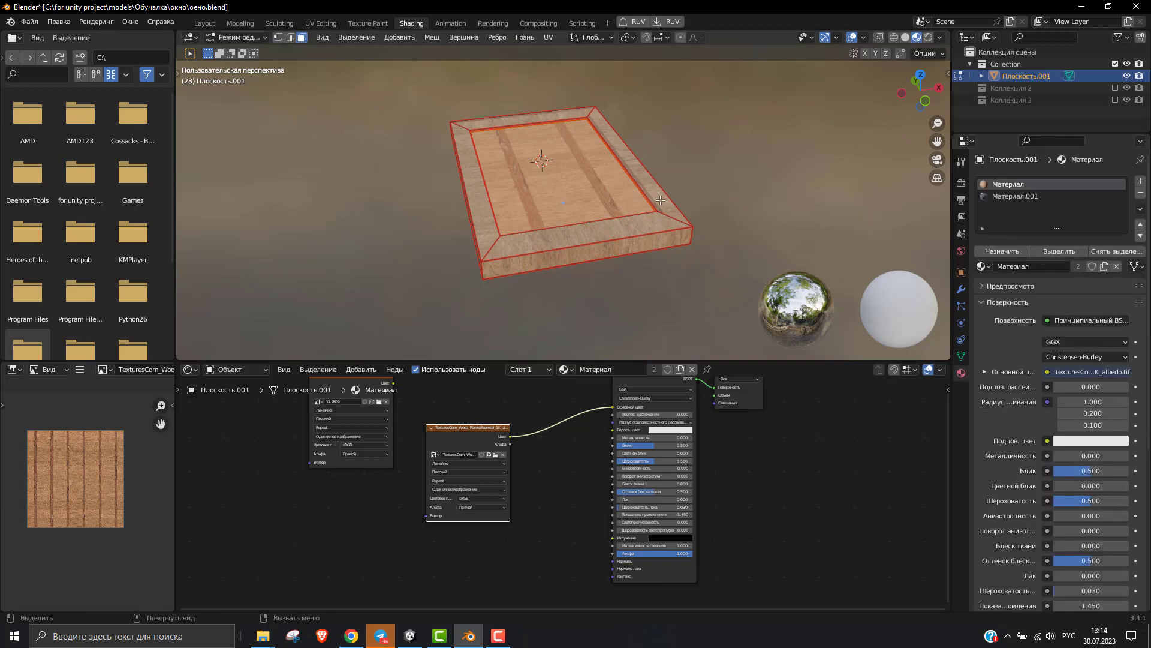
pyautogui.moveTo(659, 199)
pyautogui.mouseDown(button='middle')
pyautogui.moveTo(672, 135)
pyautogui.moveTo(690, 180)
pyautogui.mouseUp(button='middle')
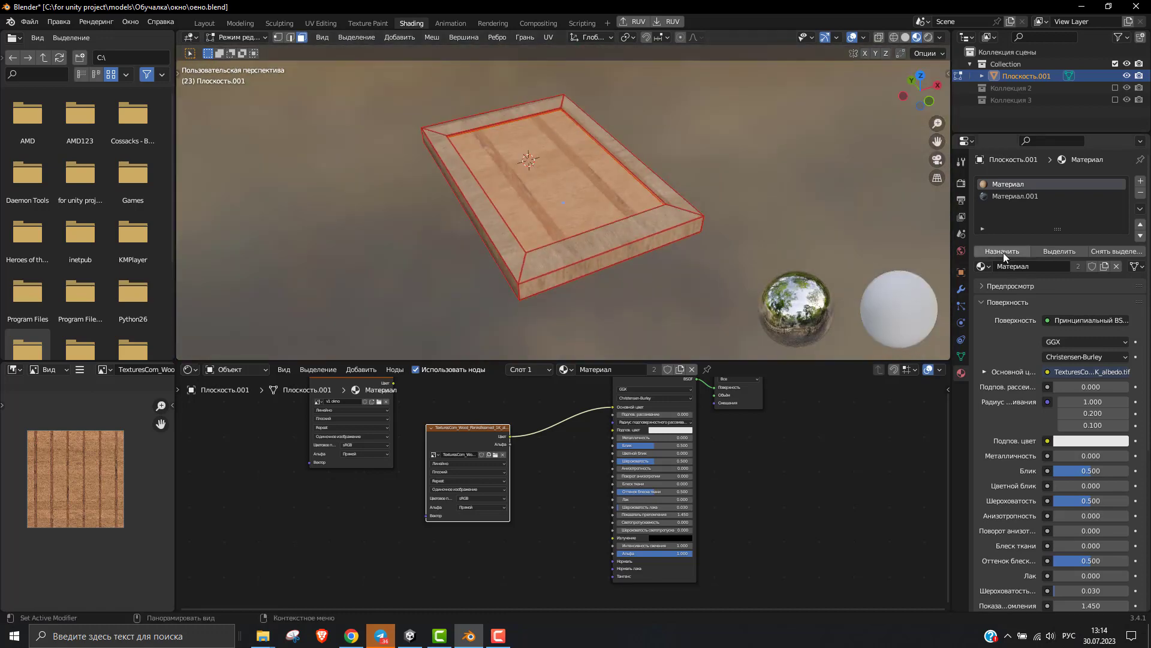
pyautogui.click(1017, 197)
pyautogui.click(1003, 250)
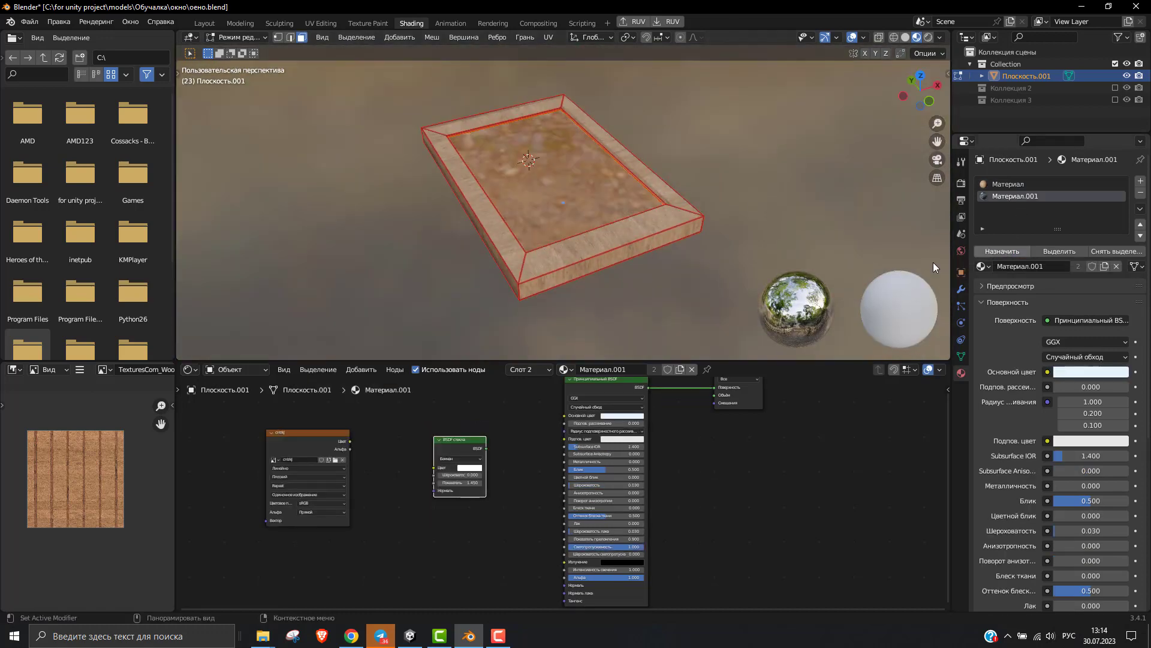
# - Reassign Материал.001 to the pane and the wood Материал to the border faces
pyautogui.moveTo(725, 182)
pyautogui.mouseDown(button='middle')
pyautogui.moveTo(676, 249)
pyautogui.moveTo(669, 239)
pyautogui.moveTo(714, 168)
pyautogui.moveTo(668, 217)
pyautogui.moveTo(722, 188)
pyautogui.mouseUp(button='middle')
pyautogui.click(661, 225)
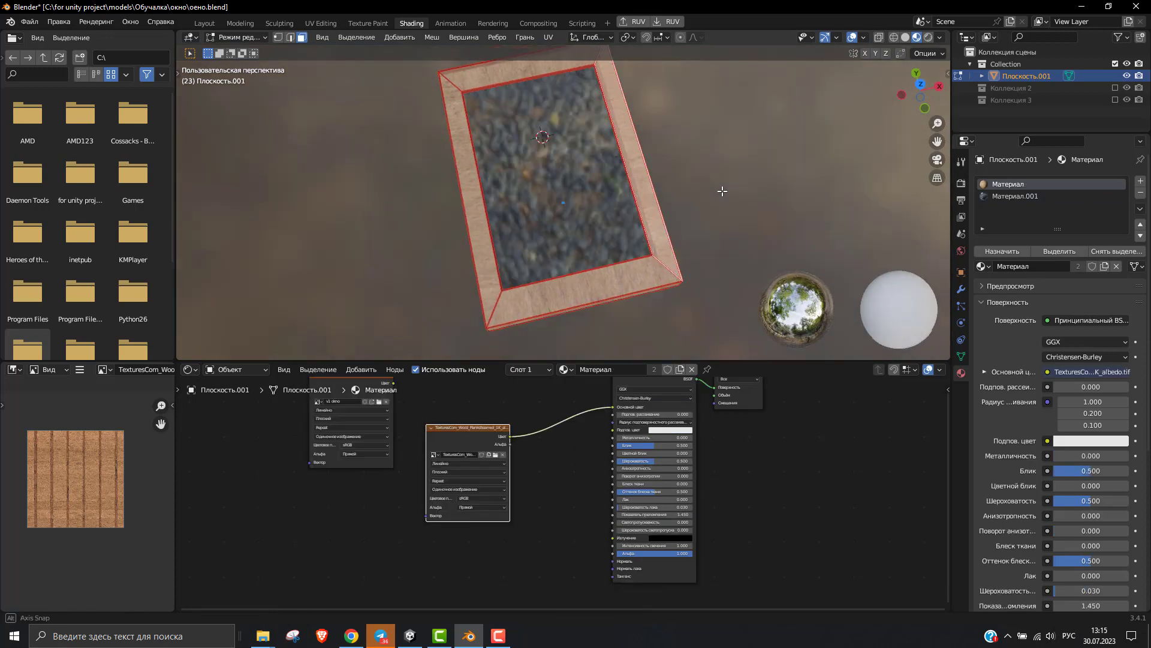
pyautogui.click(1017, 197)
pyautogui.click(1001, 253)
pyautogui.moveTo(700, 199); pyautogui.dragTo(726, 180, button='middle')
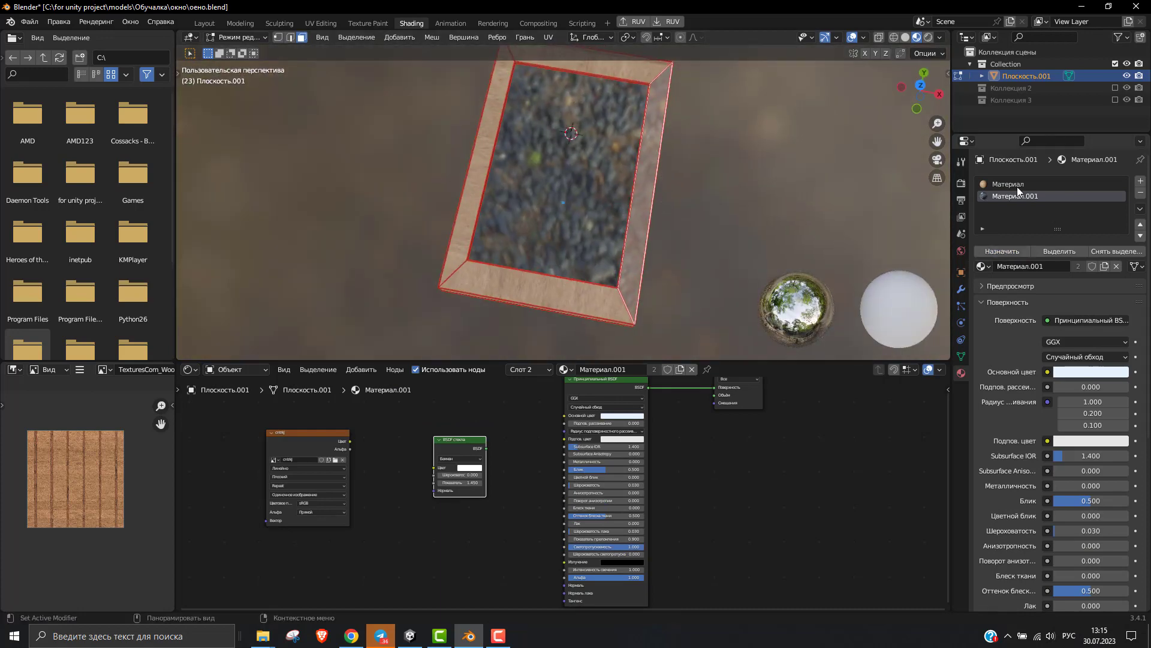
pyautogui.click(1019, 185)
pyautogui.click(1015, 252)
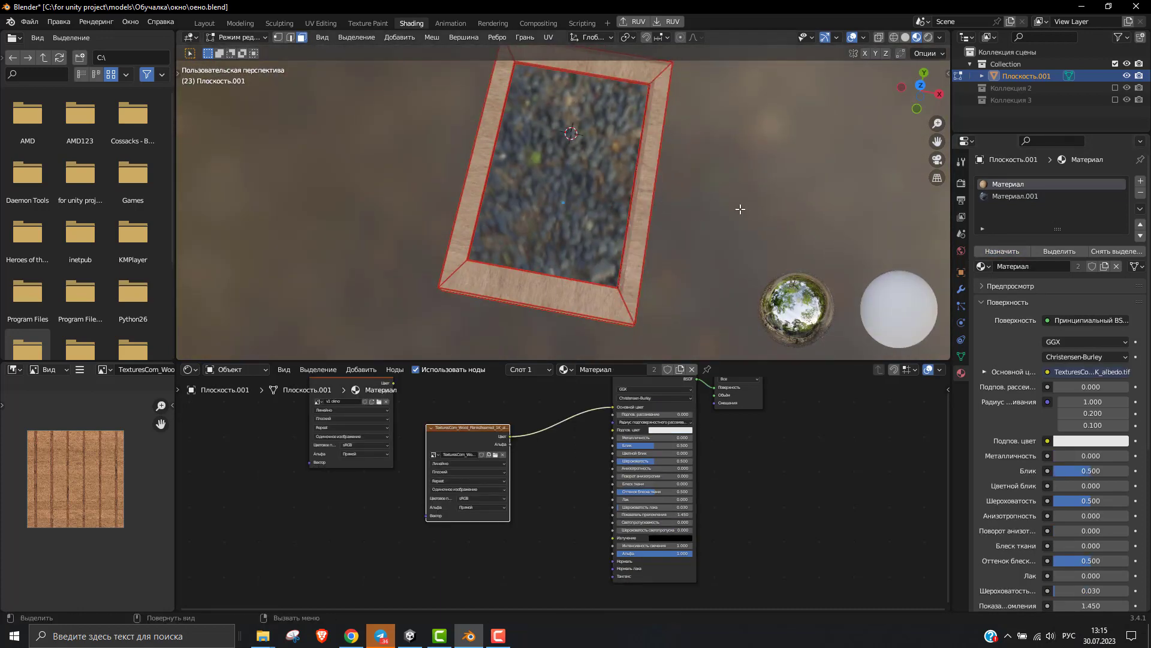
pyautogui.moveTo(740, 206)
pyautogui.mouseDown(button='middle')
pyautogui.moveTo(743, 179)
pyautogui.moveTo(730, 173)
pyautogui.moveTo(743, 192)
pyautogui.mouseUp(button='middle')
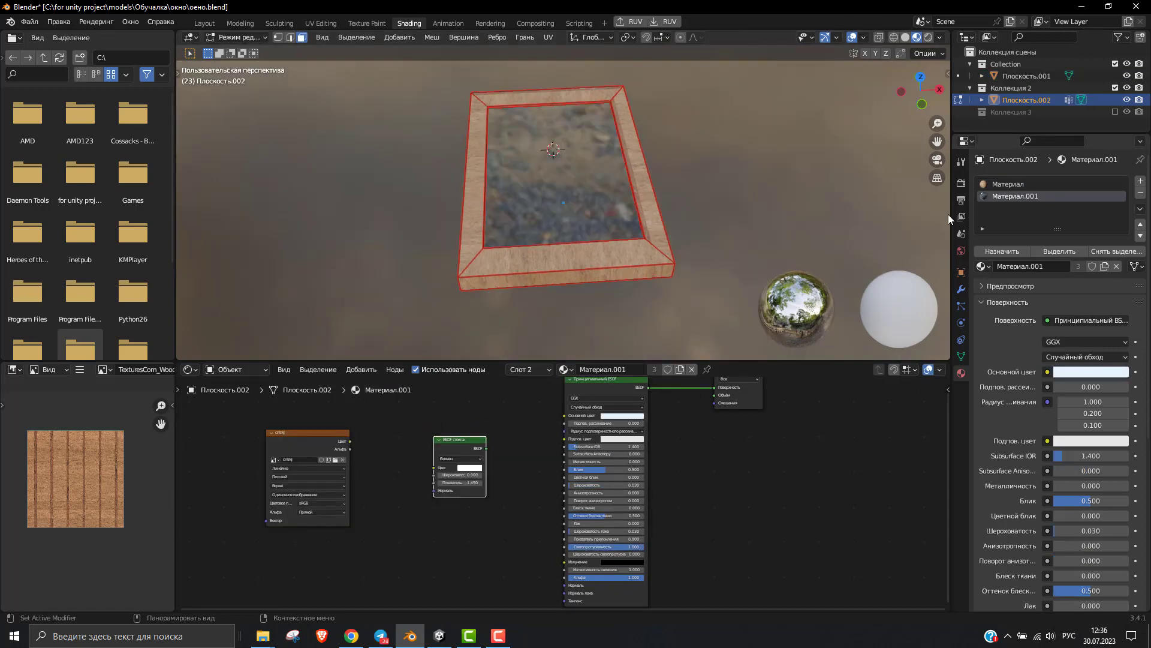
# - Scroll through Blender's Render properties for the bake options, then minimize Blender to the desktop
pyautogui.click(961, 183)
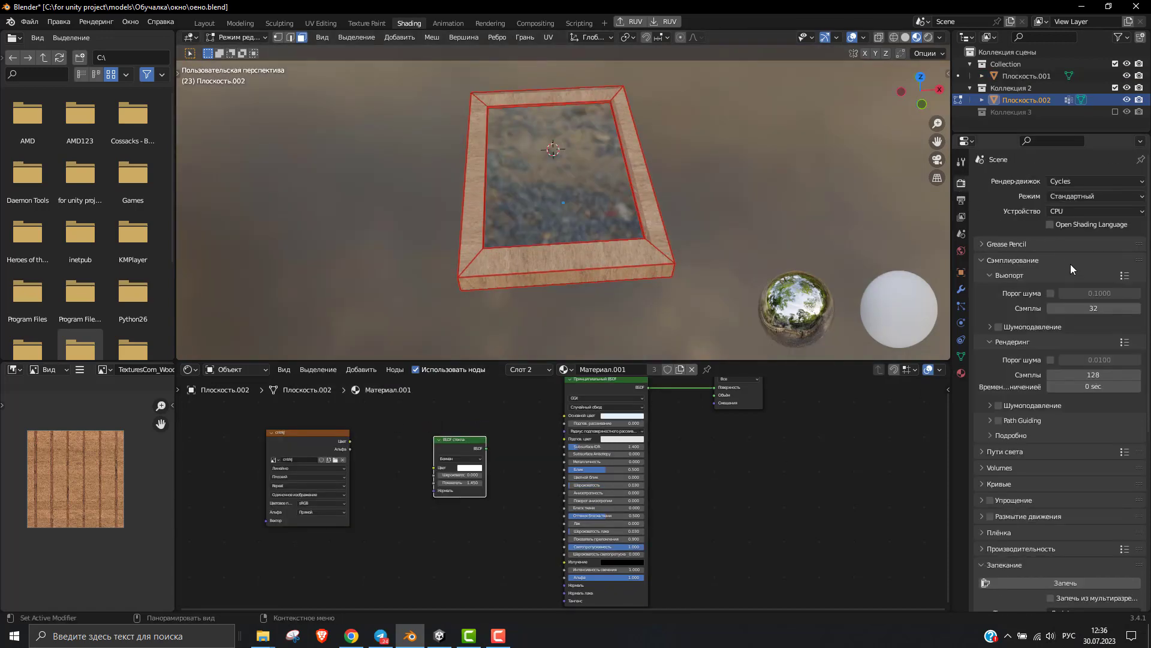
pyautogui.scroll(-3, 1066, 336)
pyautogui.scroll(-3, 1076, 444)
pyautogui.scroll(-3, 1081, 484)
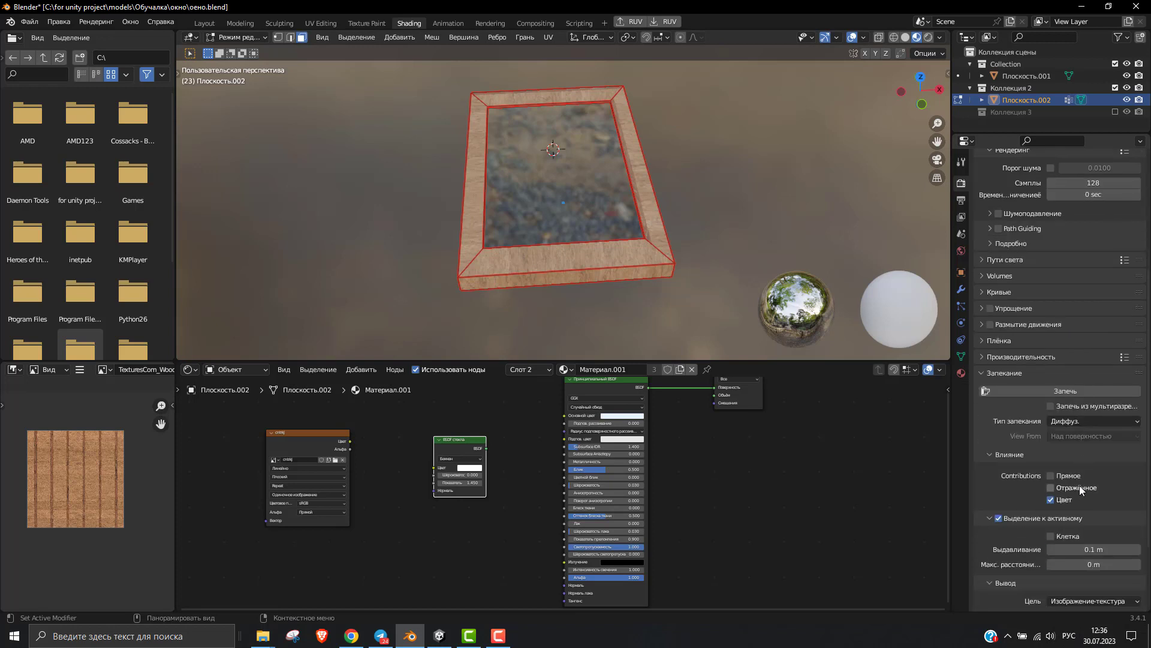
pyautogui.scroll(-2, 1082, 484)
pyautogui.scroll(-1, 1084, 483)
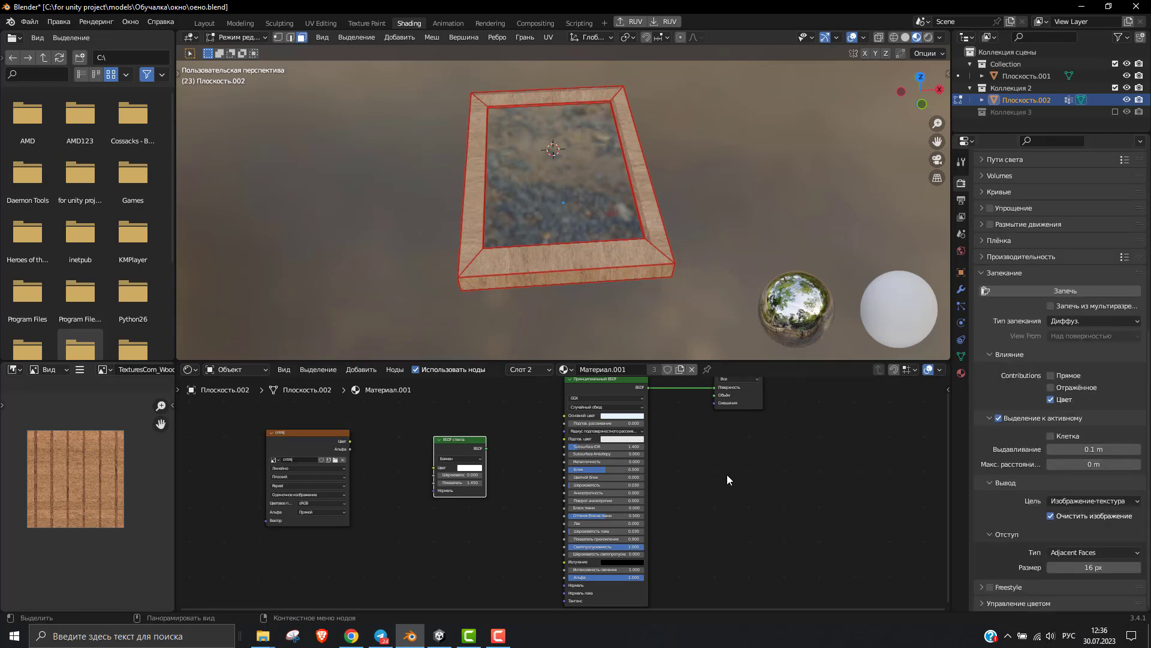
pyautogui.scroll(3, 1047, 451)
pyautogui.scroll(5, 1046, 450)
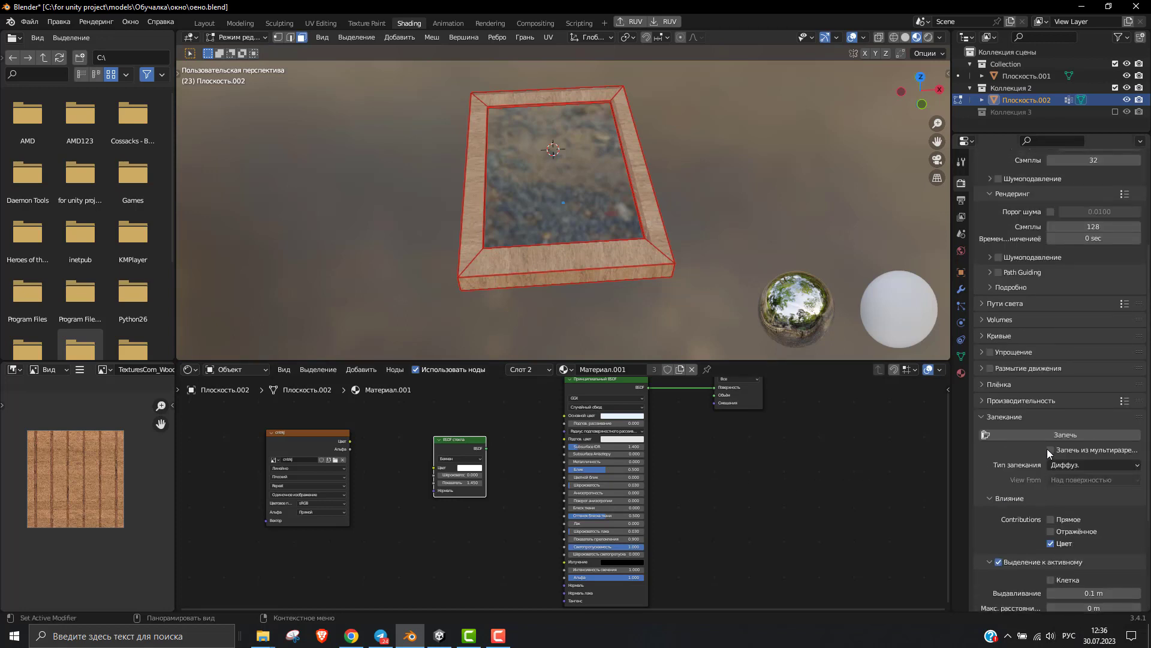
pyautogui.scroll(2, 1047, 448)
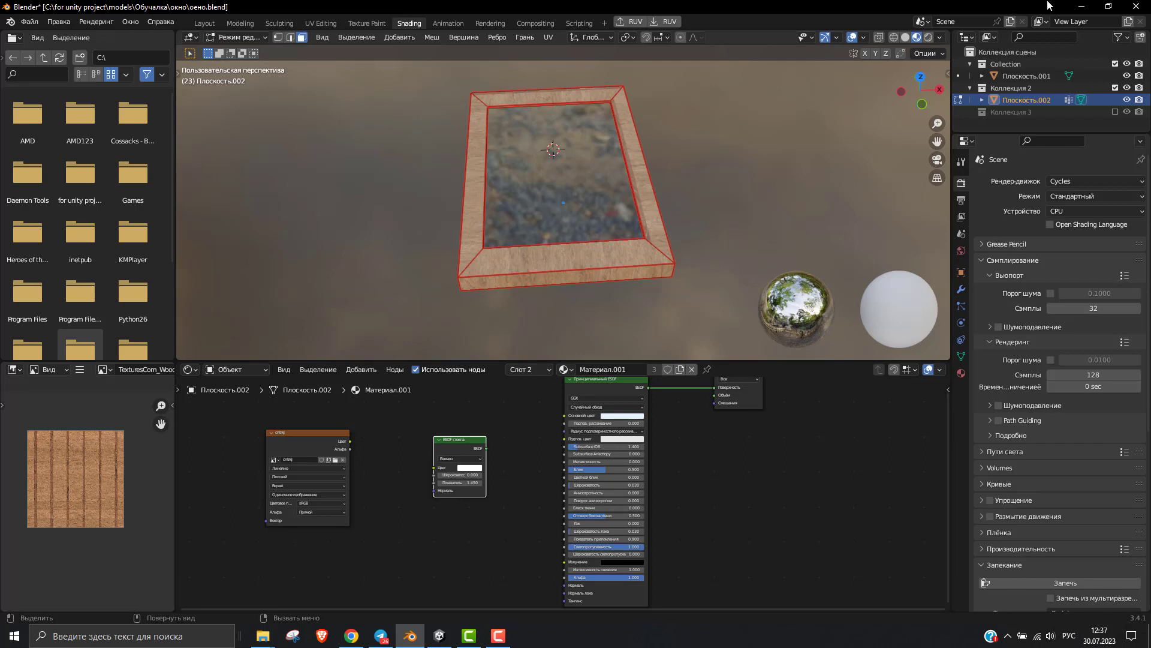
pyautogui.click(1077, 7)
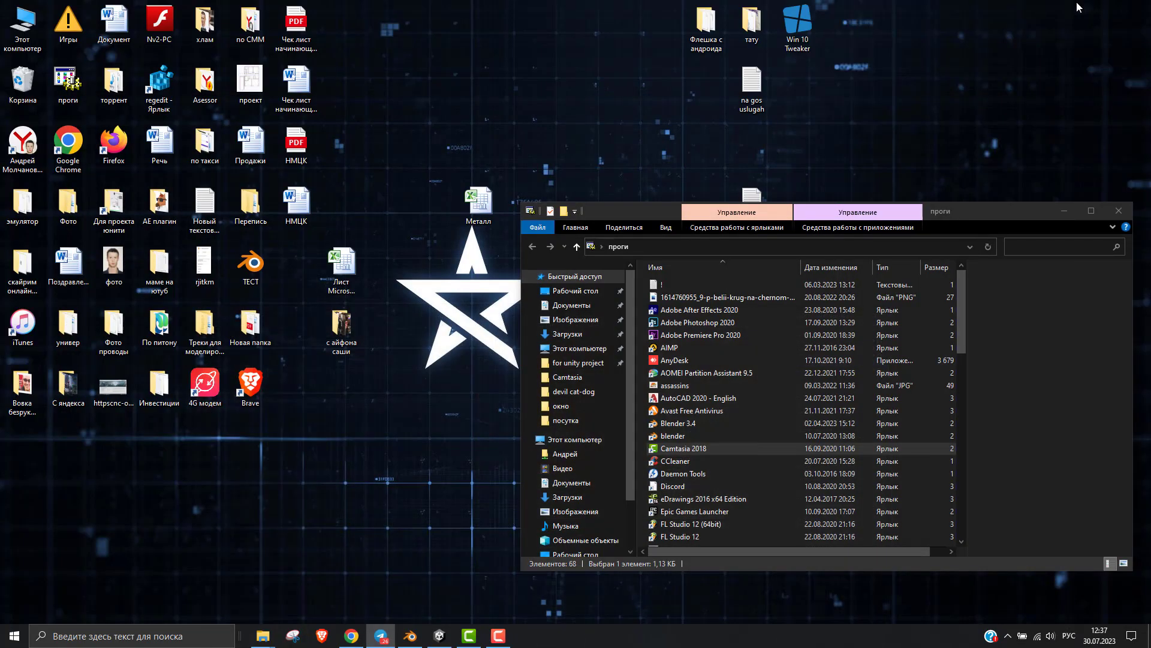
# - Bring Unity to the front and look over the imported steel texture assets
pyautogui.click(439, 636)
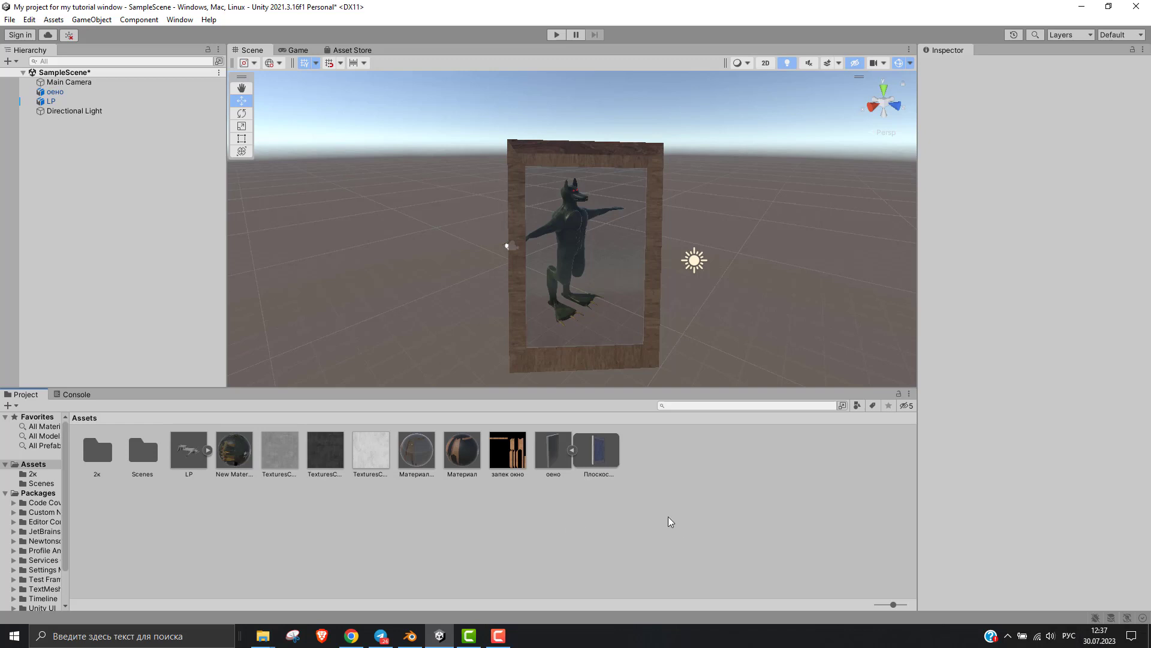
pyautogui.click(284, 457)
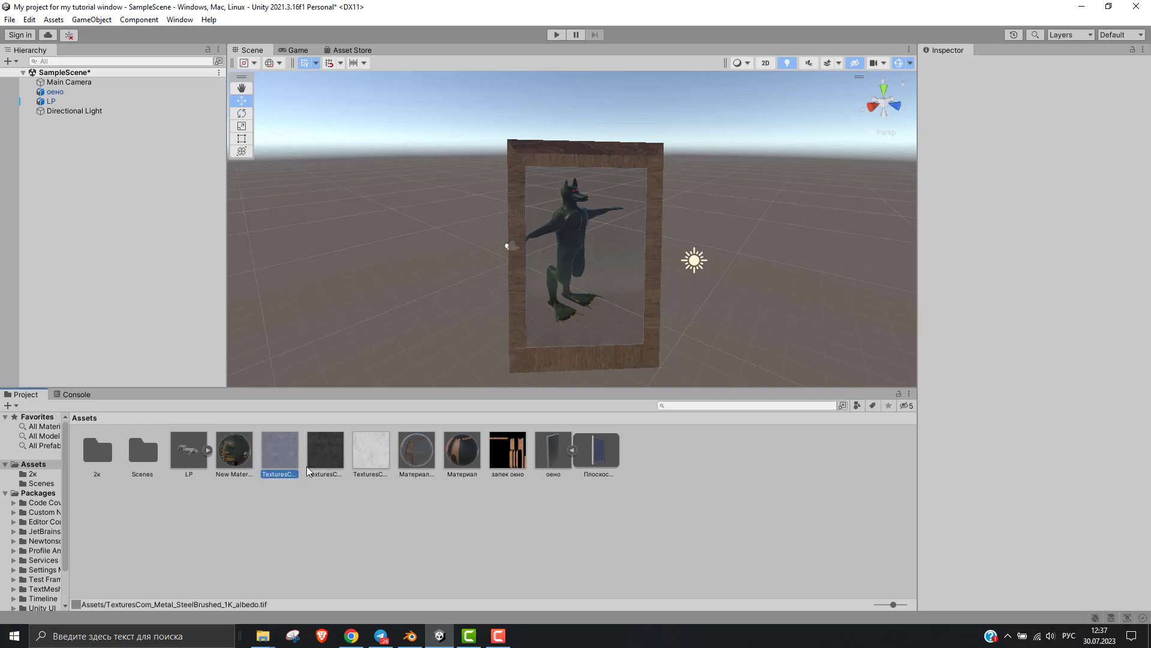
pyautogui.click(330, 463)
pyautogui.click(373, 465)
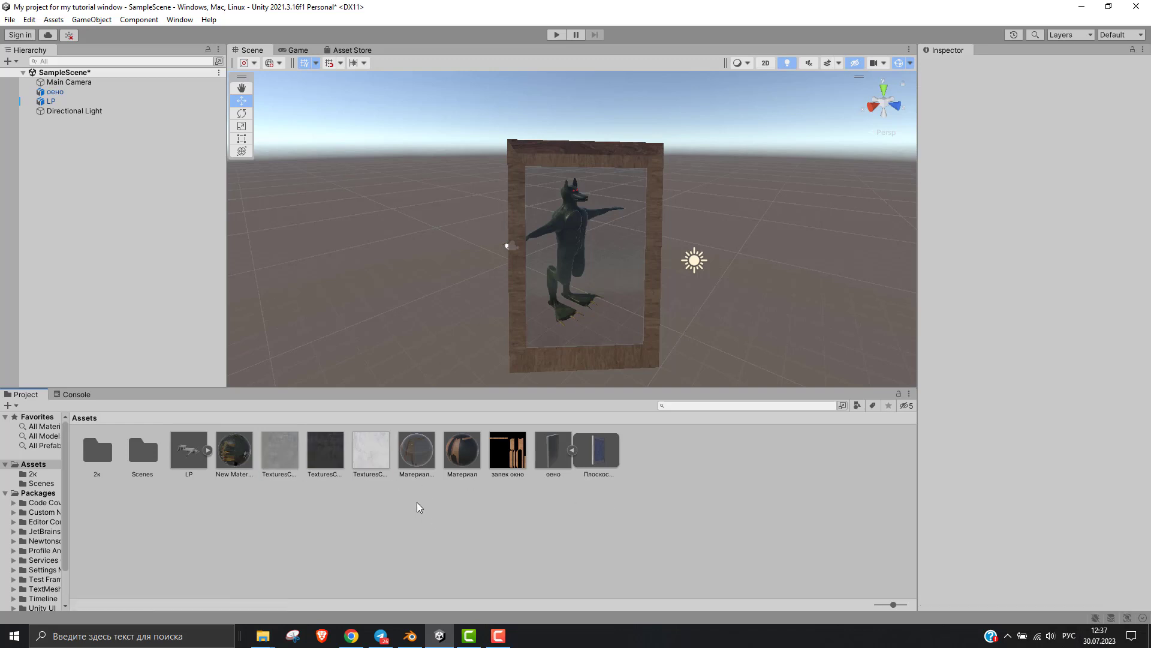
# - Delete Материал.001, Материал, запек окно and оено from the Assets folder, keeping the plane asset
pyautogui.click(408, 458)
pyautogui.keyDown('ctrl'); pyautogui.click(457, 457); pyautogui.keyUp('ctrl')
pyautogui.keyDown('ctrl'); pyautogui.click(511, 463); pyautogui.keyUp('ctrl')
pyautogui.keyDown('ctrl'); pyautogui.click(552, 456); pyautogui.keyUp('ctrl')
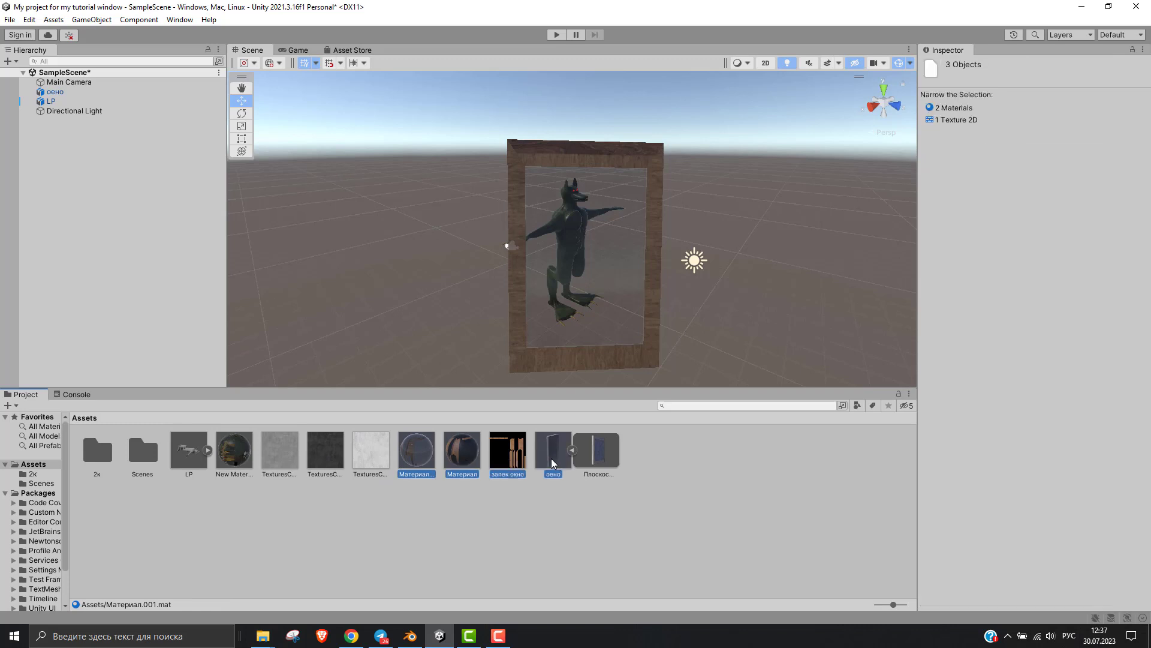
pyautogui.keyDown('ctrl'); pyautogui.click(599, 461); pyautogui.keyUp('ctrl')
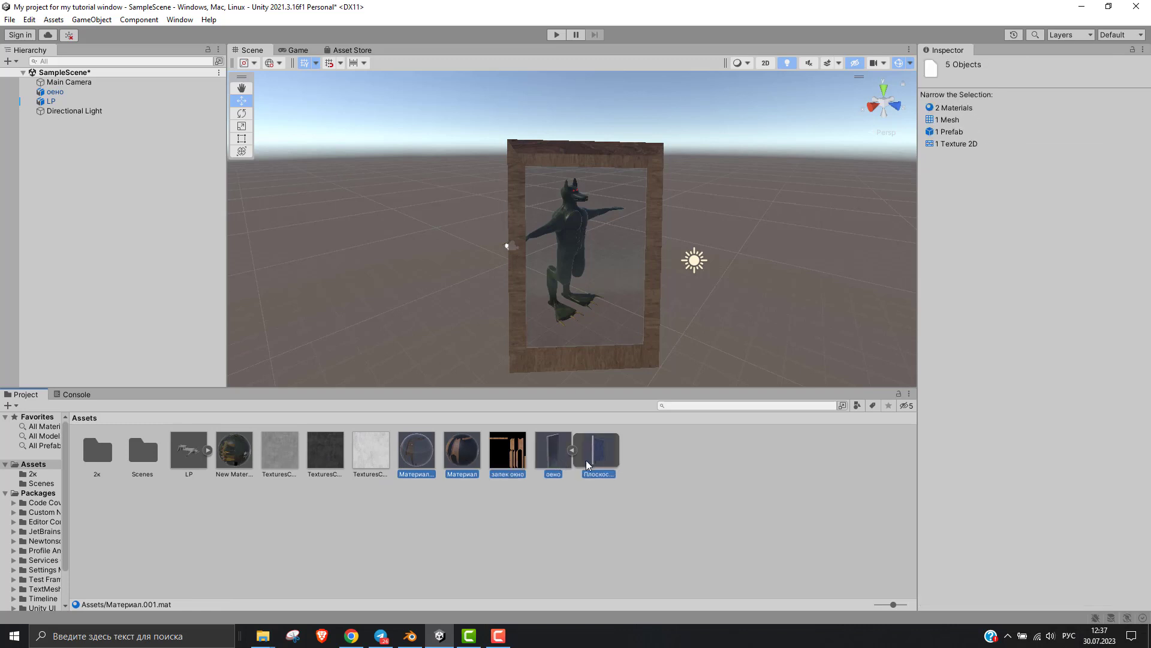
pyautogui.keyDown('ctrl'); pyautogui.click(599, 459); pyautogui.keyUp('ctrl')
pyautogui.press('Delete')
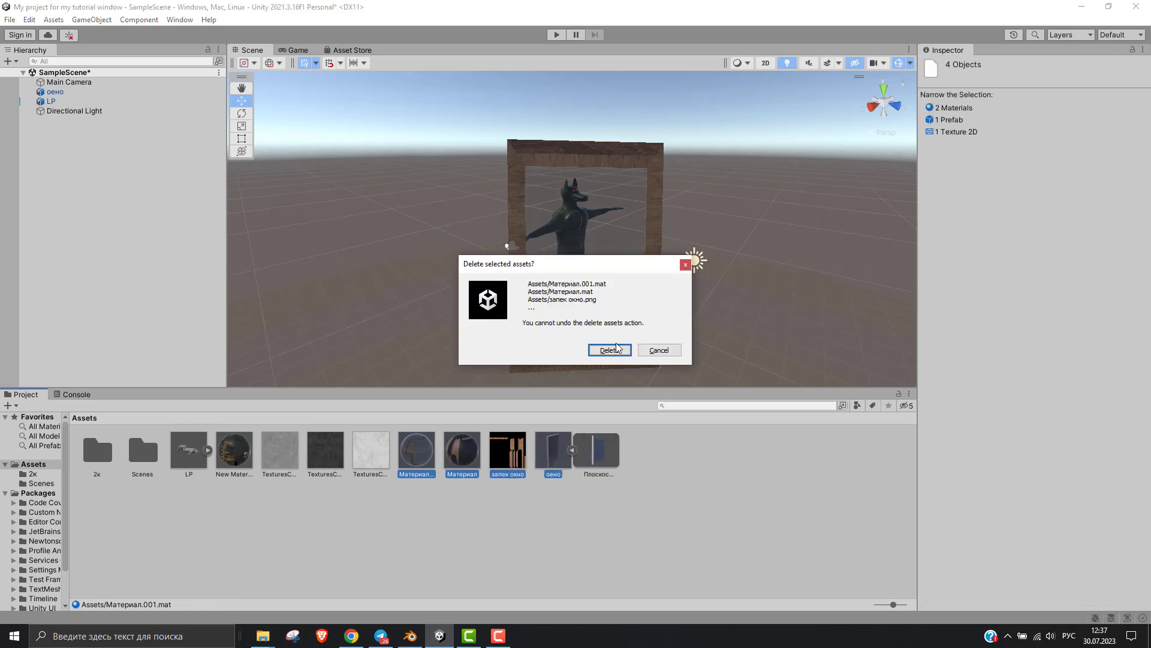
pyautogui.click(610, 350)
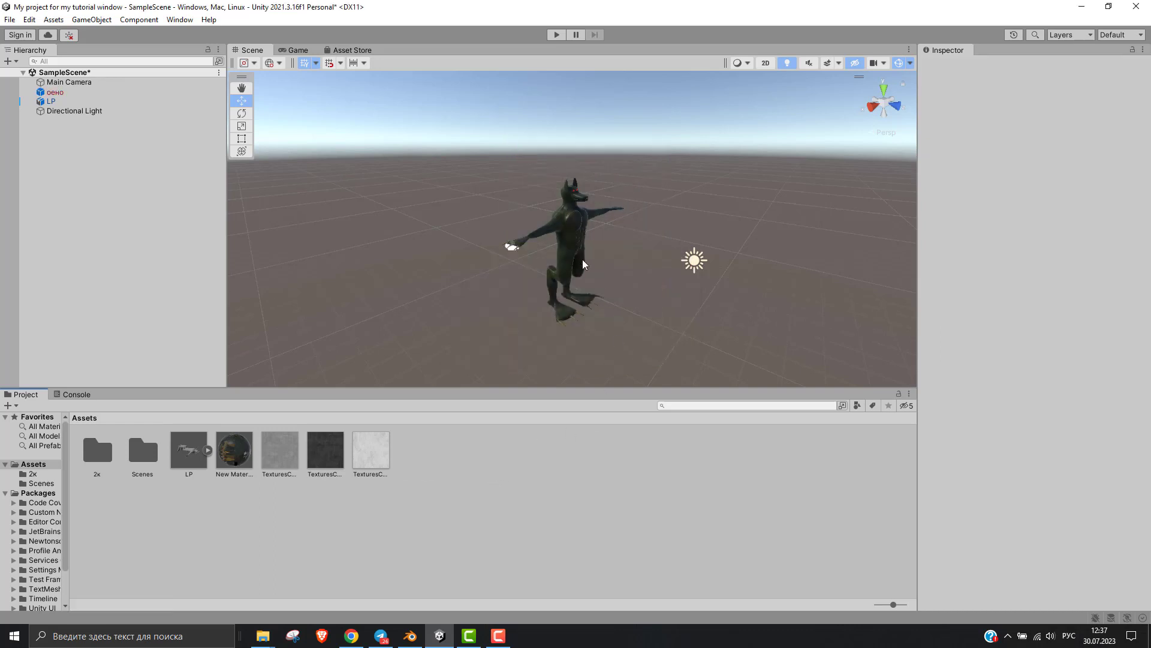
pyautogui.scroll(3, 620, 242)
pyautogui.scroll(1, 620, 242)
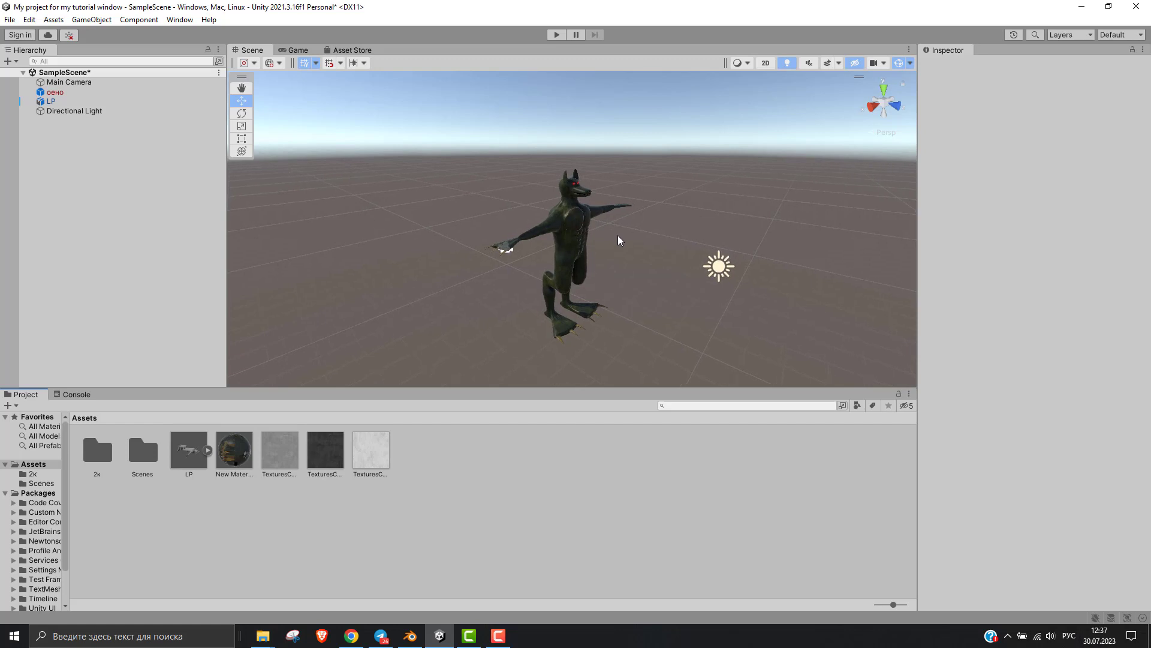
pyautogui.scroll(-1, 468, 237)
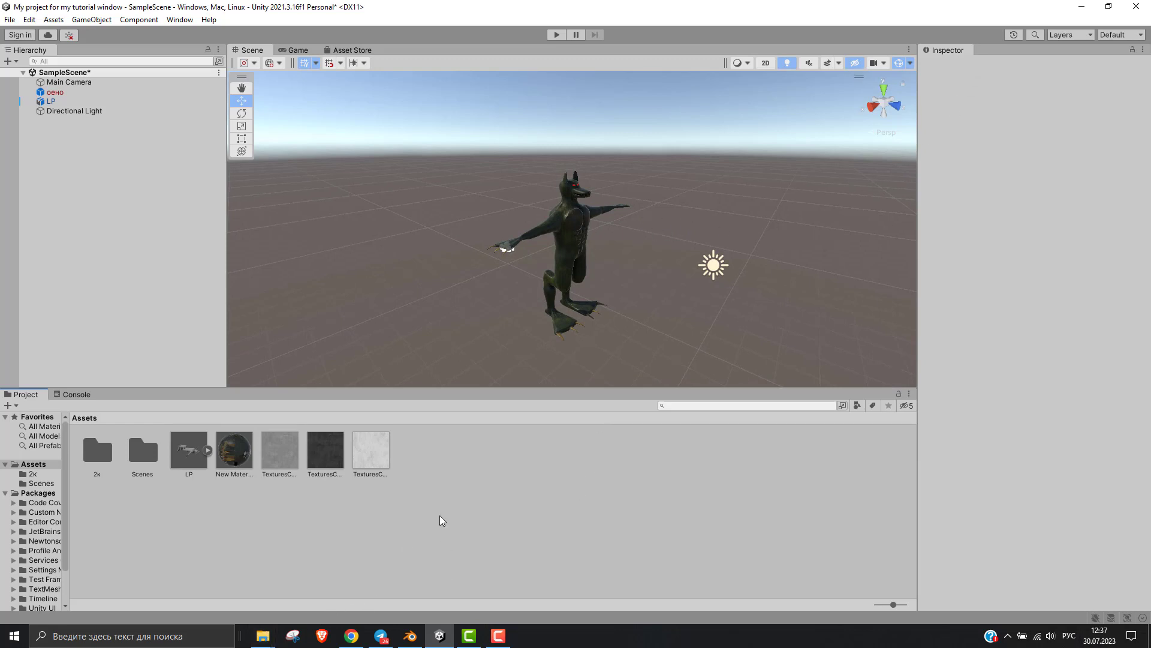
# - In Explorer's окно > v1 folder, rename the запек окно texture to стекло
pyautogui.click(264, 639)
pyautogui.click(201, 579)
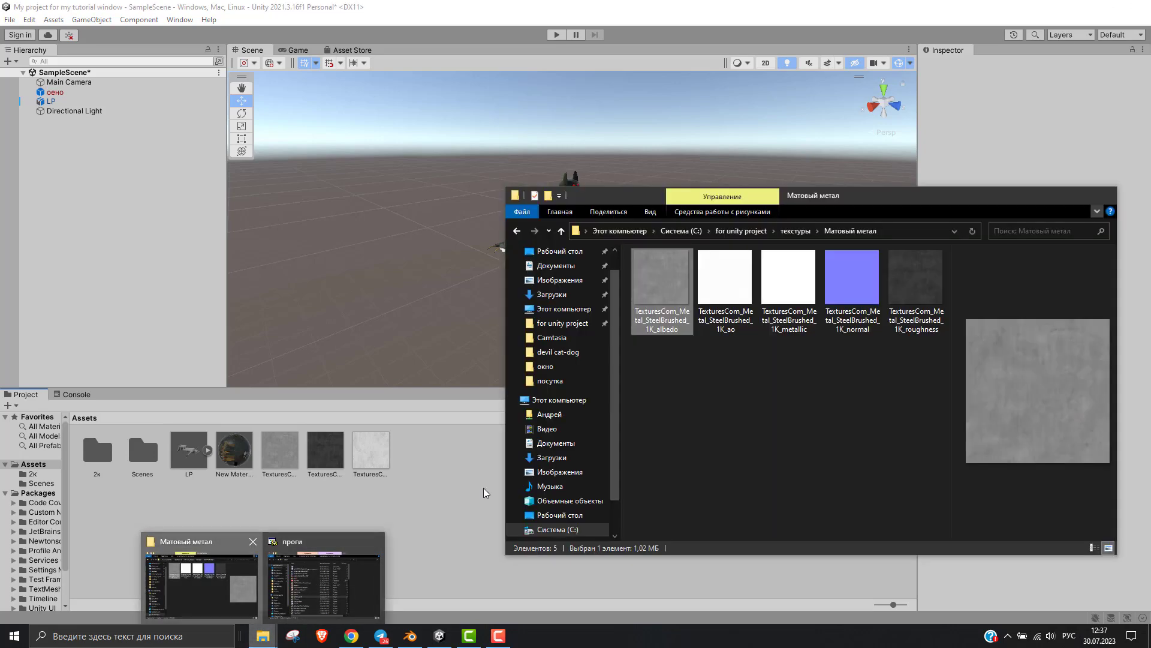
pyautogui.click(545, 365)
pyautogui.click(682, 267)
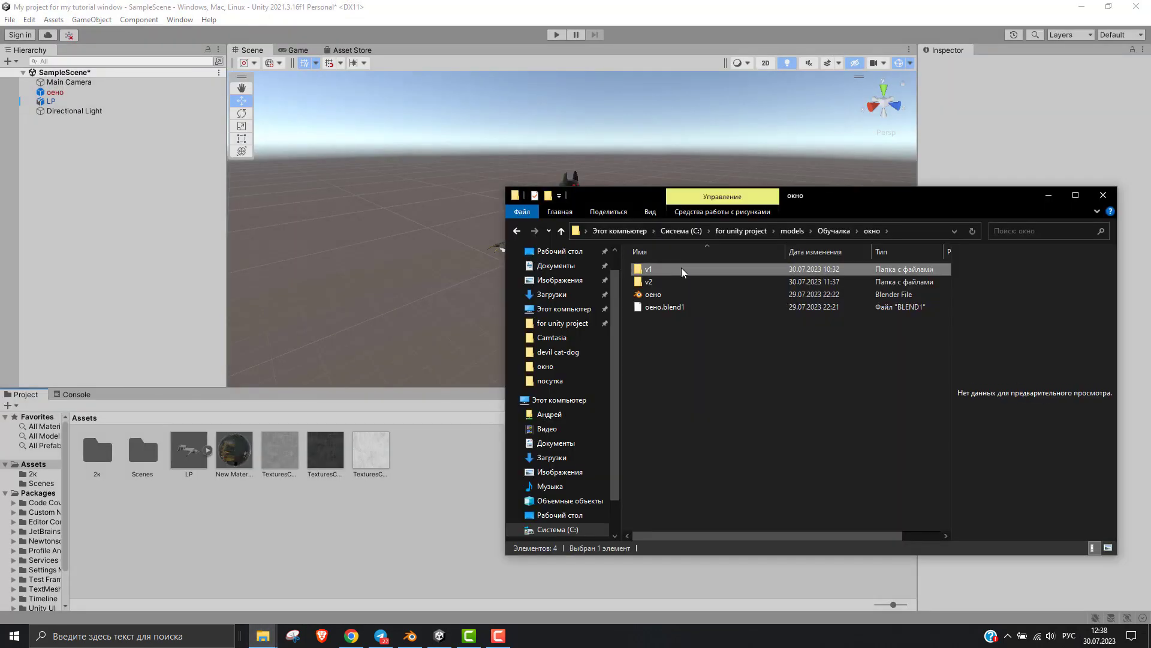
pyautogui.doubleClick(670, 269)
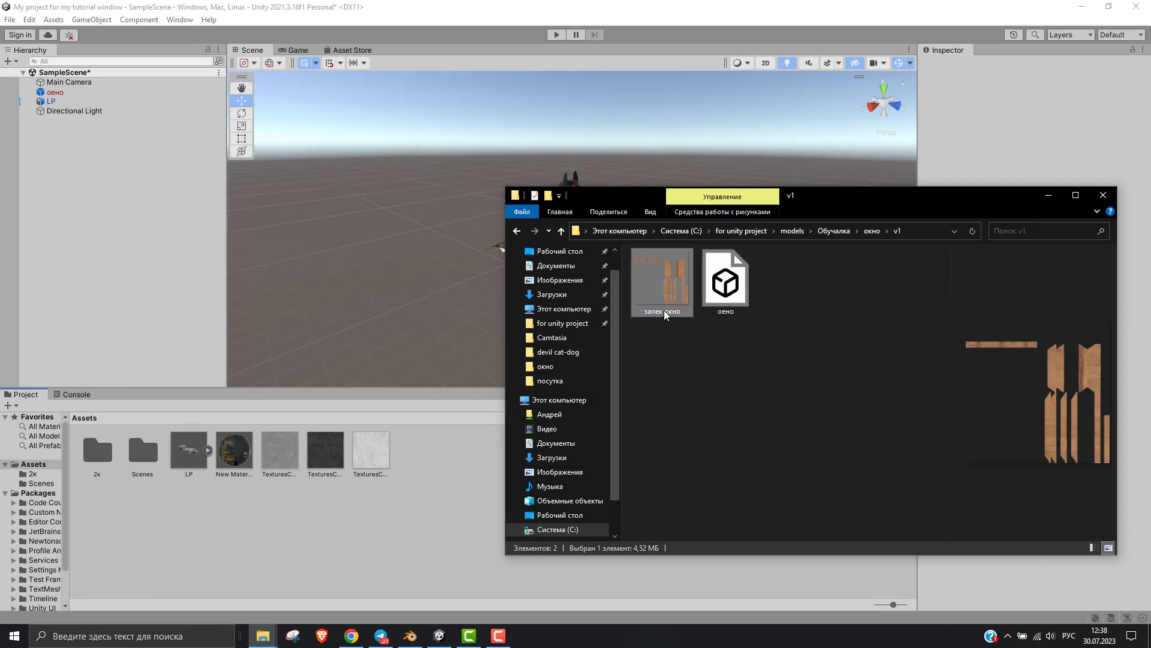
pyautogui.click(667, 311)
pyautogui.write('стекло')
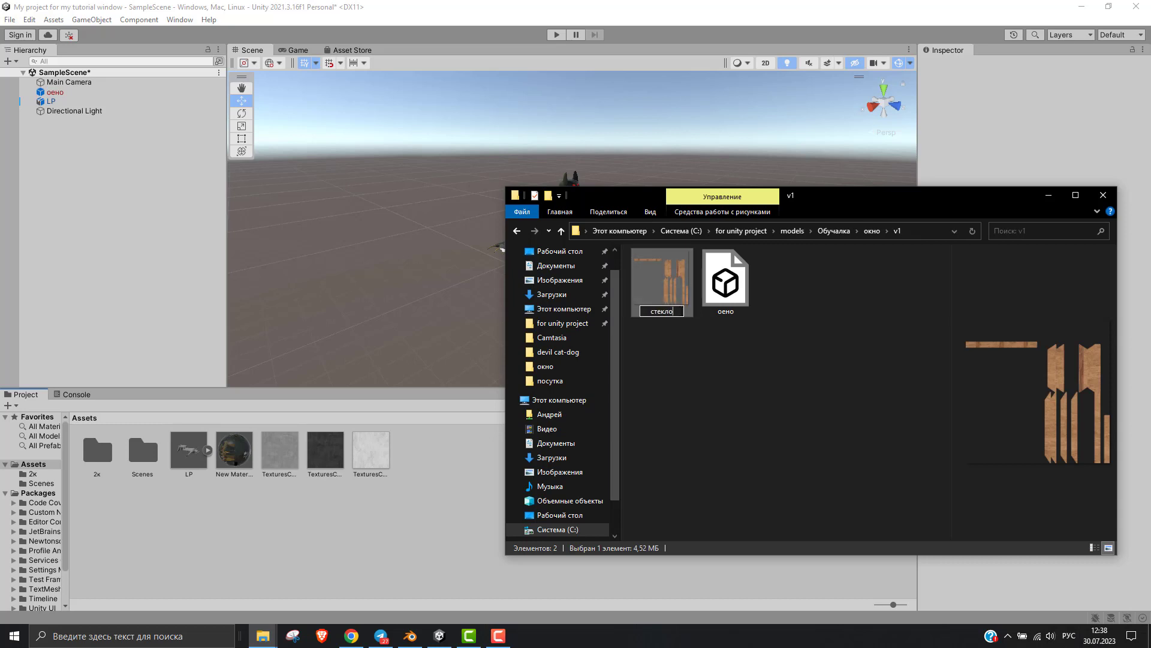
pyautogui.press('Return')
# - Preview the cntrkj and запек окно images in the v2 folder, then return to v1
pyautogui.click(722, 378)
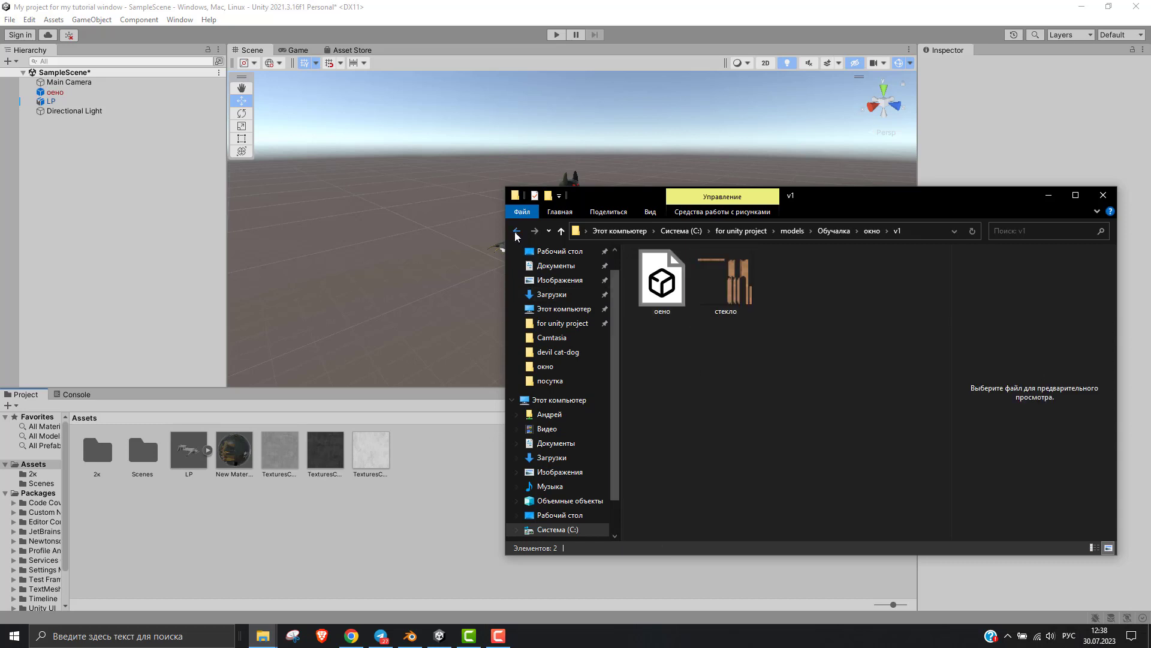
pyautogui.keyDown('ctrl'); pyautogui.scroll(-4, 700, 310); pyautogui.keyUp('ctrl')
pyautogui.doubleClick(670, 284)
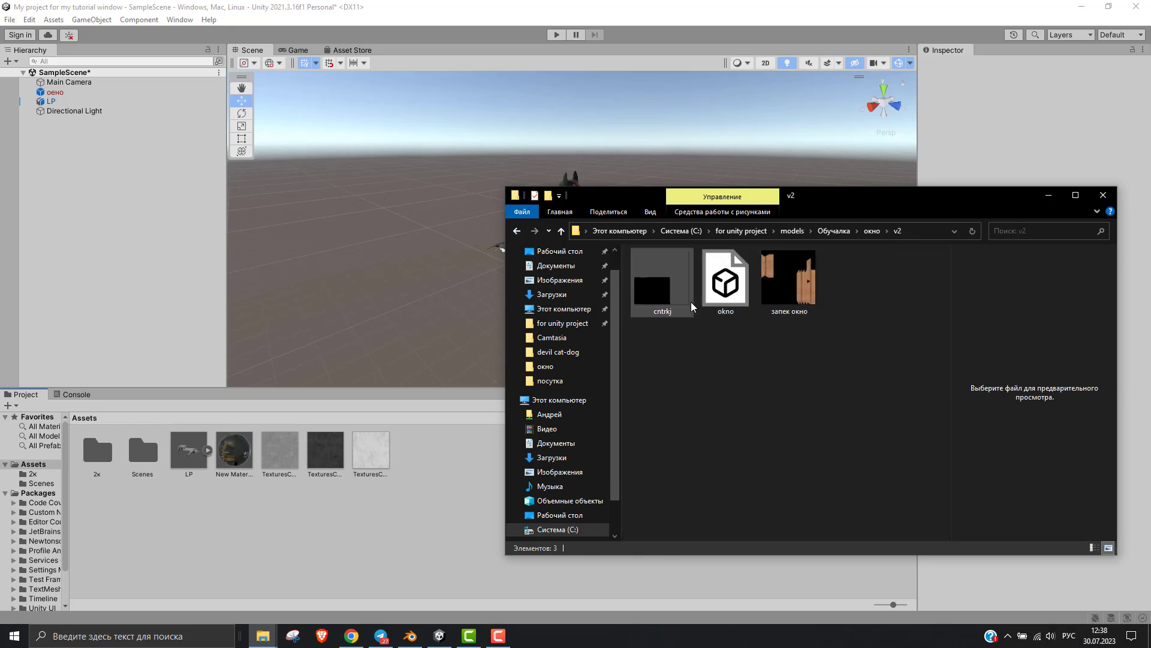
pyautogui.click(691, 301)
pyautogui.click(789, 294)
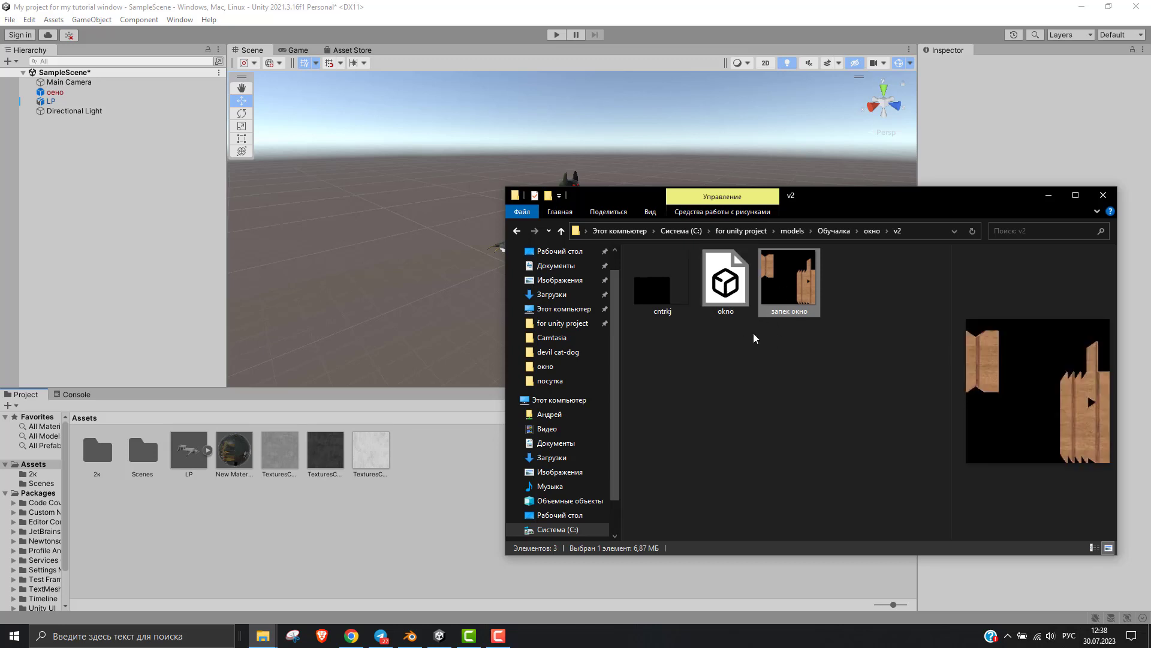
pyautogui.click(739, 383)
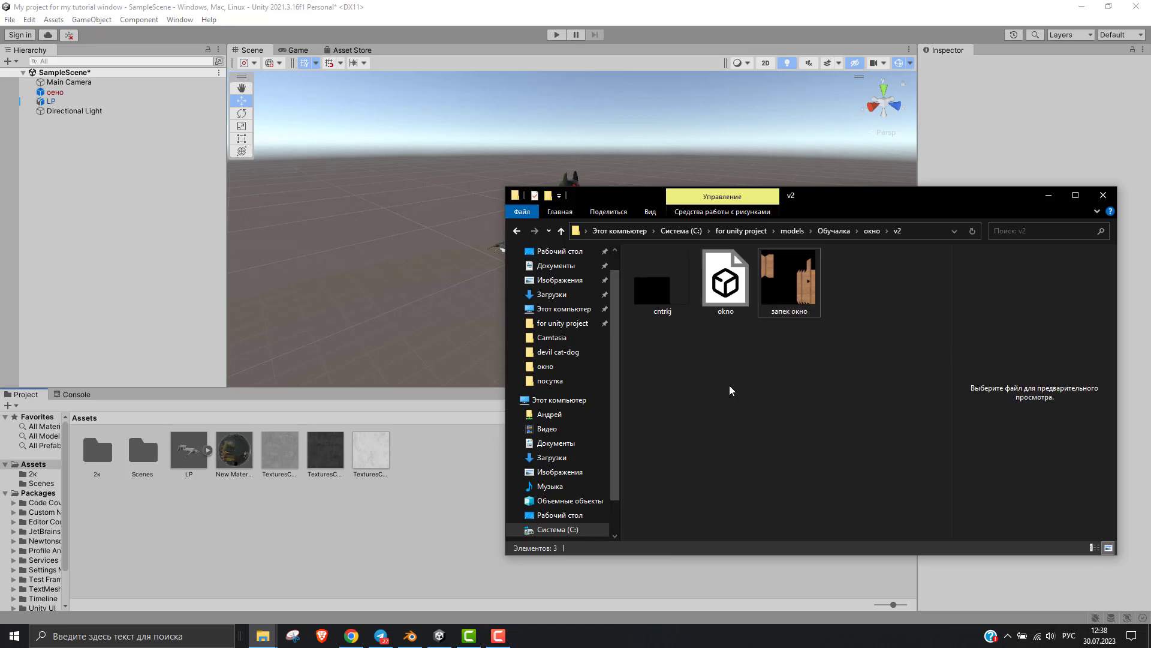
pyautogui.press('BackSpace')
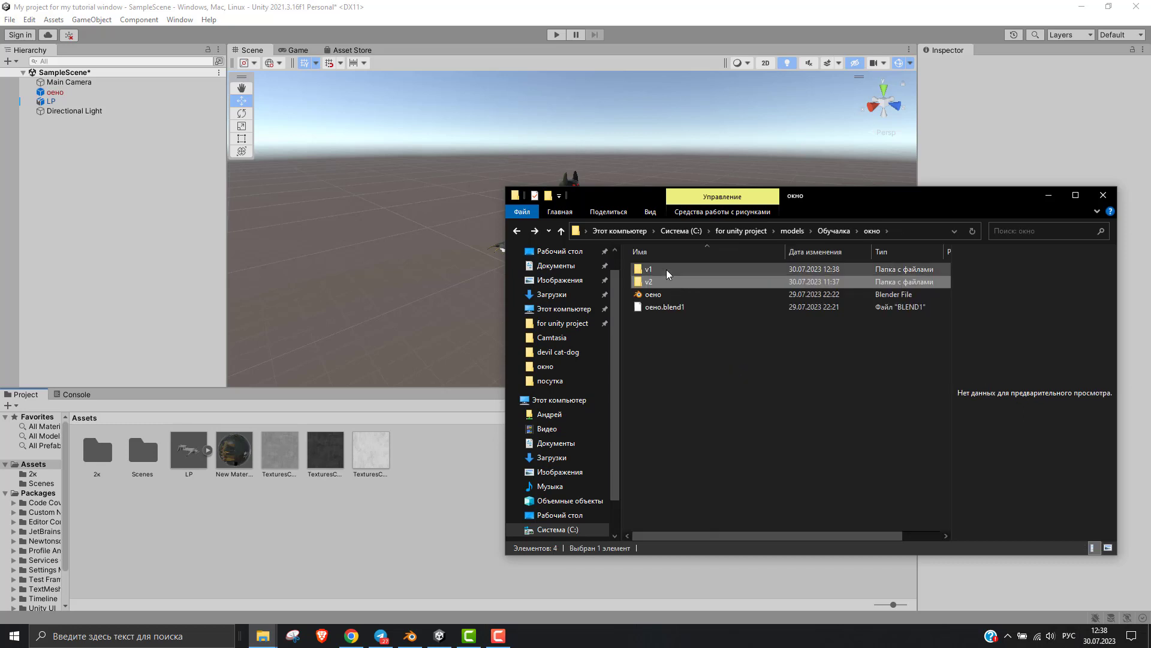
pyautogui.doubleClick(667, 269)
# - Import the v1 files into a new окно v1 folder and remove оено from the scene
pyautogui.moveTo(746, 349); pyautogui.dragTo(661, 290)
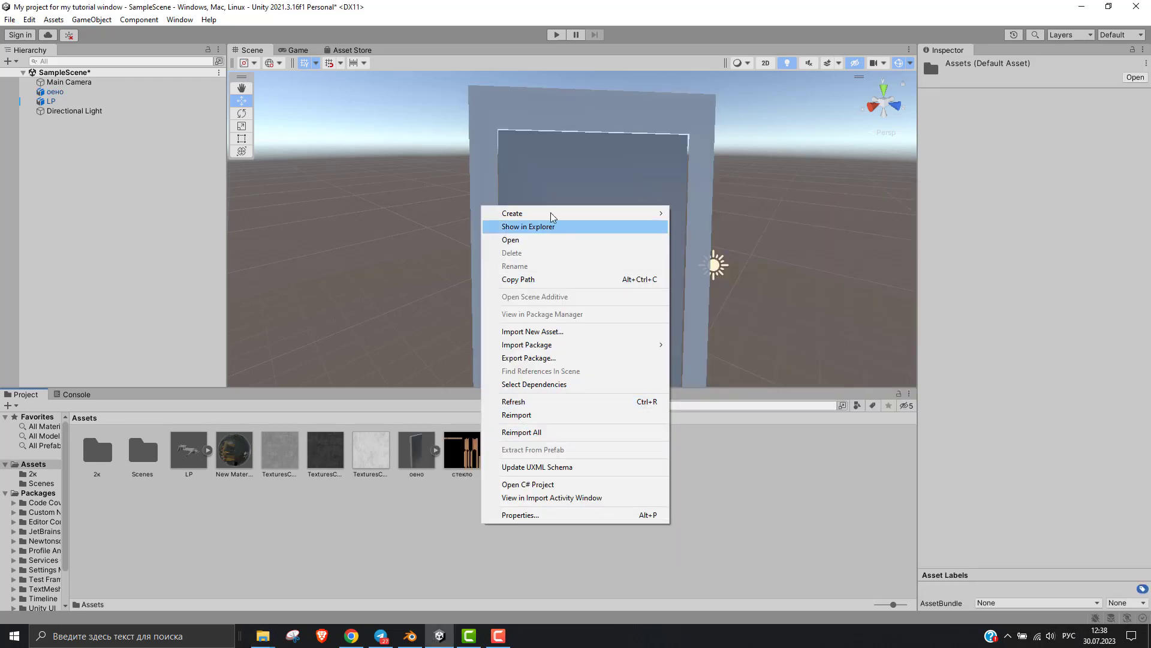
pyautogui.write('окно v1')
pyautogui.press('Return')
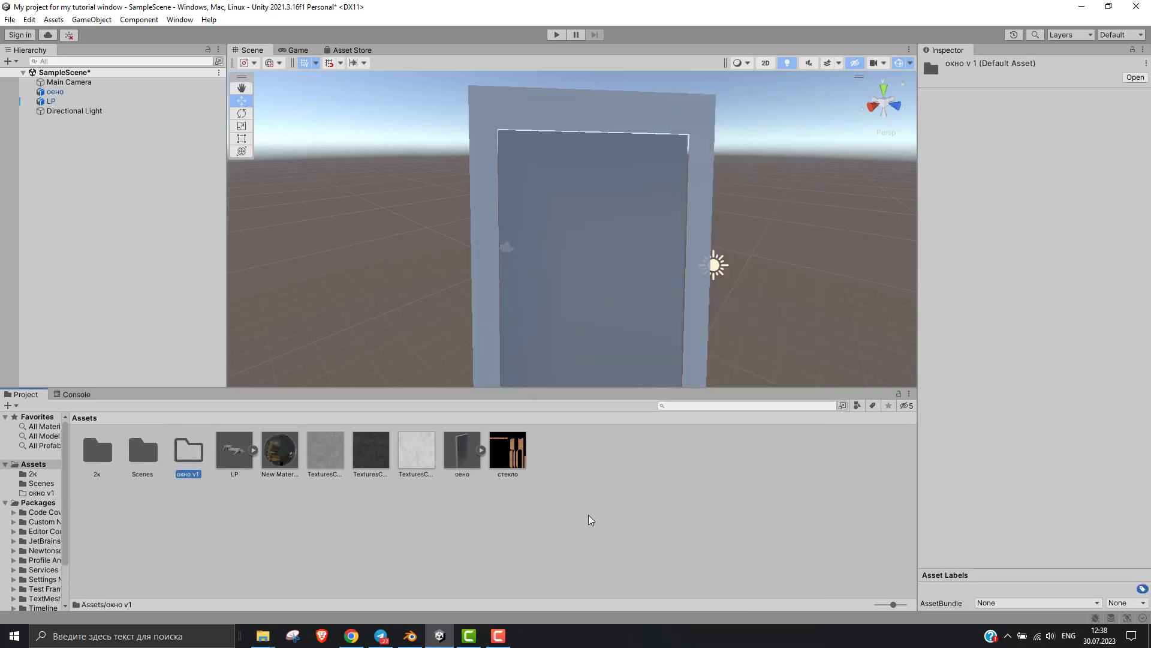
pyautogui.click(591, 519)
pyautogui.click(508, 462)
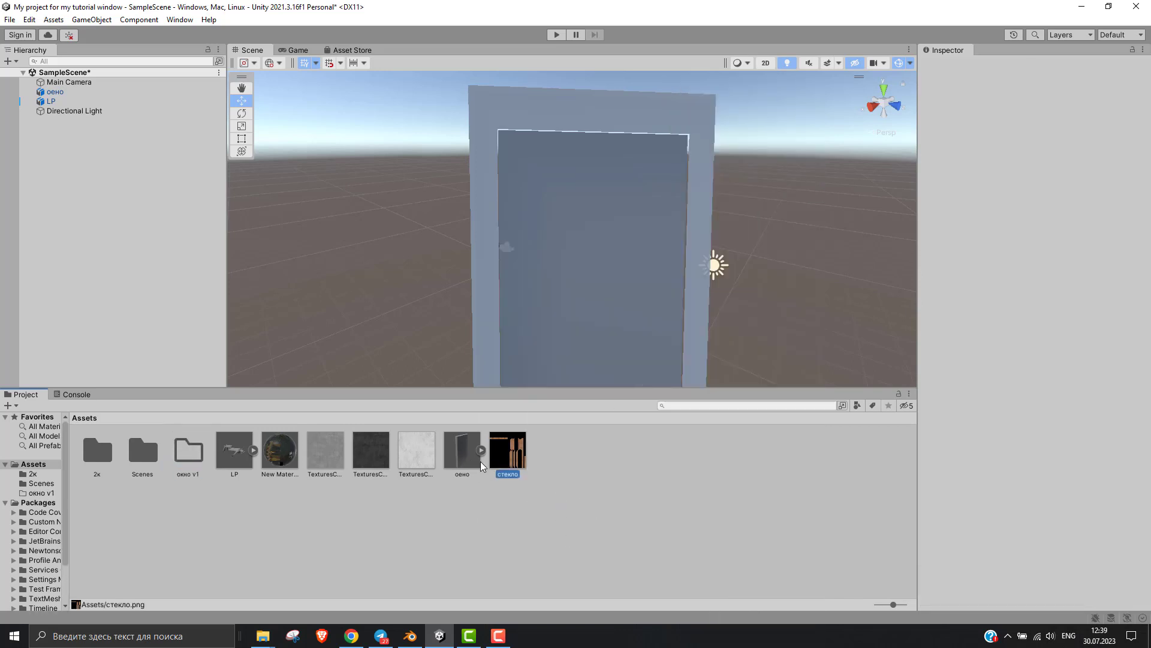
pyautogui.keyDown('ctrl'); pyautogui.click(463, 456); pyautogui.keyUp('ctrl')
pyautogui.moveTo(466, 465)
pyautogui.mouseDown()
pyautogui.moveTo(280, 471)
pyautogui.moveTo(190, 454)
pyautogui.mouseUp()
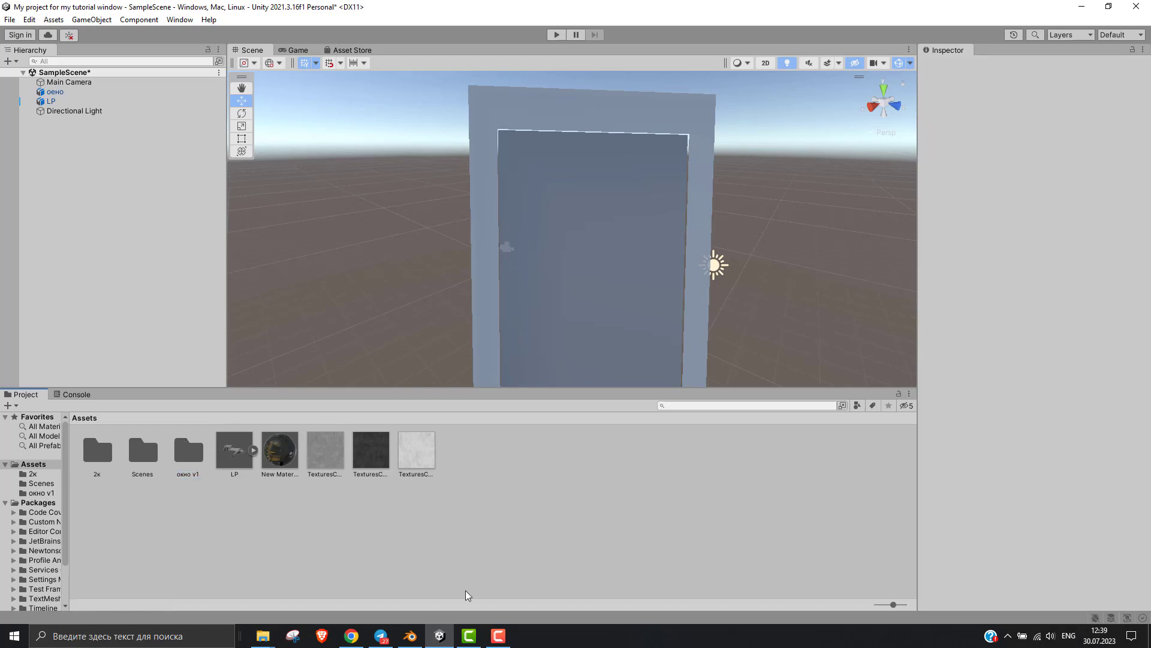
pyautogui.click(55, 92)
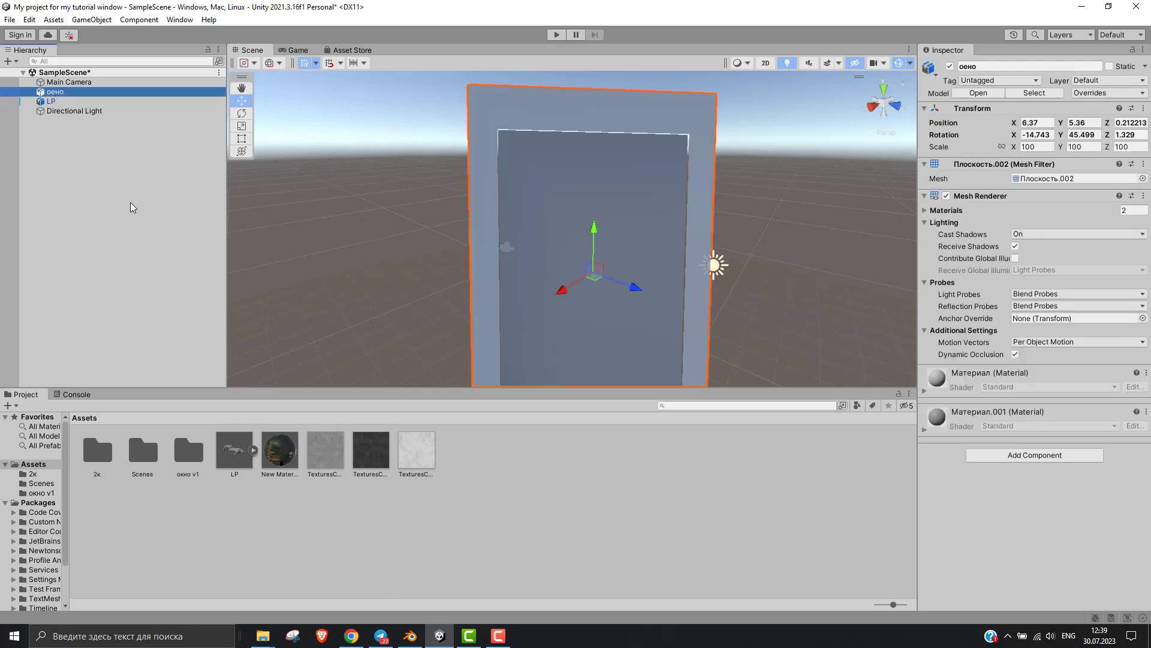
pyautogui.press('Delete')
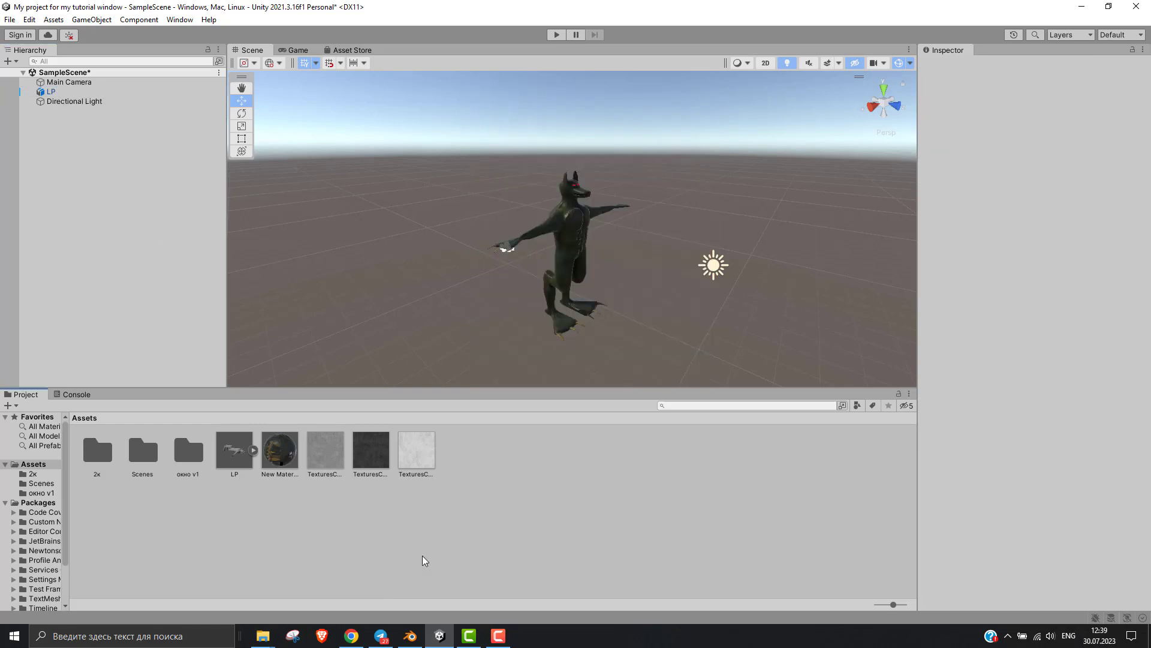
pyautogui.moveTo(263, 635)
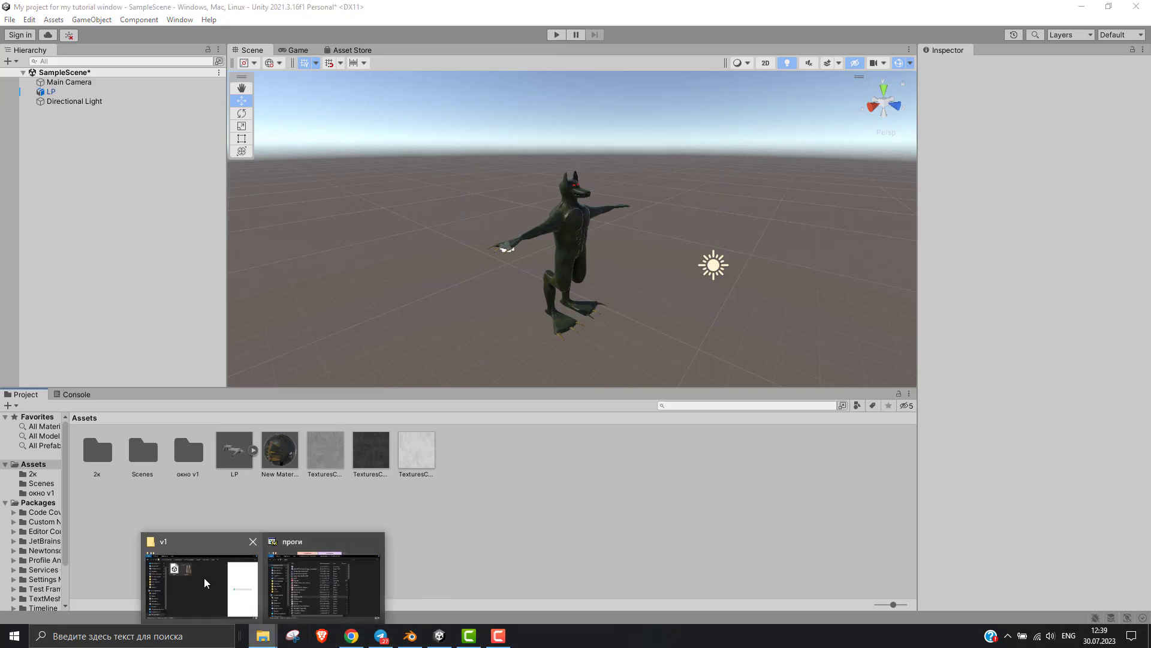
# - Import the v2 files and move okno and запек окно into an окно v2 folder
pyautogui.click(201, 582)
pyautogui.click(799, 476)
pyautogui.press('BackSpace')
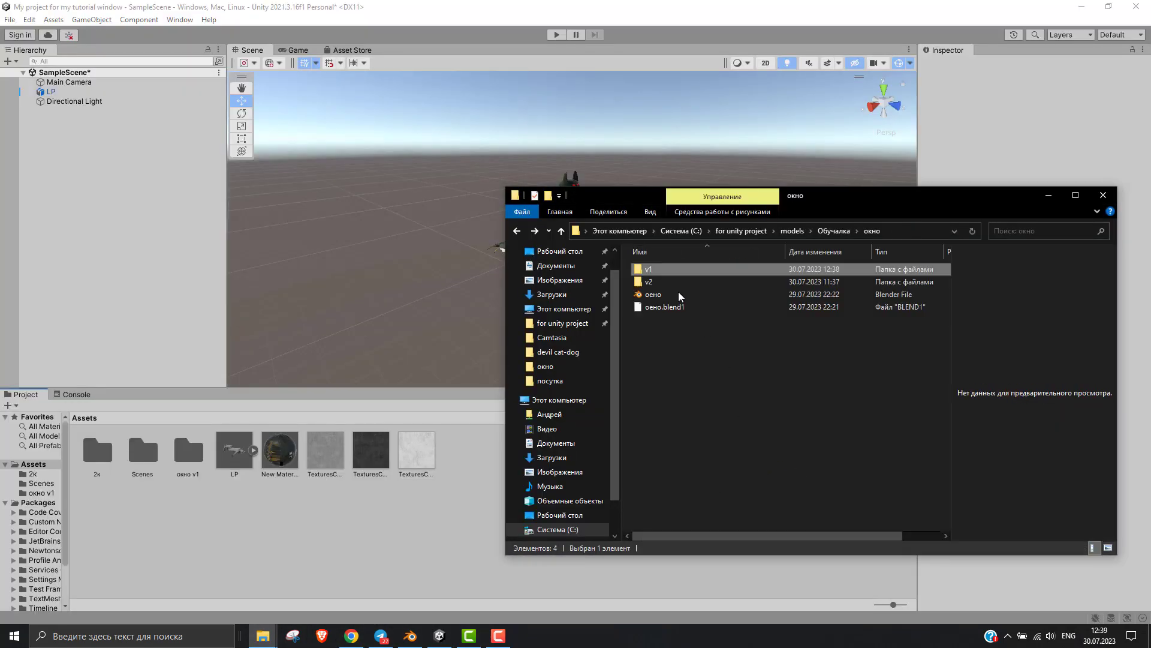
pyautogui.doubleClick(654, 282)
pyautogui.moveTo(737, 287); pyautogui.dragTo(571, 465)
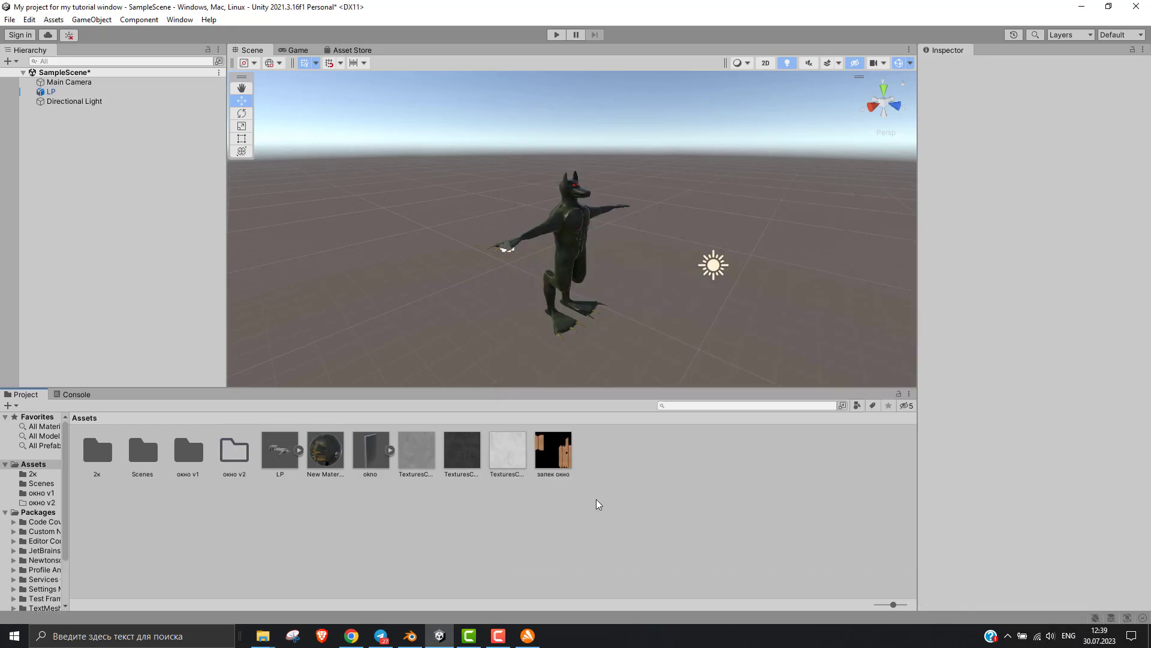
pyautogui.click(570, 463)
pyautogui.keyDown('ctrl'); pyautogui.click(370, 461); pyautogui.keyUp('ctrl')
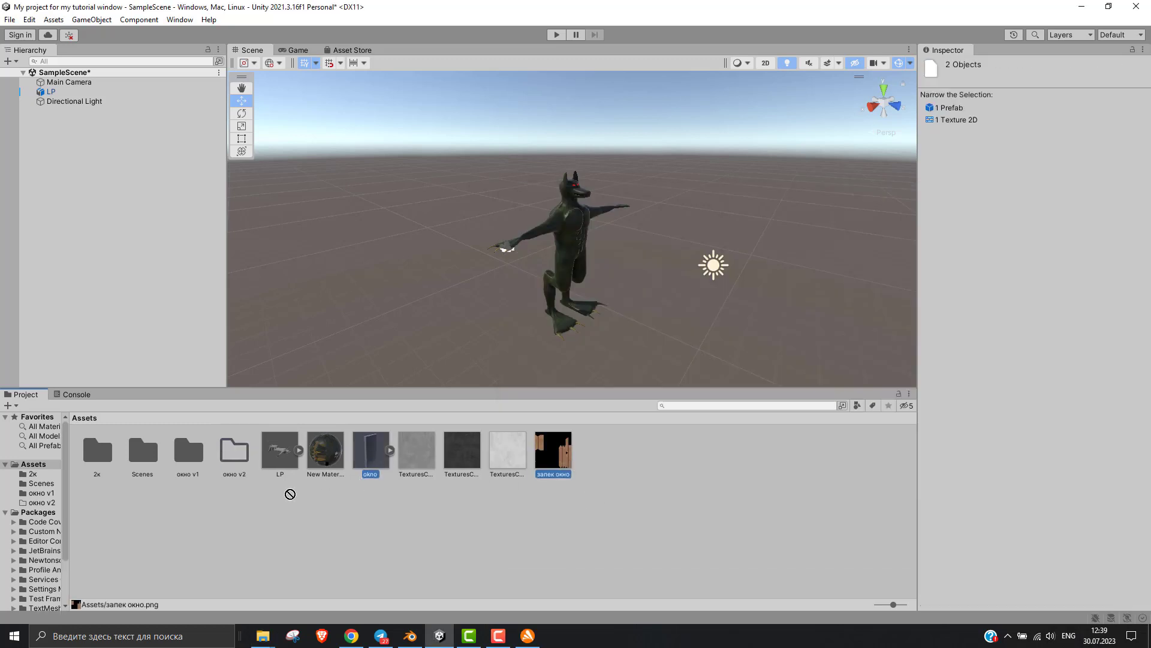
pyautogui.keyDown('ctrl'); pyautogui.click(224, 459); pyautogui.keyUp('ctrl')
pyautogui.moveTo(224, 459); pyautogui.dragTo(227, 456)
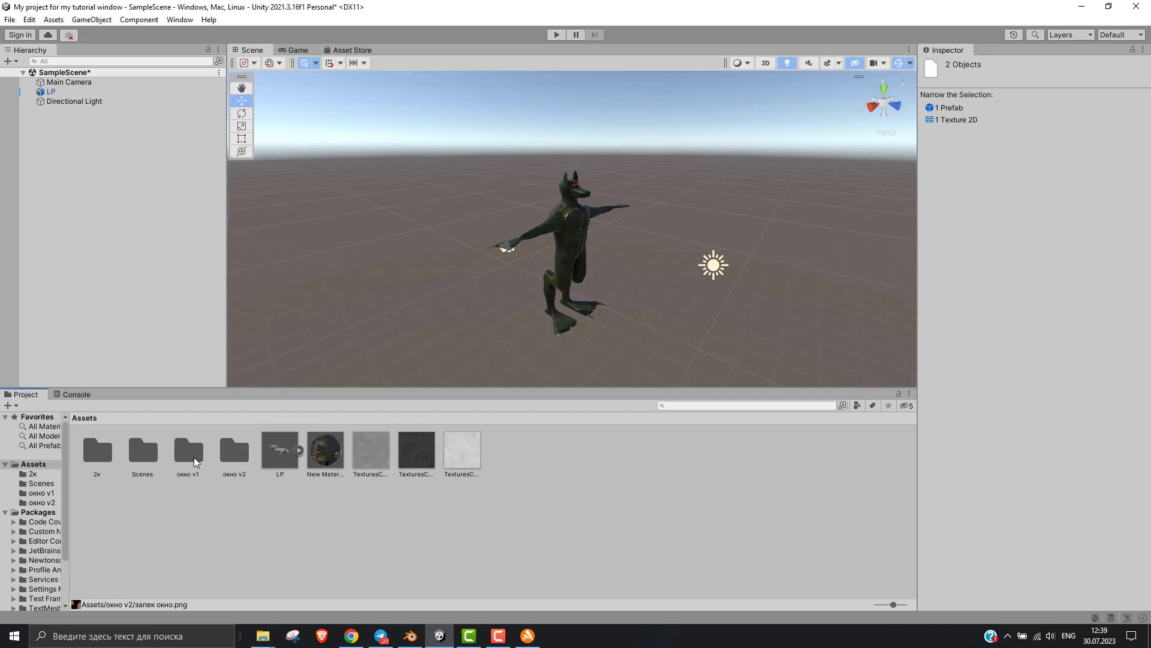
# - Compare the Материал and Материал.001 materials inside оено in the окно v1 folder
pyautogui.doubleClick(193, 462)
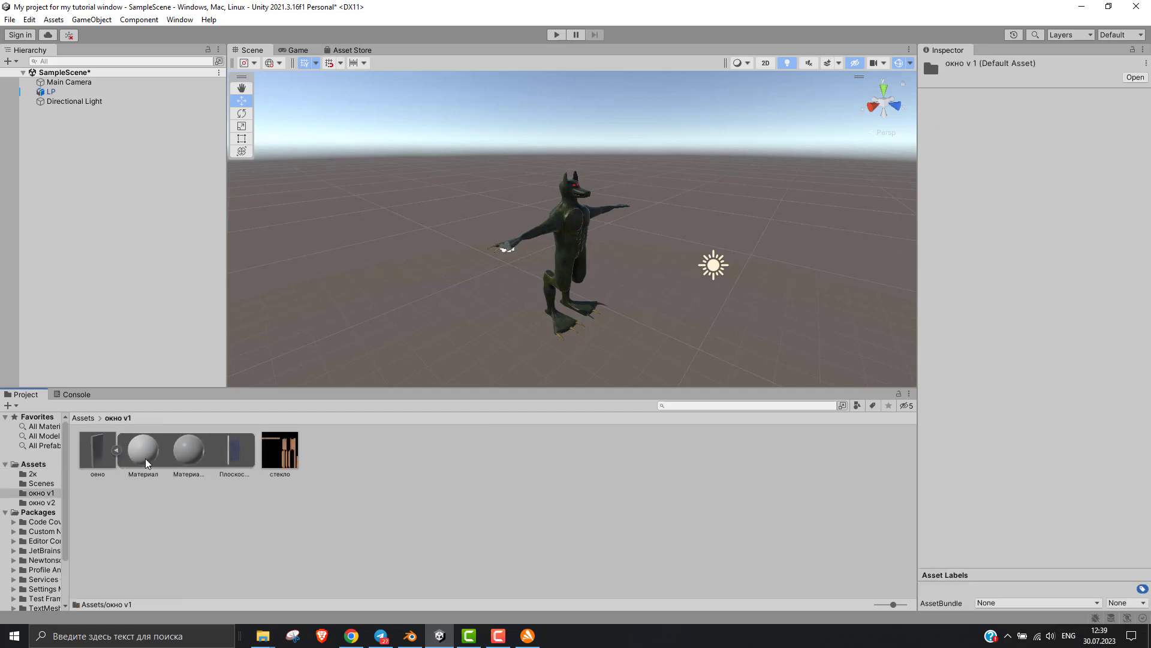
pyautogui.click(189, 452)
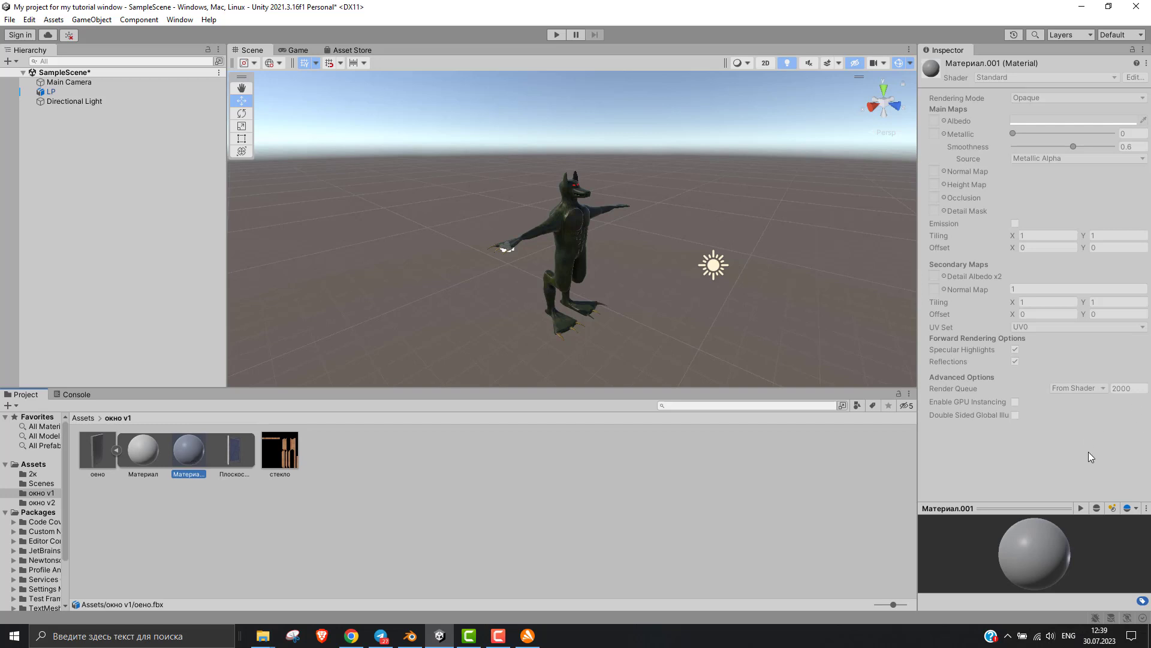
pyautogui.click(146, 456)
pyautogui.click(185, 456)
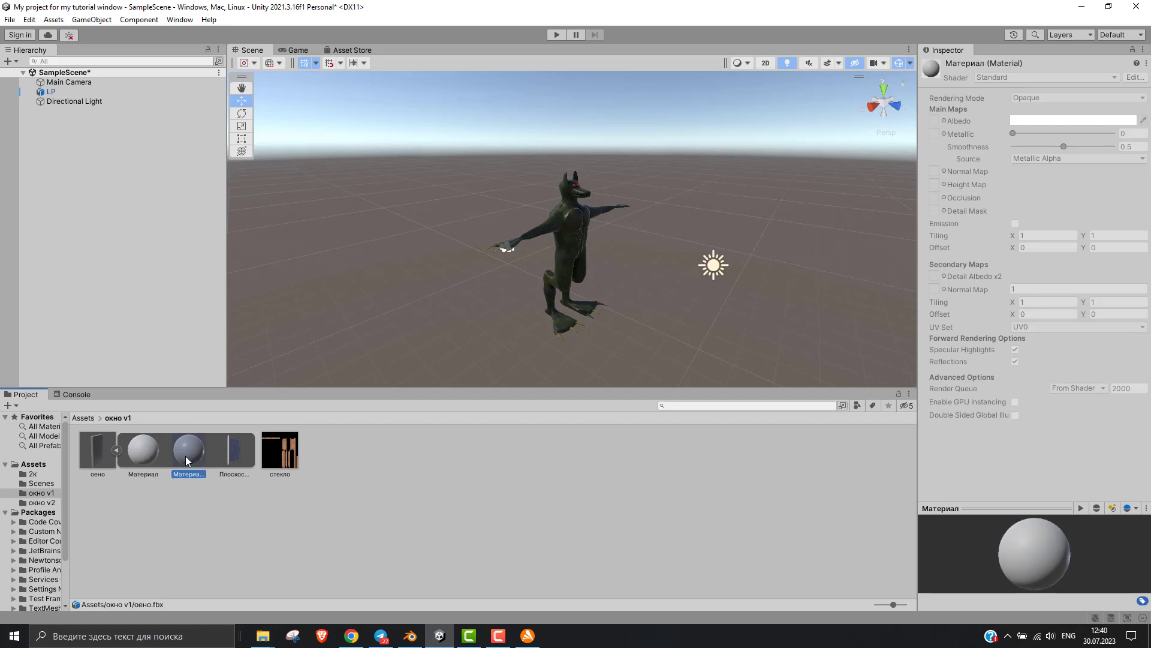
pyautogui.click(181, 455)
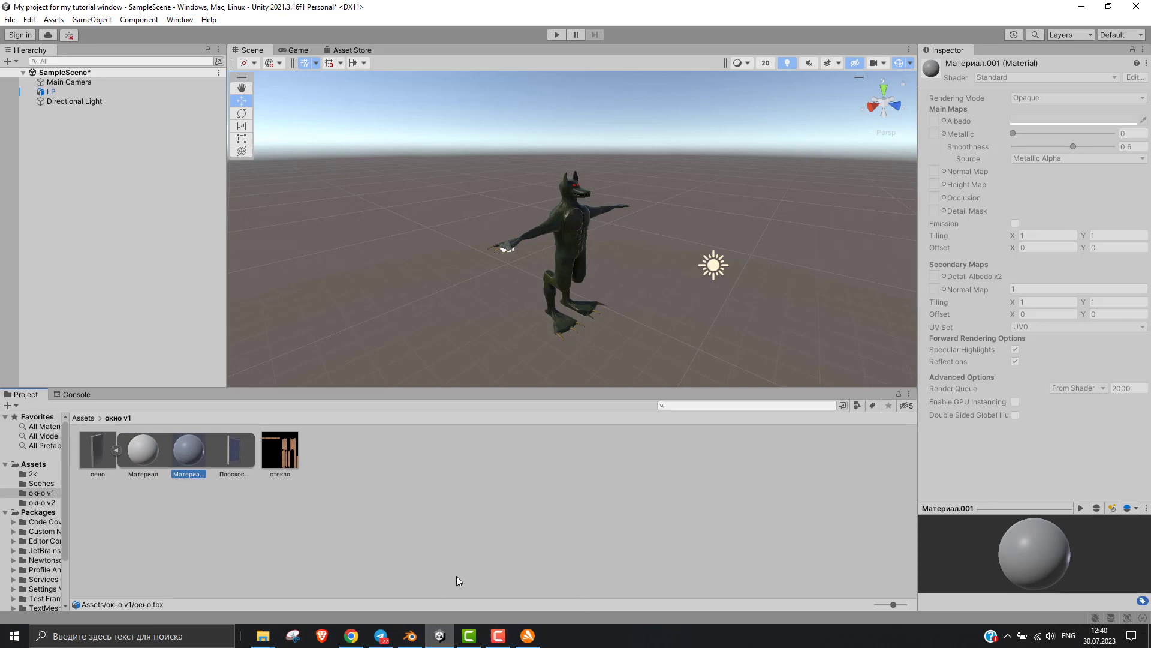
pyautogui.click(410, 635)
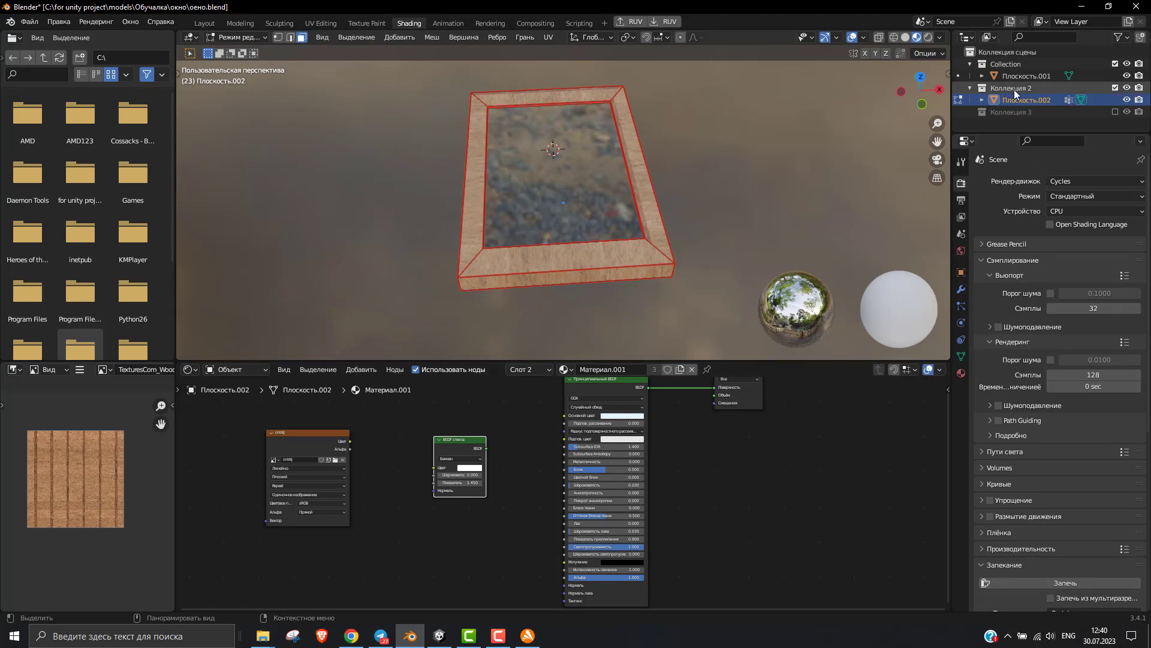
# - Exclude Коллекция 2 from the scene and start an FBX export of the window
pyautogui.click(1116, 88)
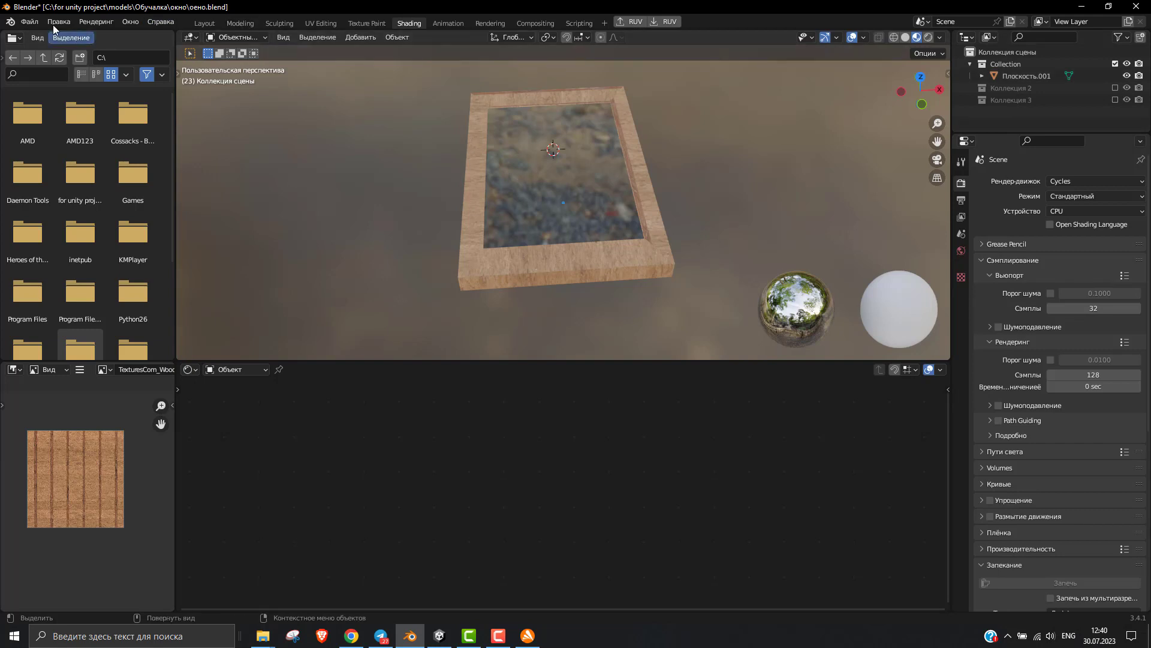
pyautogui.click(29, 21)
pyautogui.moveTo(61, 195)
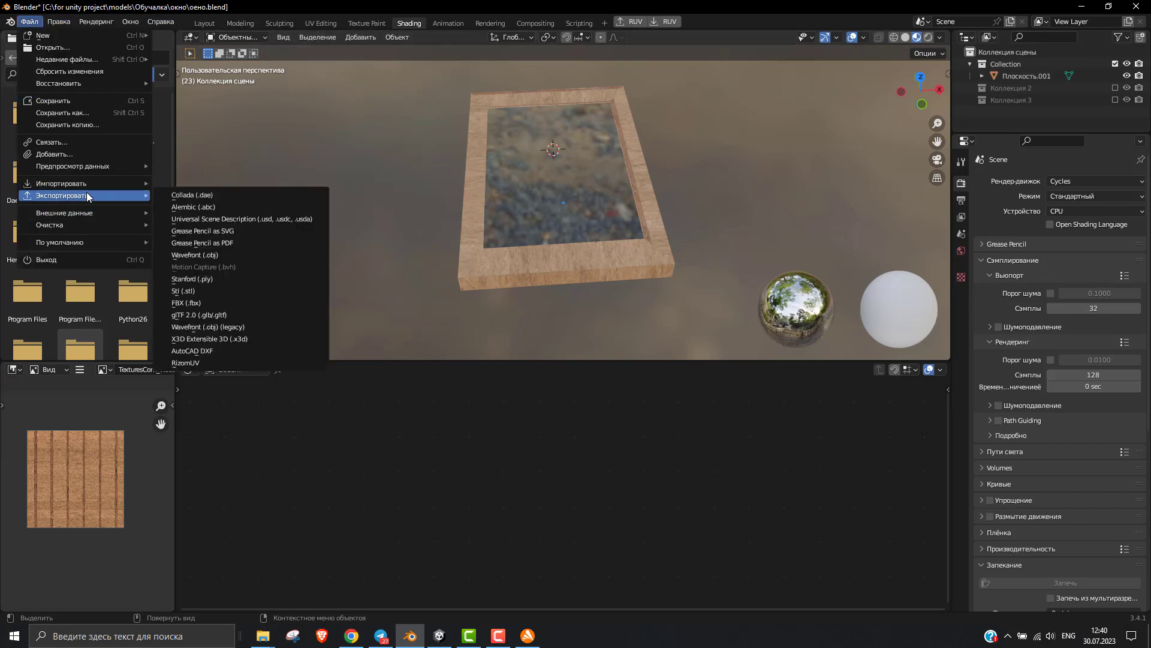
pyautogui.click(207, 303)
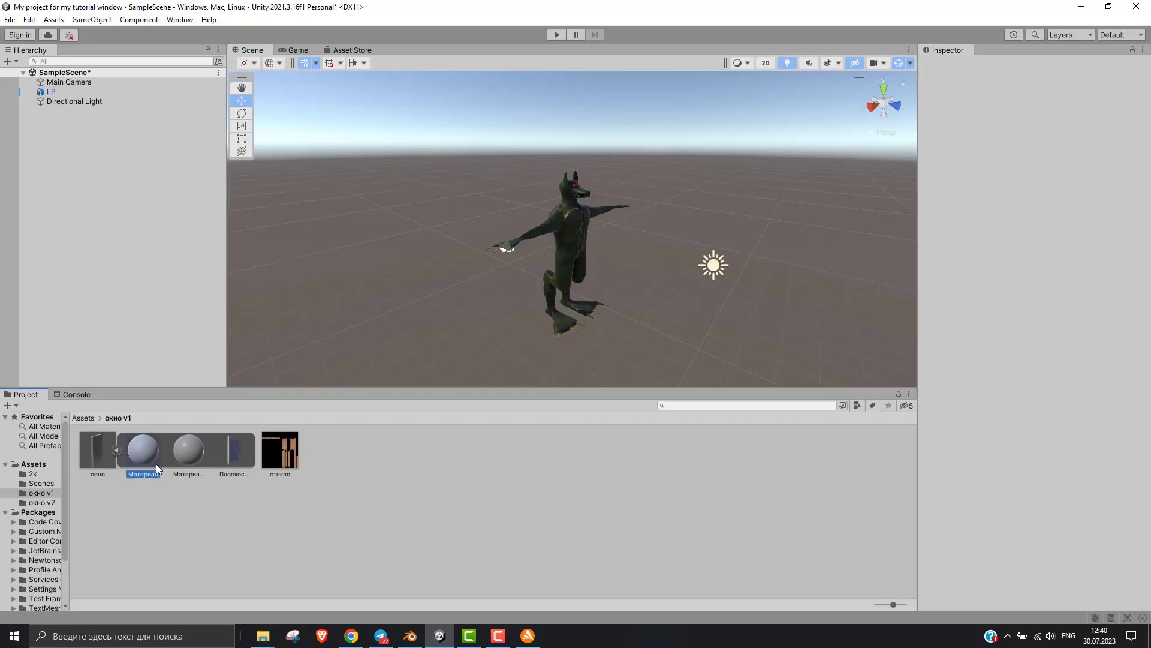
# - Review оено's Материал and Материал.001 materials and its Плоскость.002 mesh
pyautogui.click(157, 461)
pyautogui.click(207, 459)
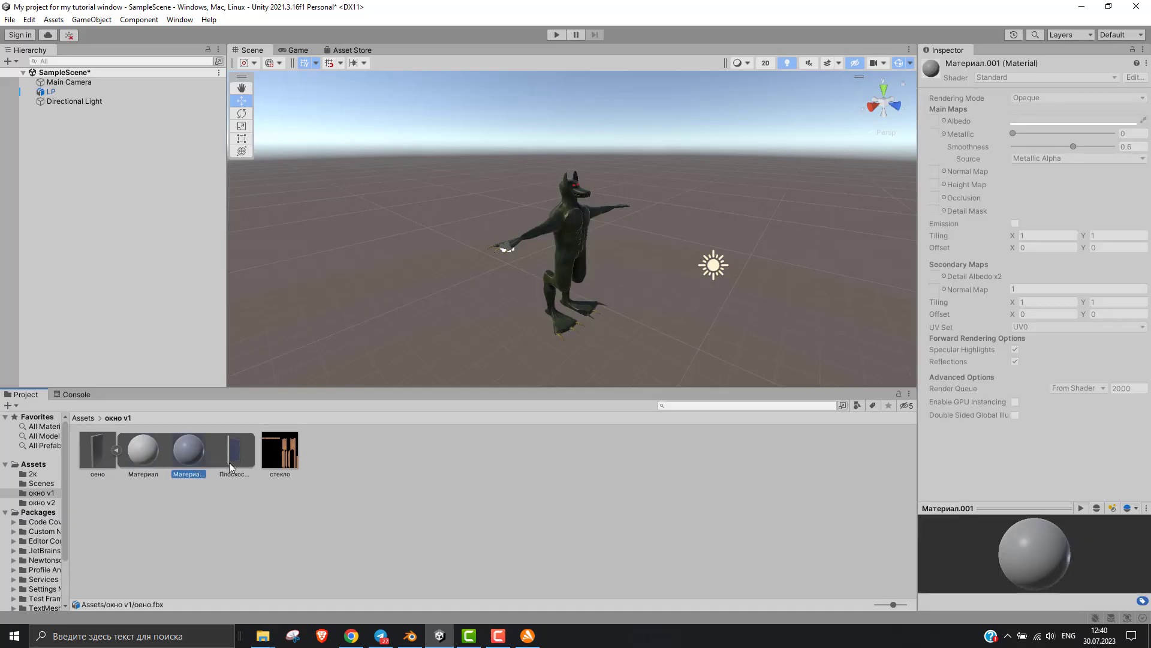
pyautogui.click(226, 459)
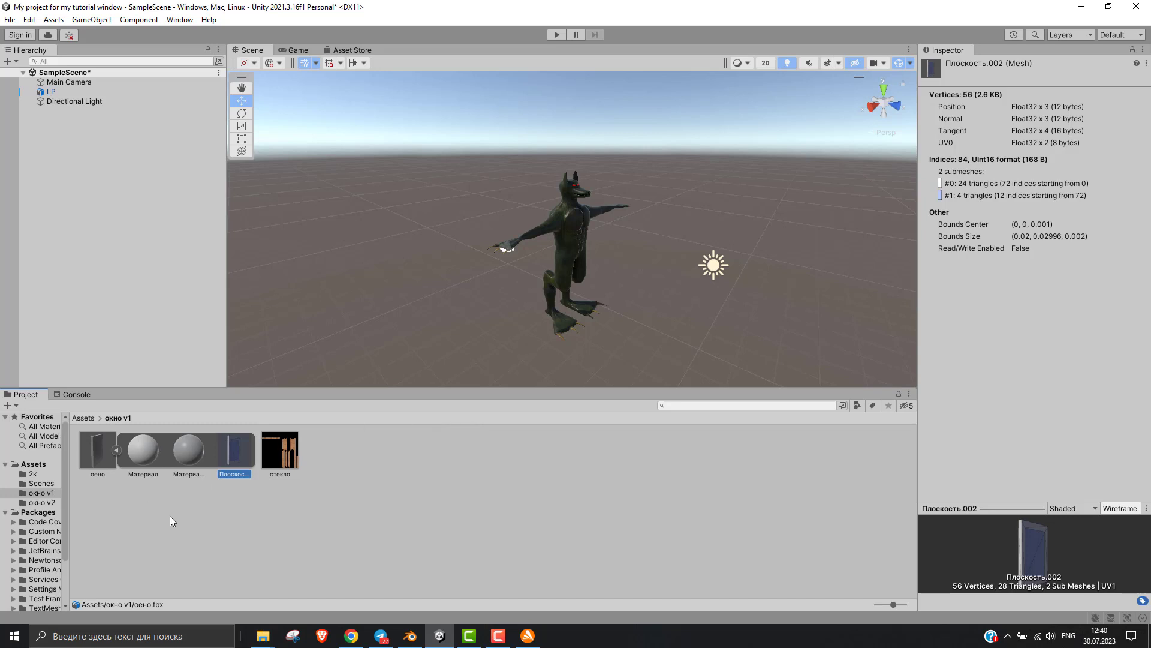
pyautogui.click(140, 451)
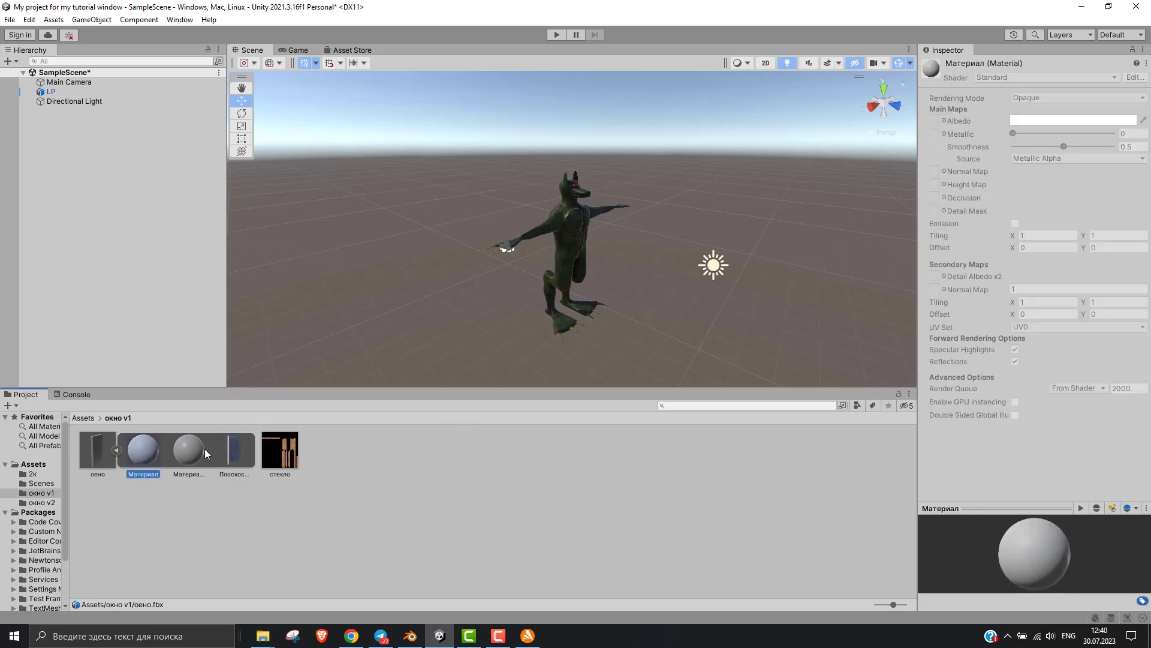
pyautogui.click(204, 449)
pyautogui.click(132, 453)
# - Extract Материал and Материал.001 into the окно v1 folder, then drag оено into the scene
pyautogui.rightClick(135, 454)
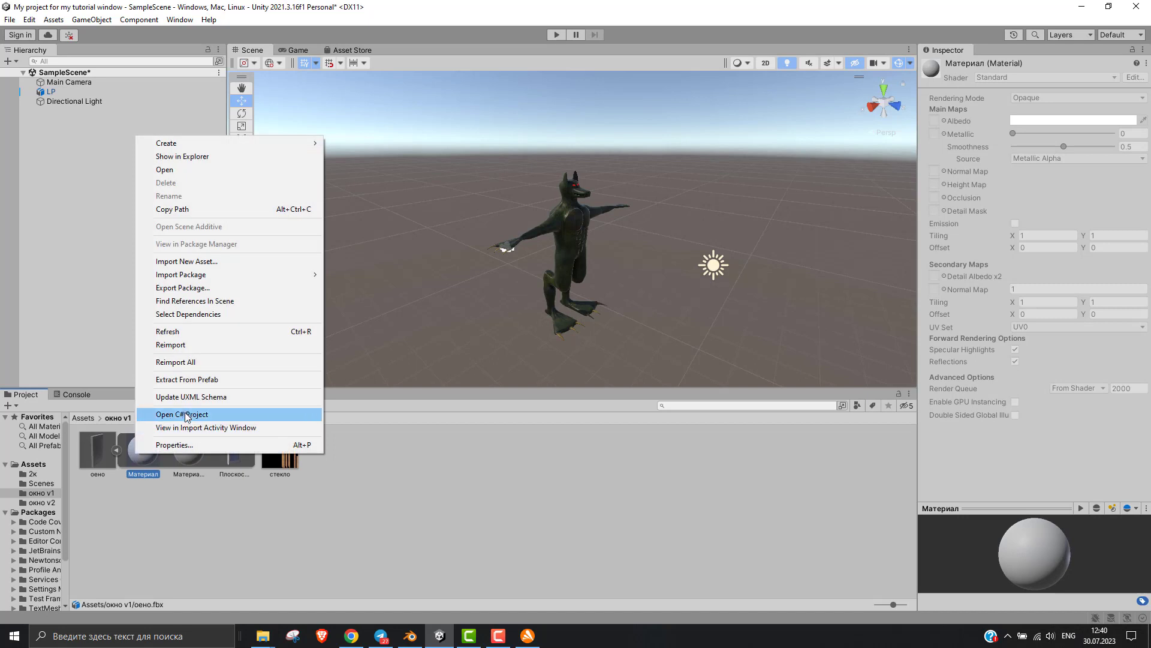
pyautogui.click(193, 383)
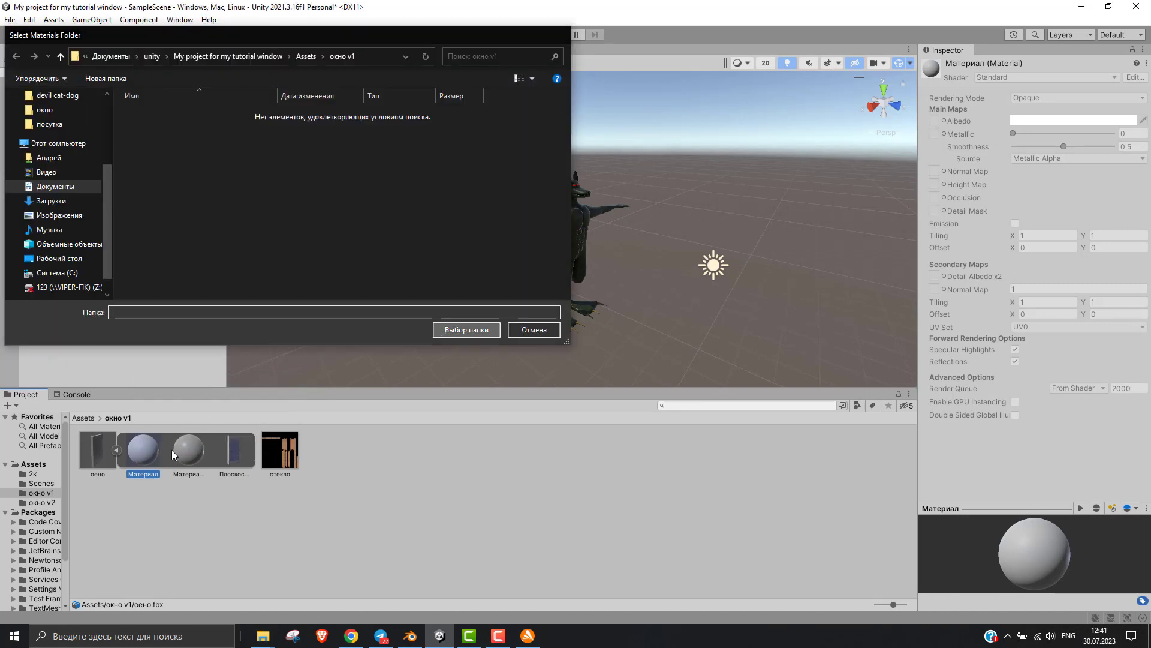
pyautogui.press('Return')
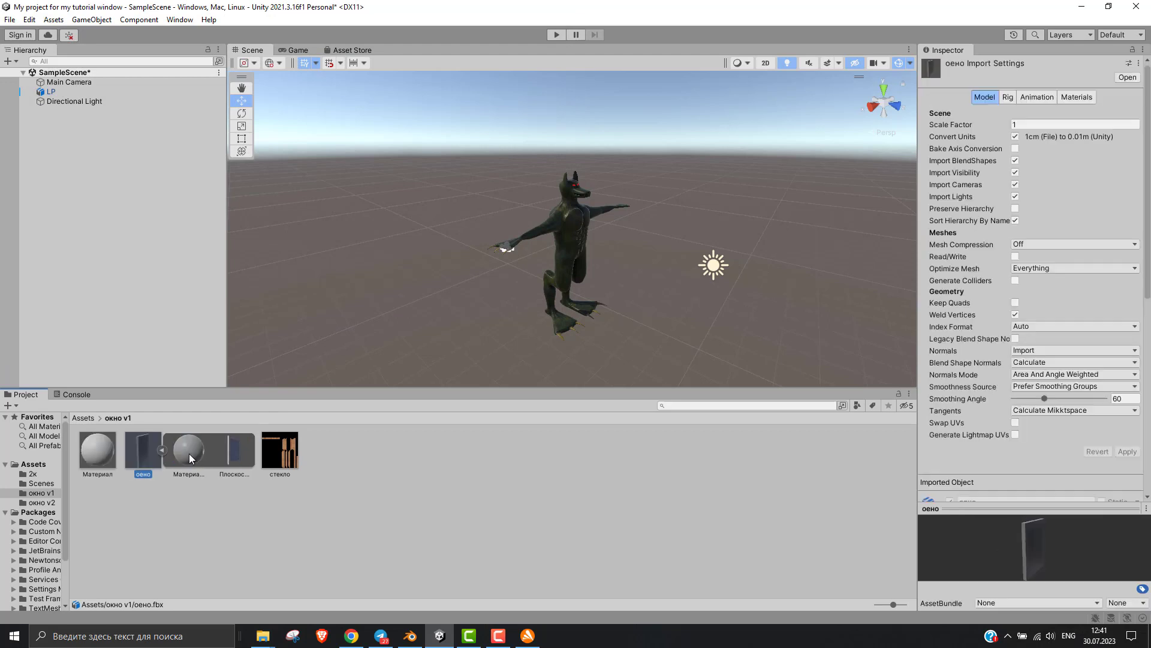
pyautogui.rightClick(188, 453)
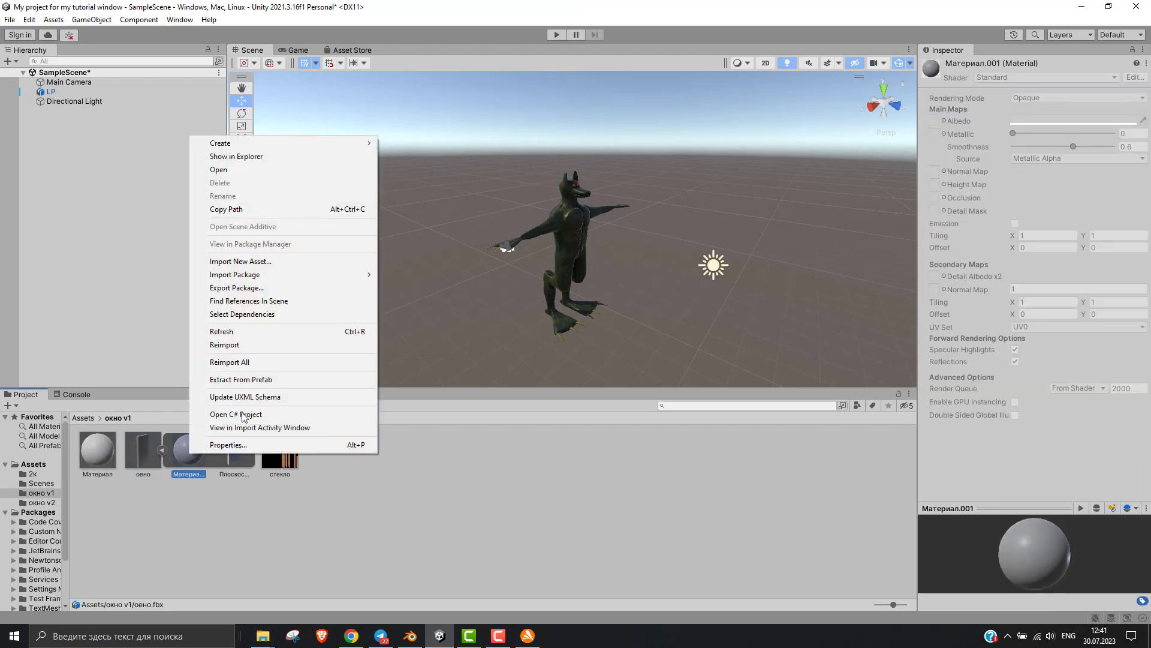
pyautogui.click(265, 381)
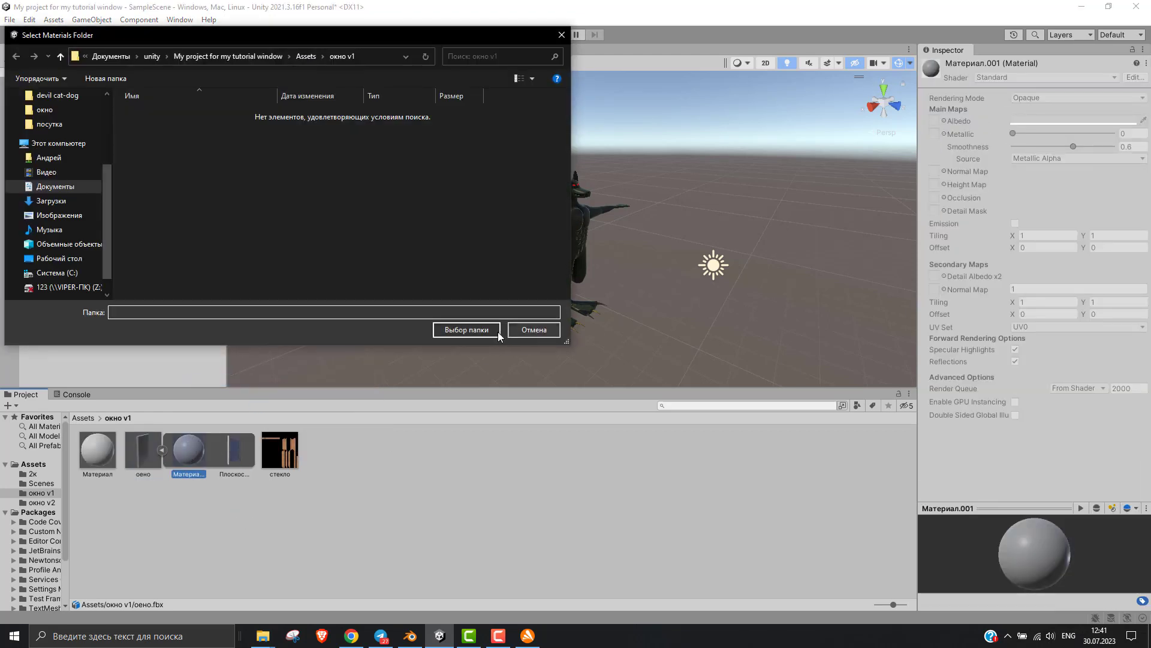
pyautogui.click(497, 331)
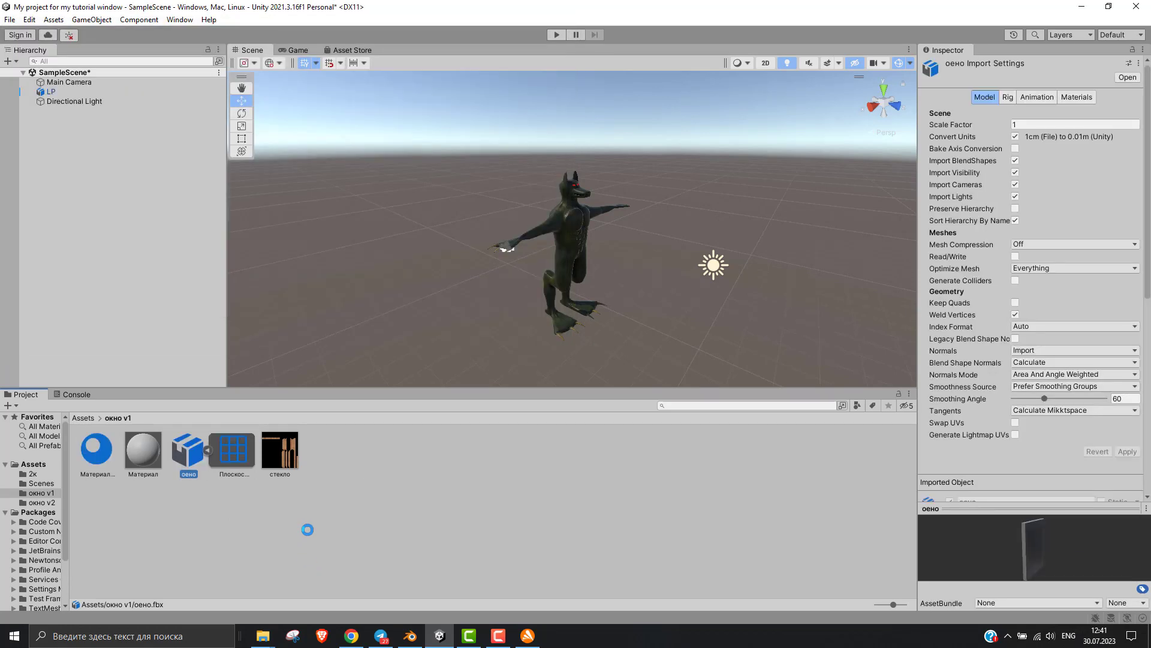
pyautogui.click(308, 529)
pyautogui.moveTo(201, 448); pyautogui.dragTo(630, 335)
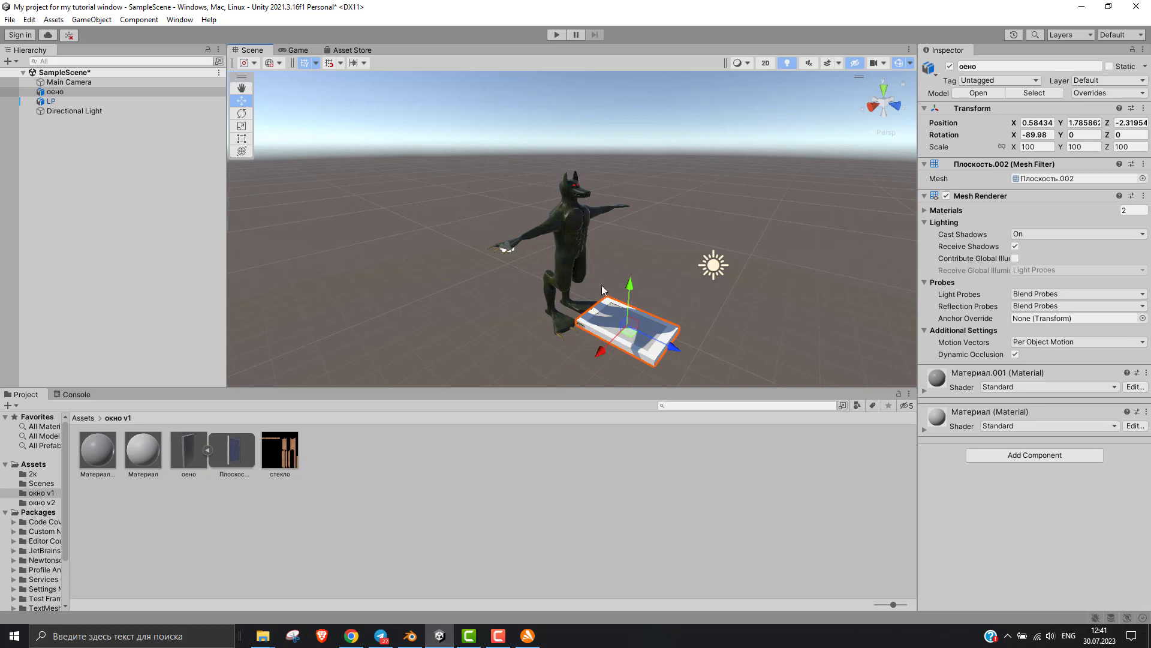
# - Raise оено to Y 4.905 beside the character and rotate it upright to -2.131, 45.604, 0
pyautogui.moveTo(629, 292); pyautogui.dragTo(665, 189)
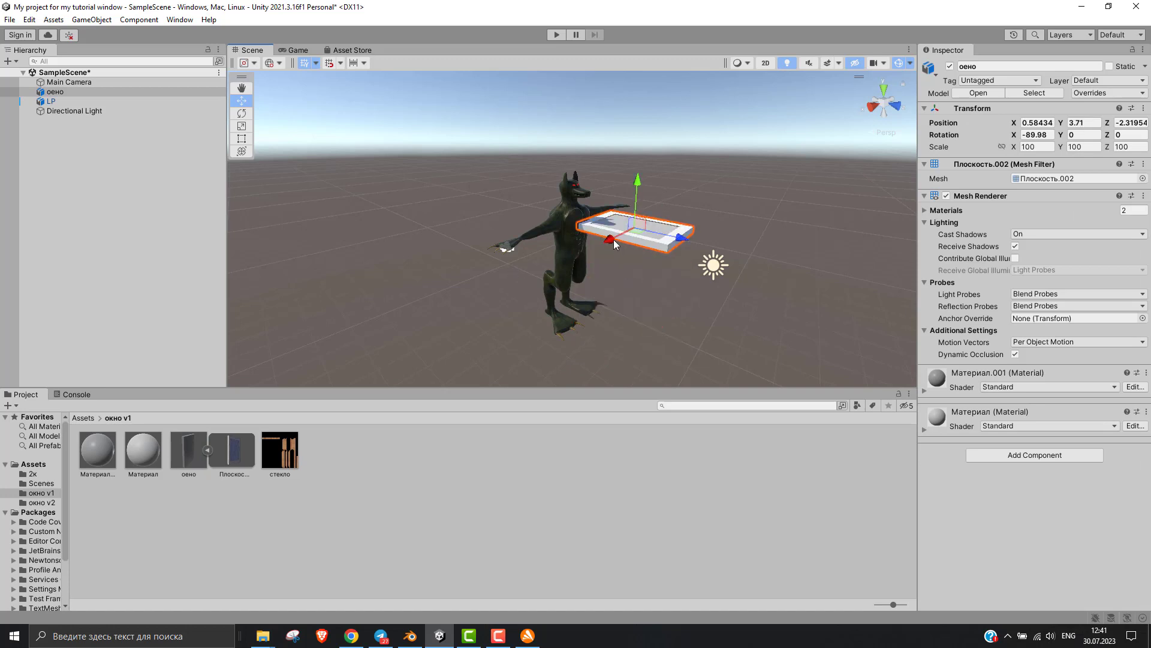
pyautogui.moveTo(614, 239); pyautogui.dragTo(479, 318)
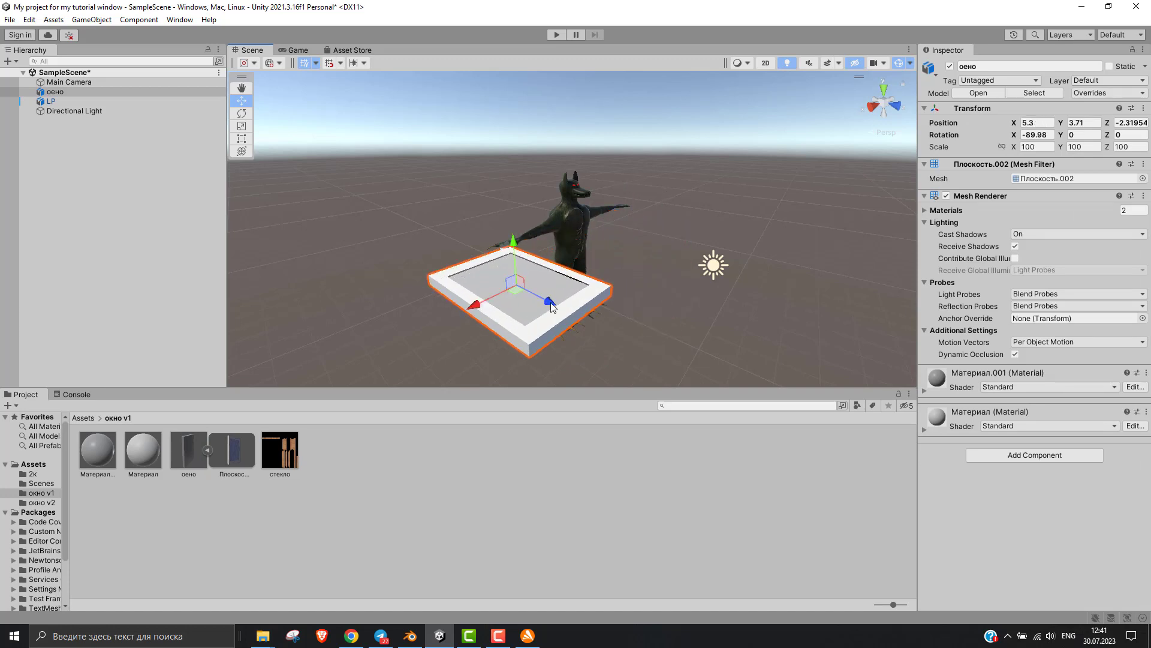
pyautogui.moveTo(561, 300); pyautogui.dragTo(600, 327)
pyautogui.click(242, 114)
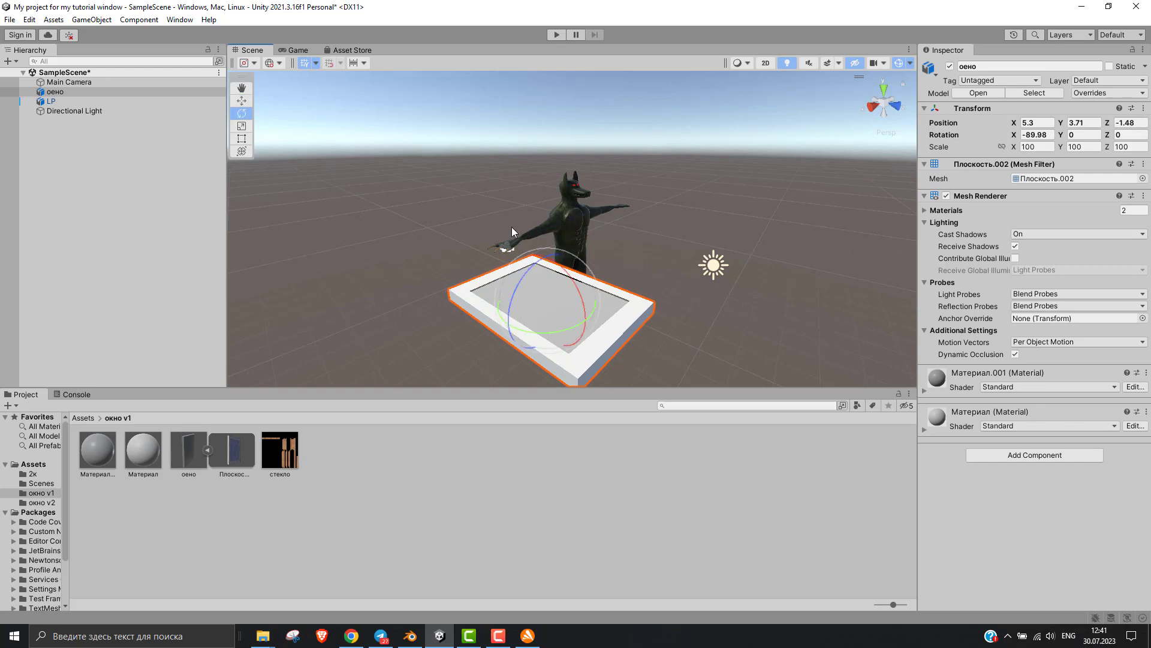
pyautogui.moveTo(570, 274)
pyautogui.mouseDown()
pyautogui.moveTo(616, 311)
pyautogui.moveTo(561, 326)
pyautogui.mouseUp()
pyautogui.press('w')
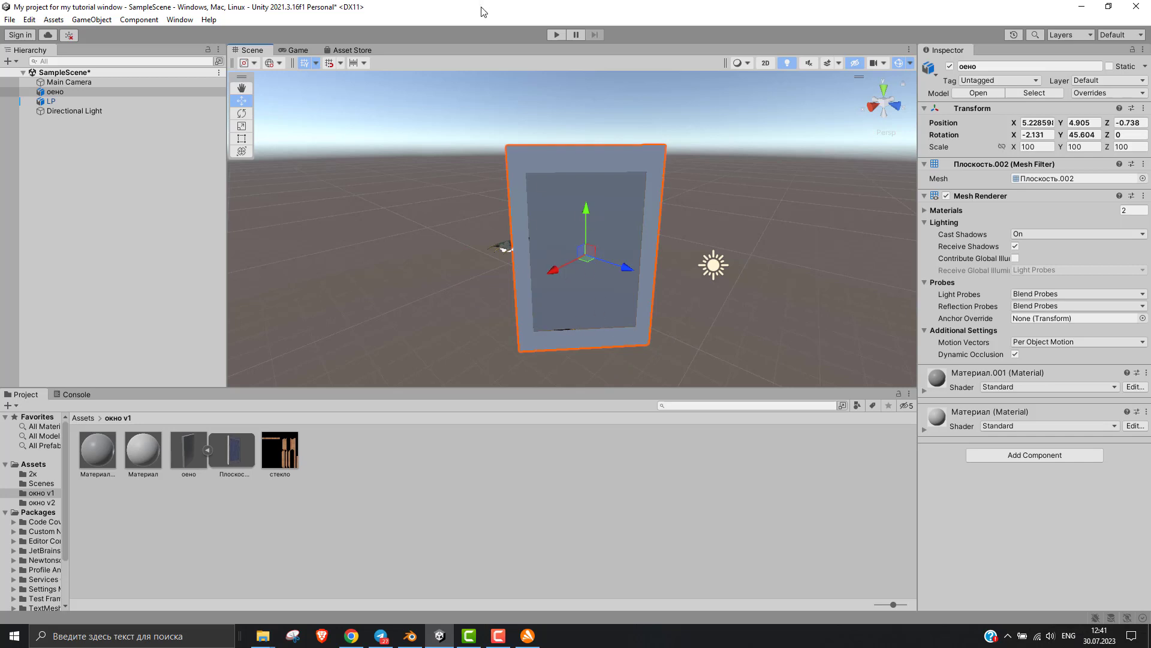
pyautogui.click(476, 455)
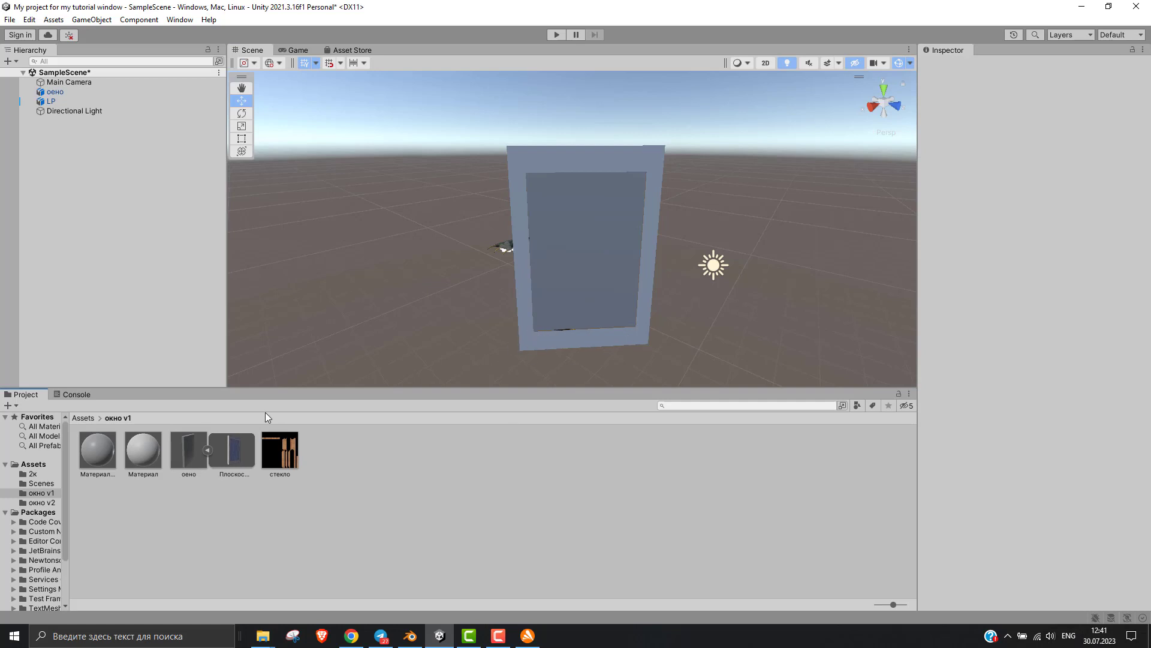
# - Set the стекло texture as the Albedo map of both Материал and Материал.001
pyautogui.click(149, 448)
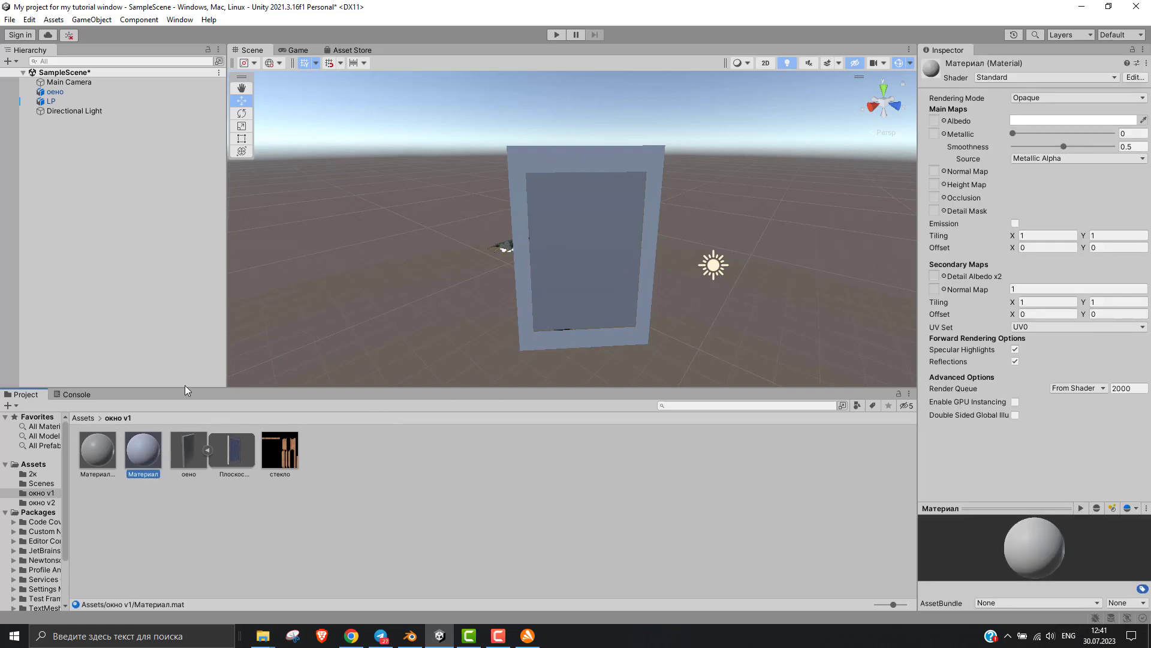
pyautogui.click(103, 462)
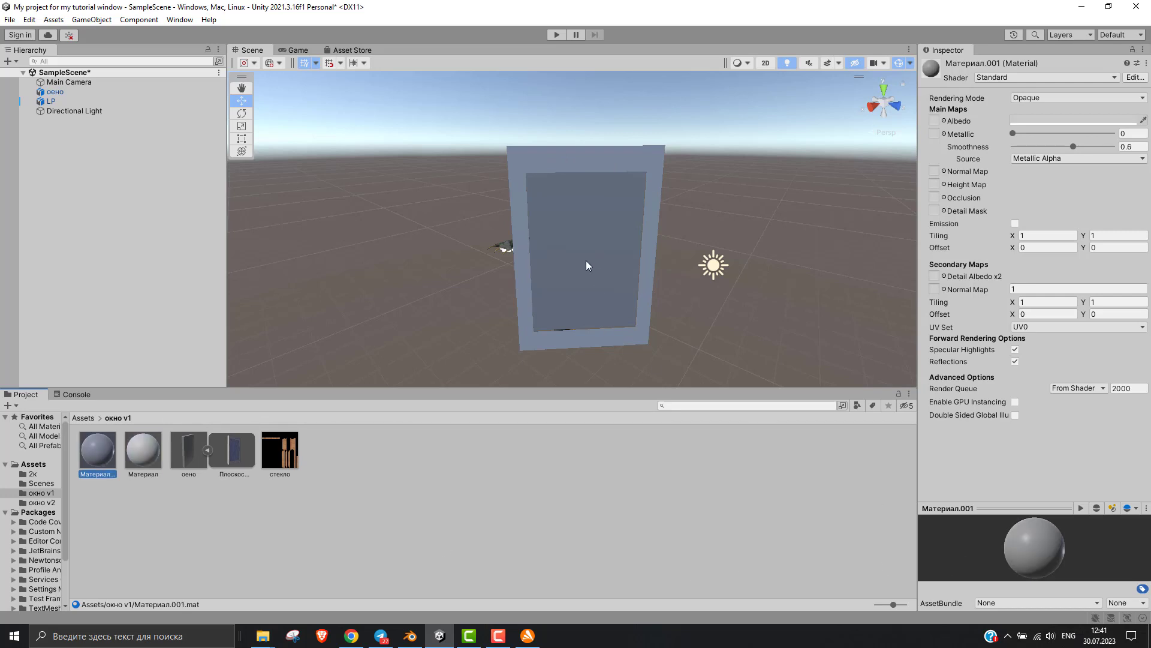
pyautogui.click(138, 475)
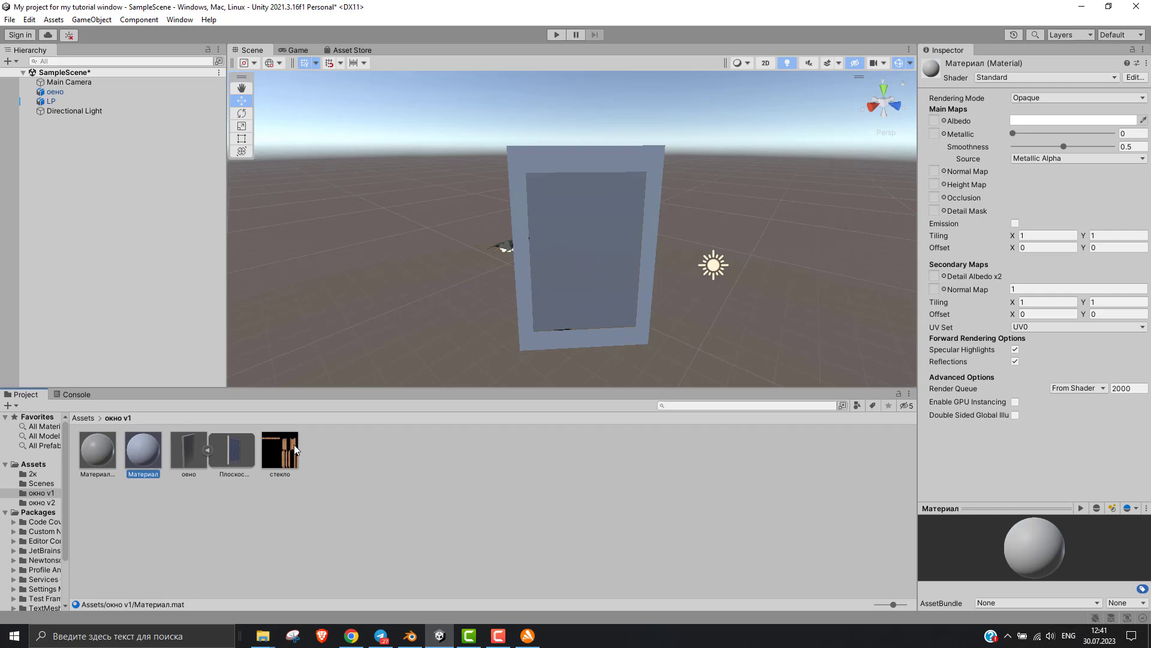
pyautogui.moveTo(287, 457); pyautogui.dragTo(934, 122)
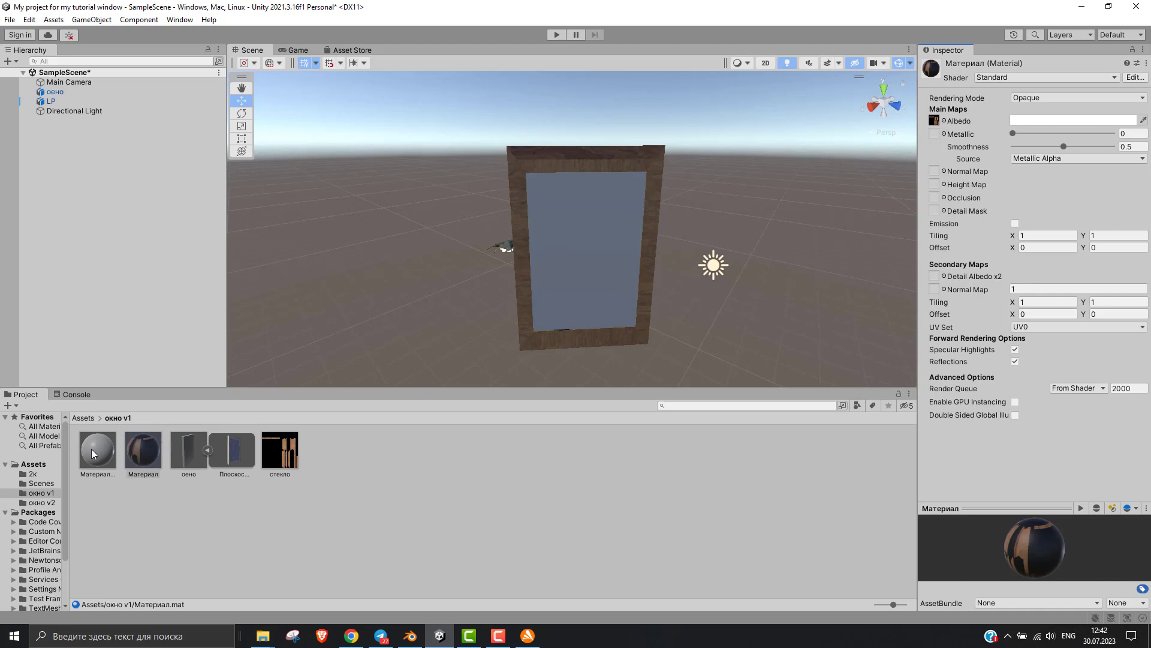
pyautogui.click(95, 453)
pyautogui.moveTo(282, 456); pyautogui.dragTo(932, 119)
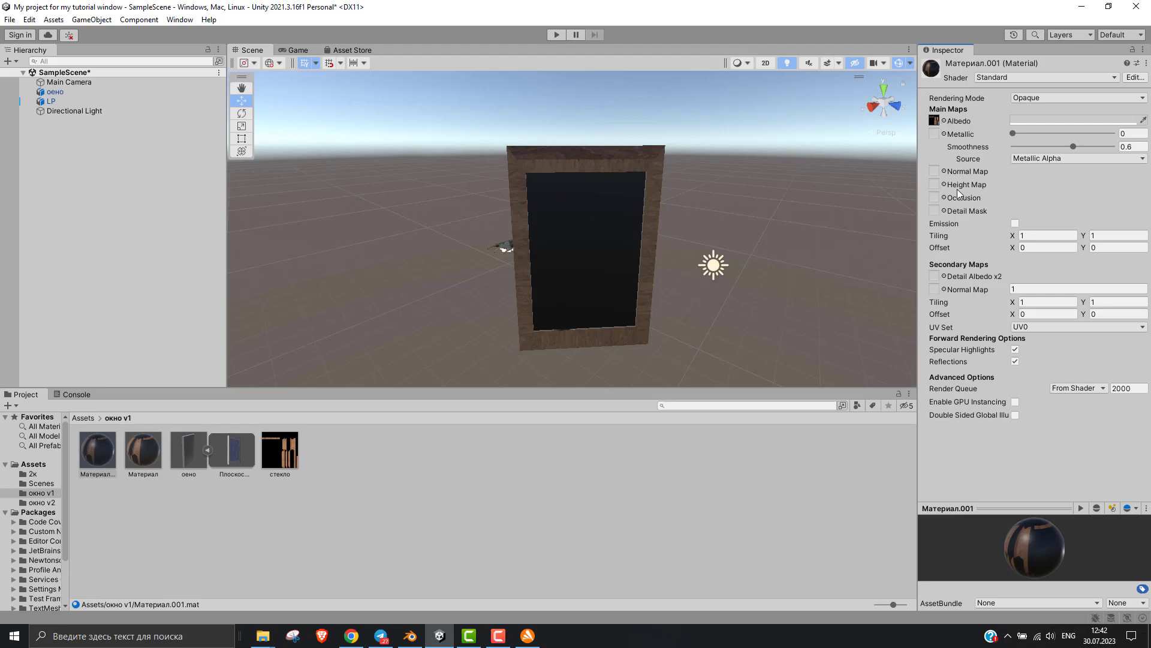
# - Make Материал.001 Transparent with Smoothness 1, then return to the root Assets folder
pyautogui.click(1041, 99)
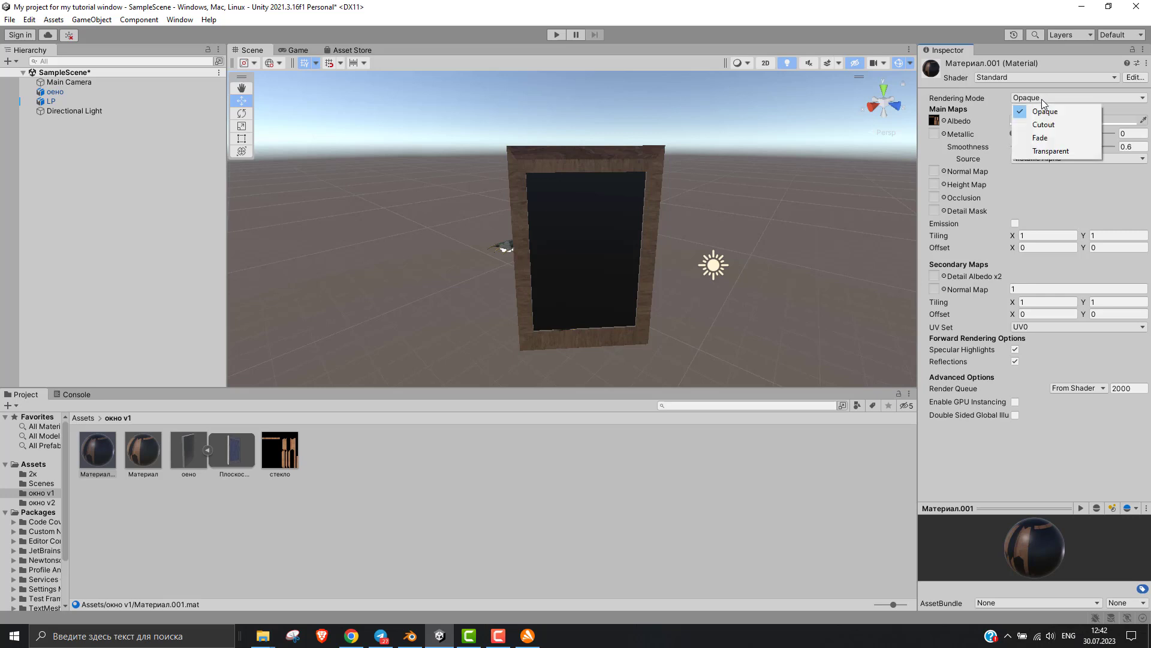
pyautogui.click(1050, 151)
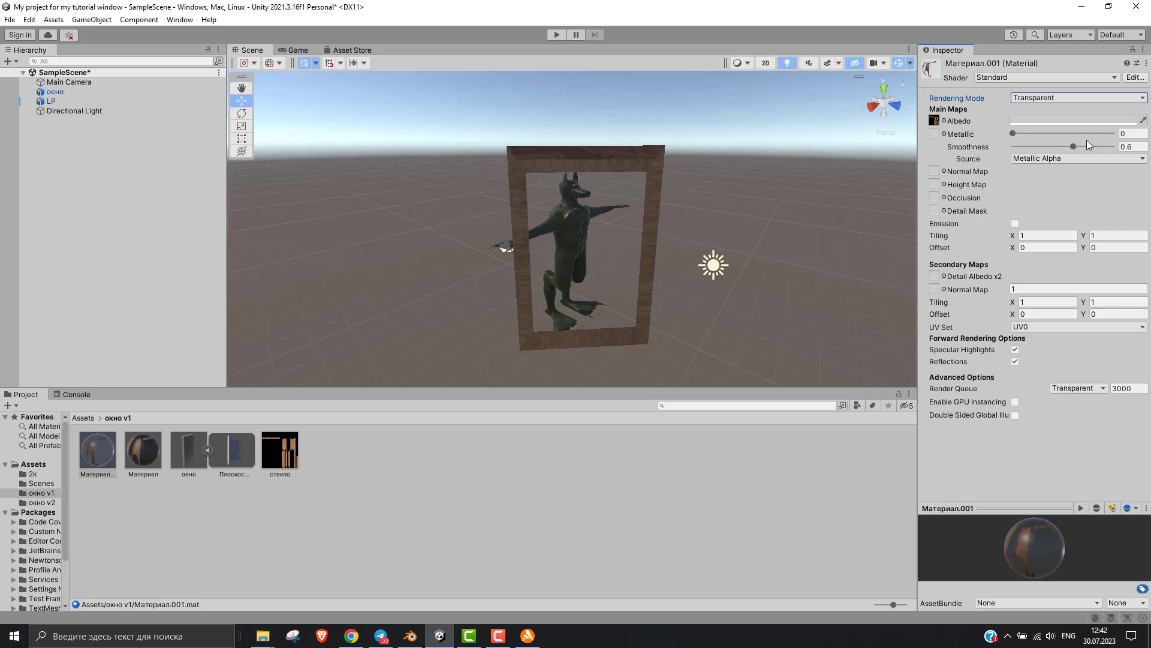
pyautogui.click(1079, 120)
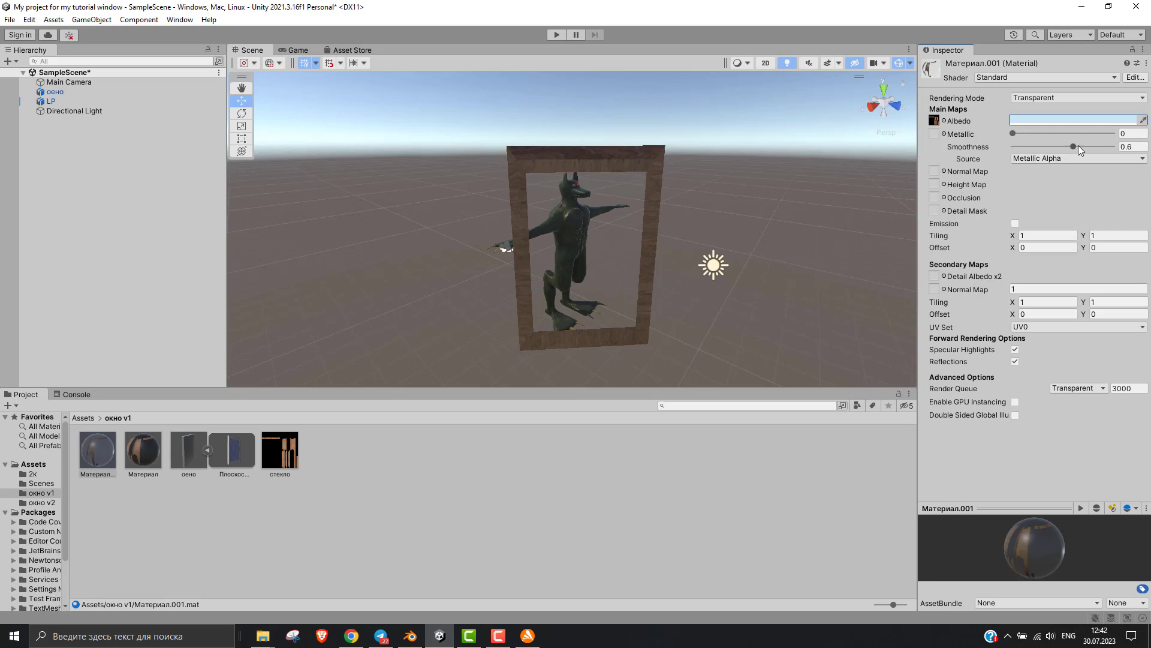
pyautogui.moveTo(1072, 147); pyautogui.dragTo(1123, 150)
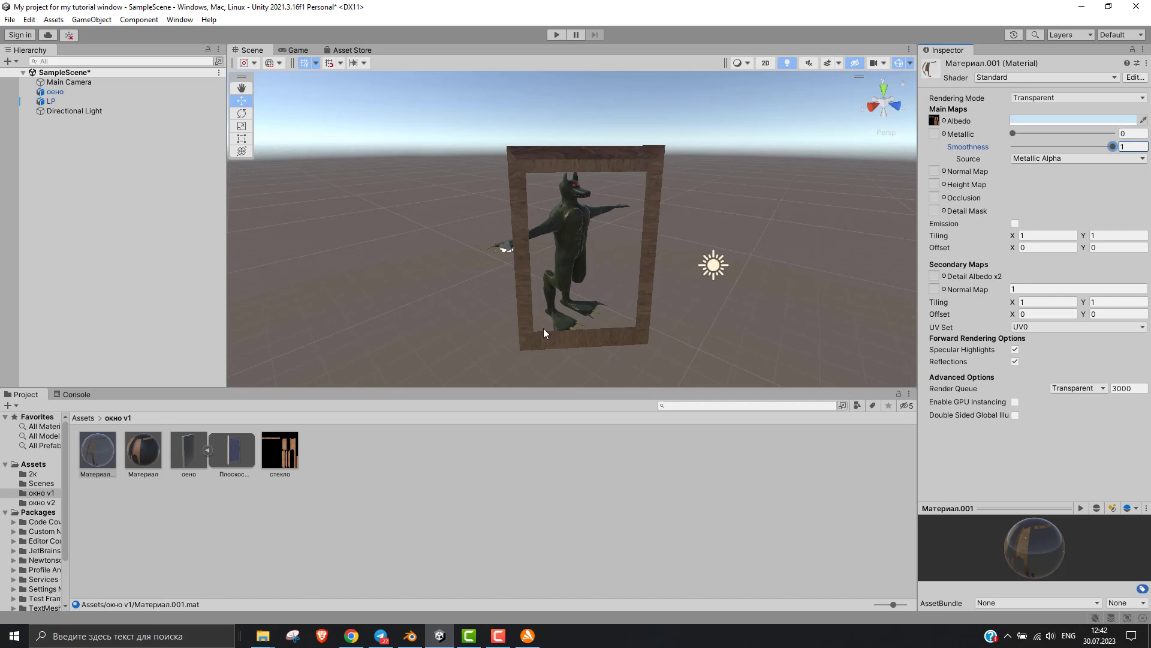
pyautogui.click(204, 521)
# - Select the window frame and drop a texture into Материал.001's Metallic slot
pyautogui.click(84, 418)
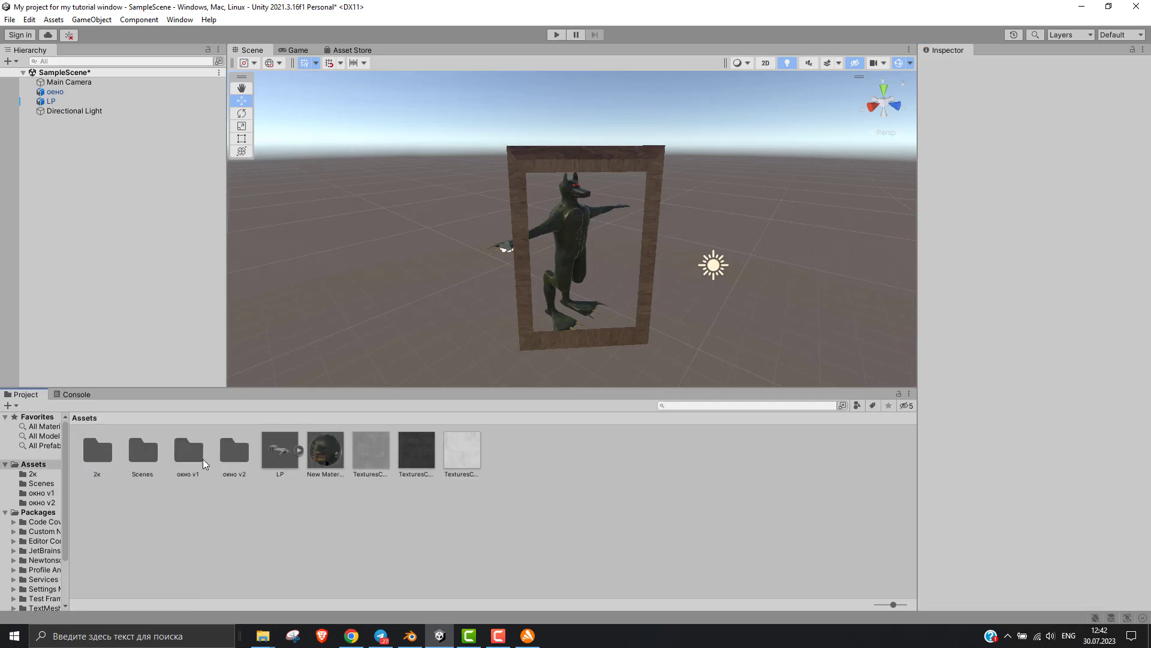
pyautogui.click(380, 467)
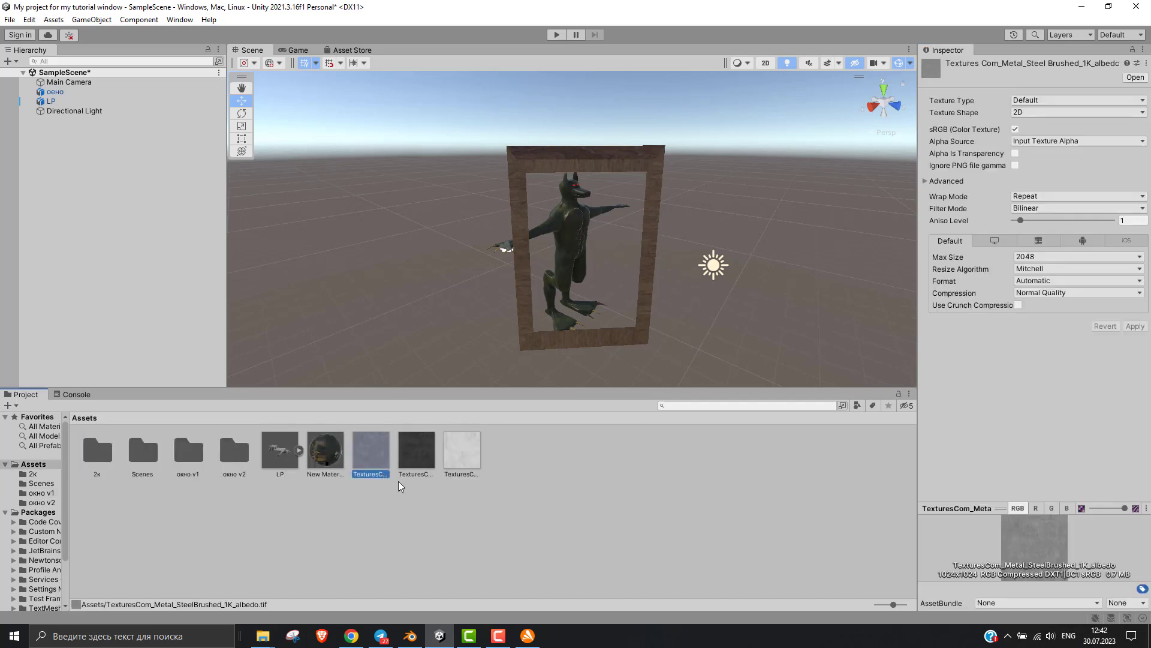
pyautogui.click(475, 465)
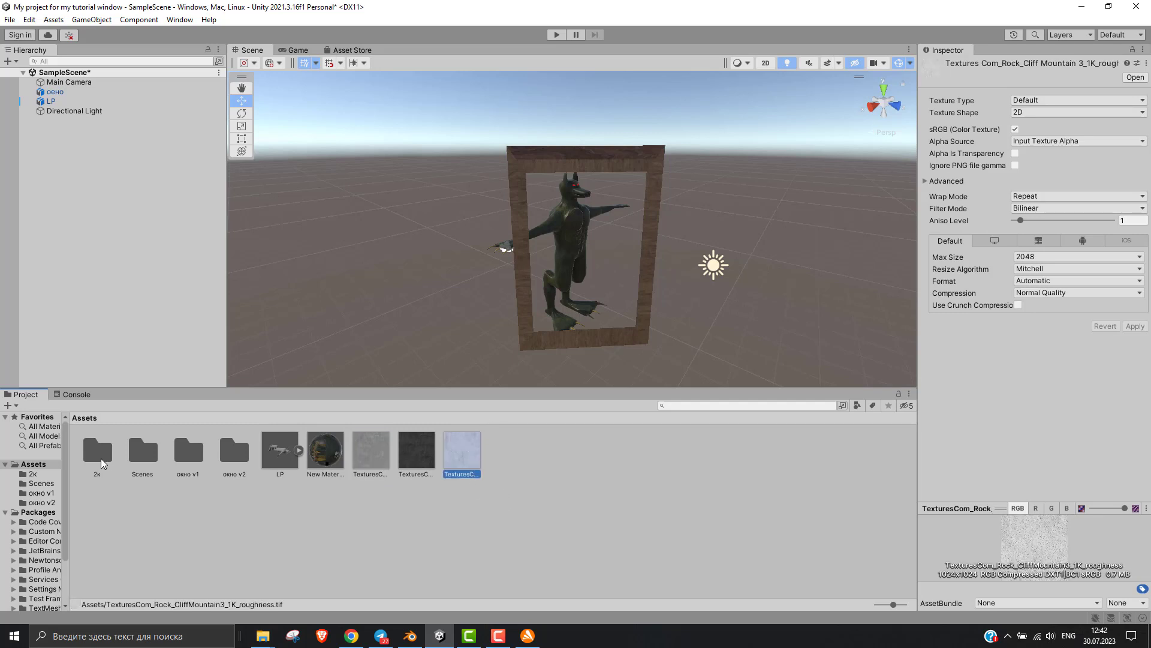
pyautogui.click(527, 308)
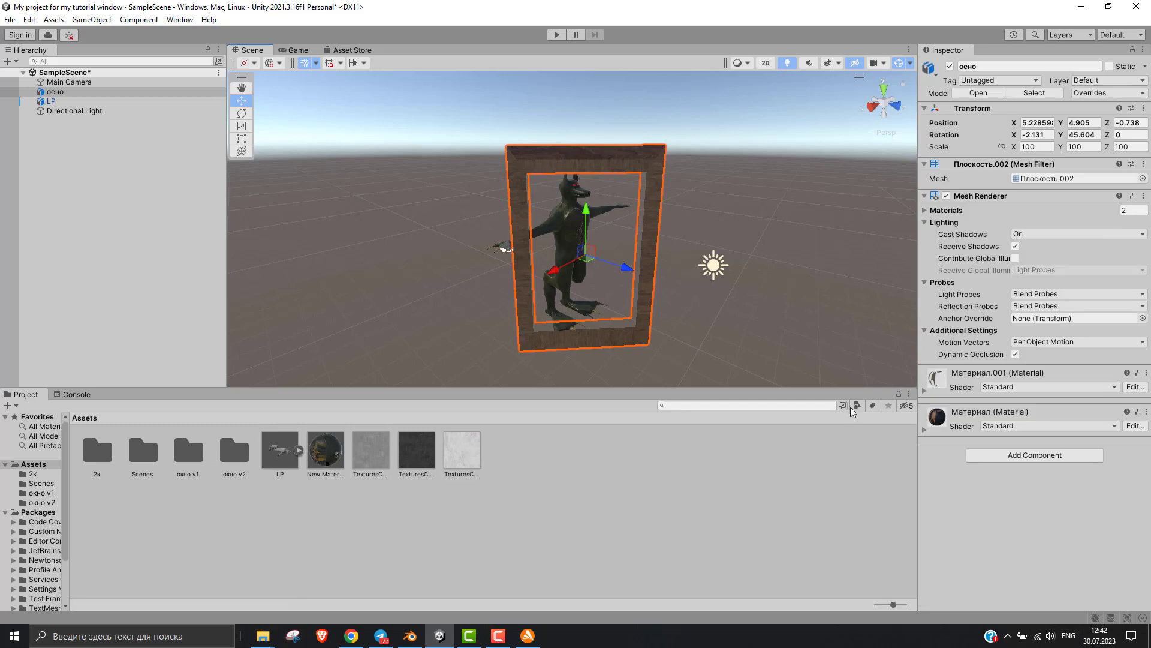
pyautogui.click(925, 389)
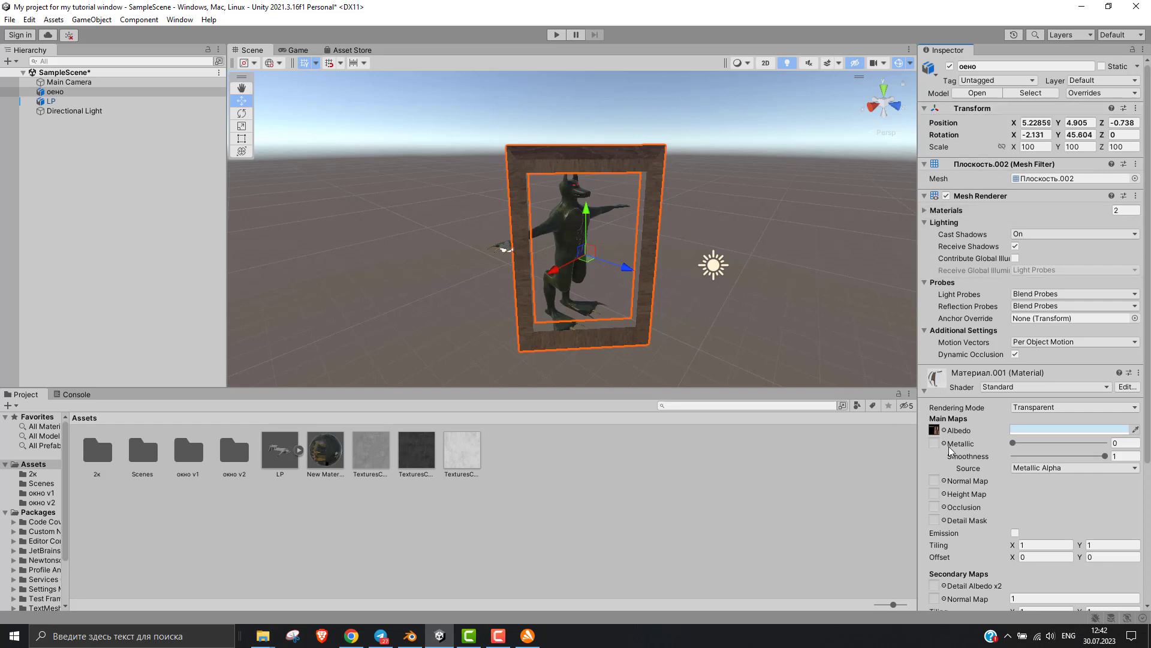
pyautogui.scroll(-2, 967, 405)
pyautogui.scroll(-5, 967, 403)
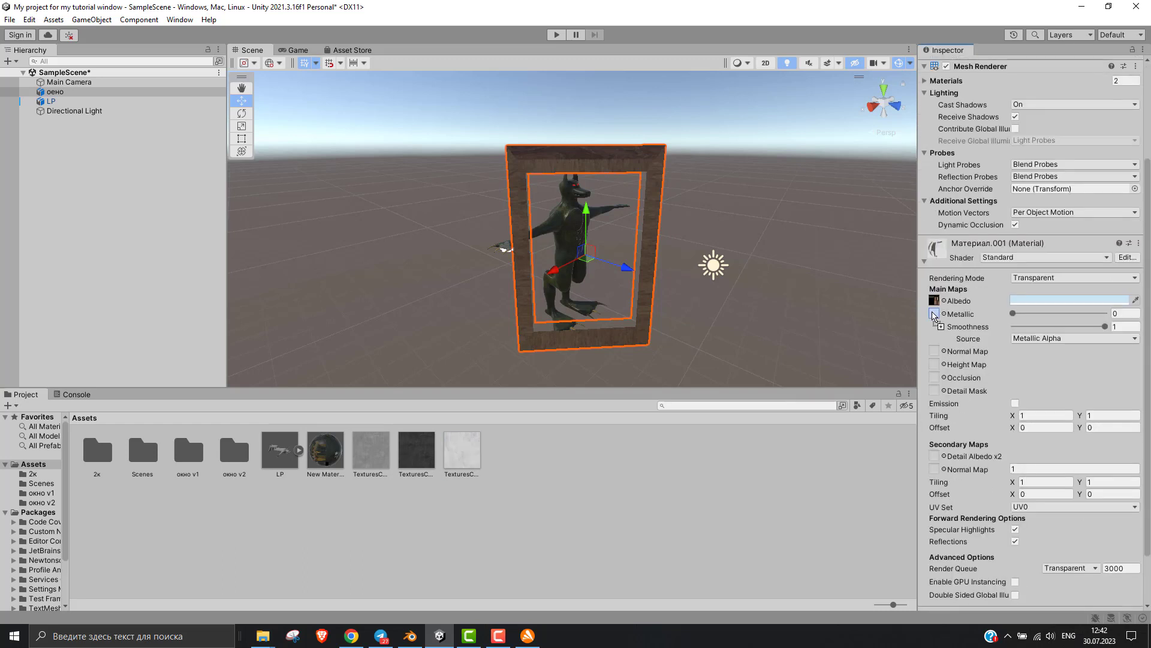
pyautogui.moveTo(468, 459); pyautogui.dragTo(933, 313)
# - Reselect the frame, assign the brushed-steel texture as Материал.001's Metallic map, and view the glass
pyautogui.scroll(1, 569, 174)
pyautogui.scroll(1, 690, 144)
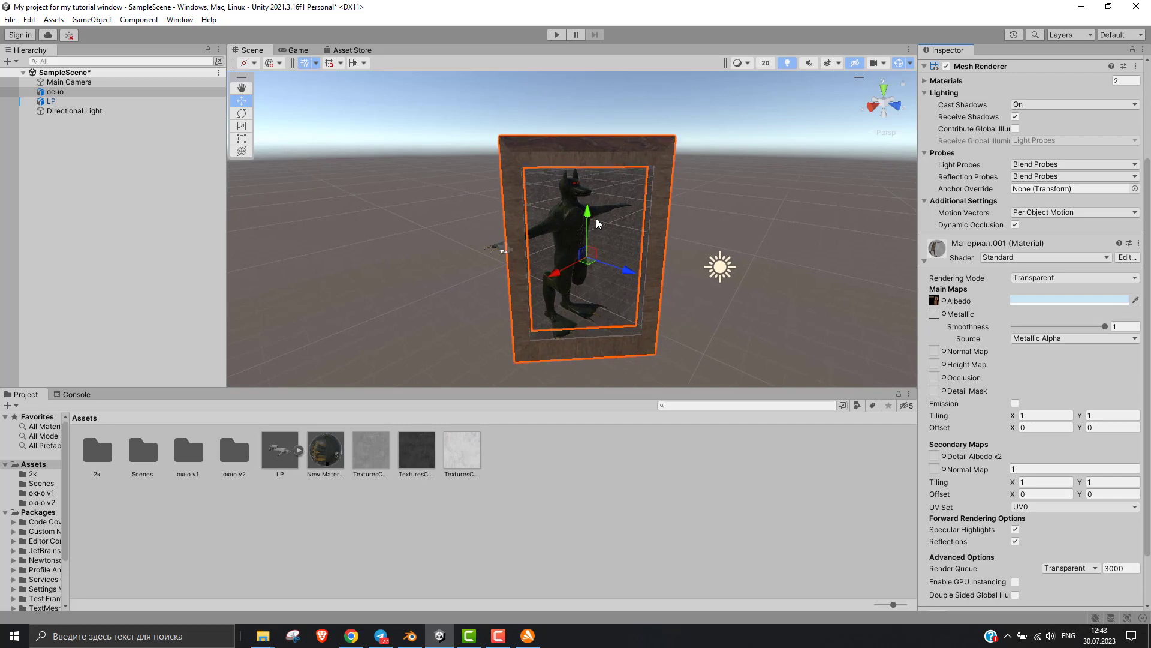
pyautogui.scroll(1, 756, 129)
pyautogui.click(760, 128)
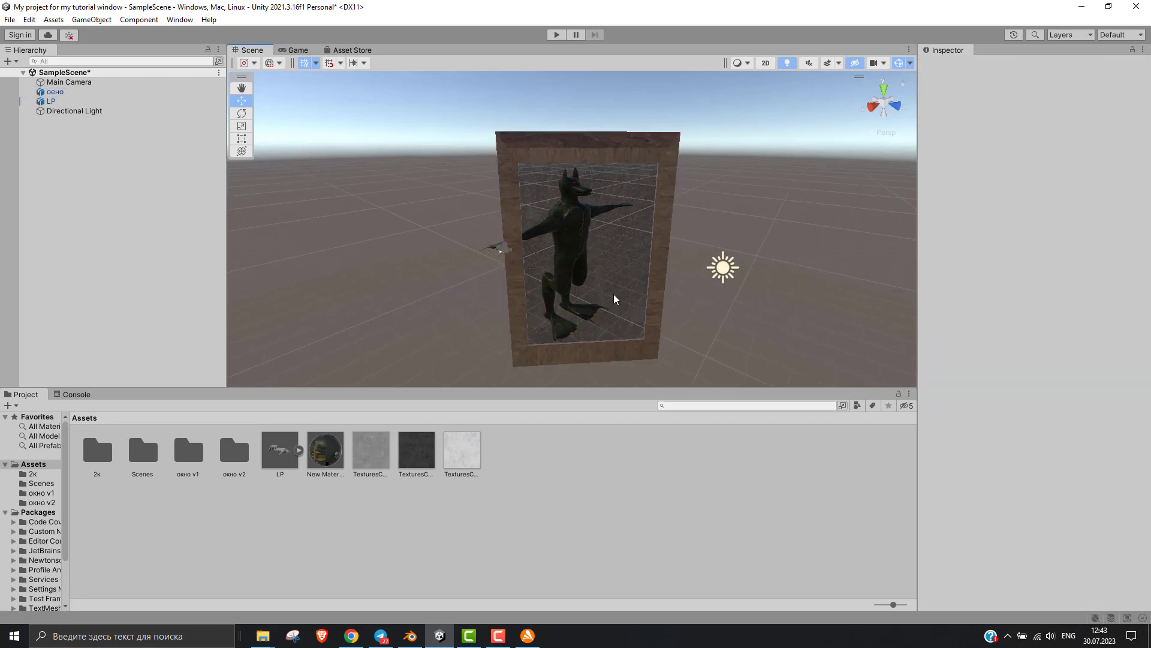
pyautogui.click(387, 458)
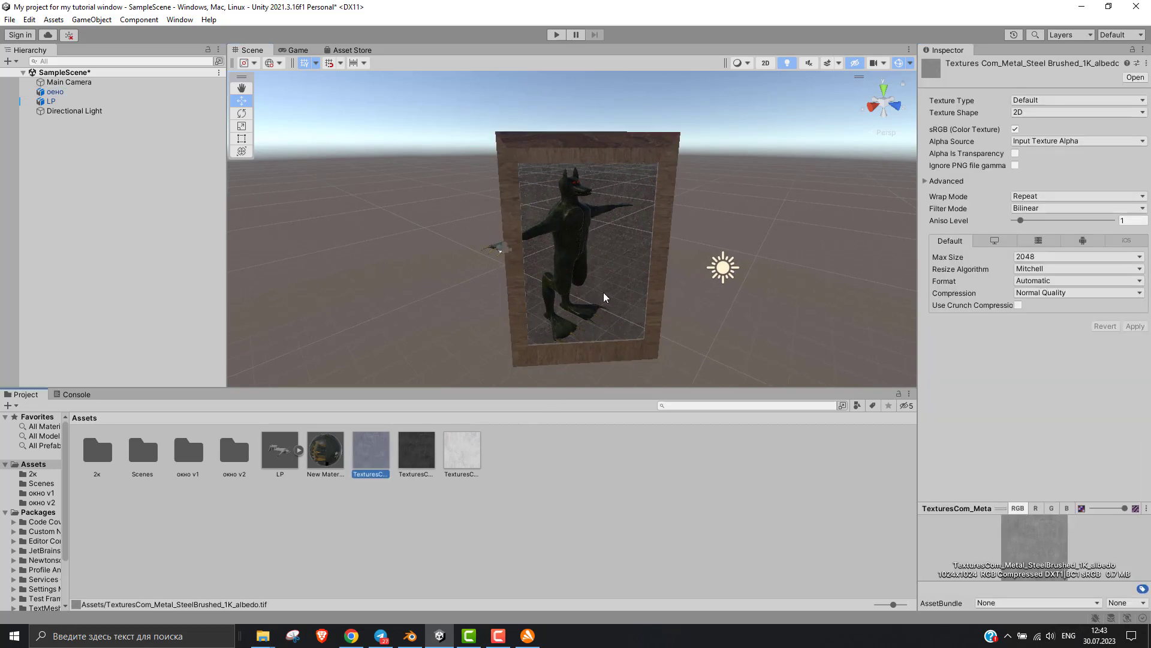
pyautogui.click(625, 286)
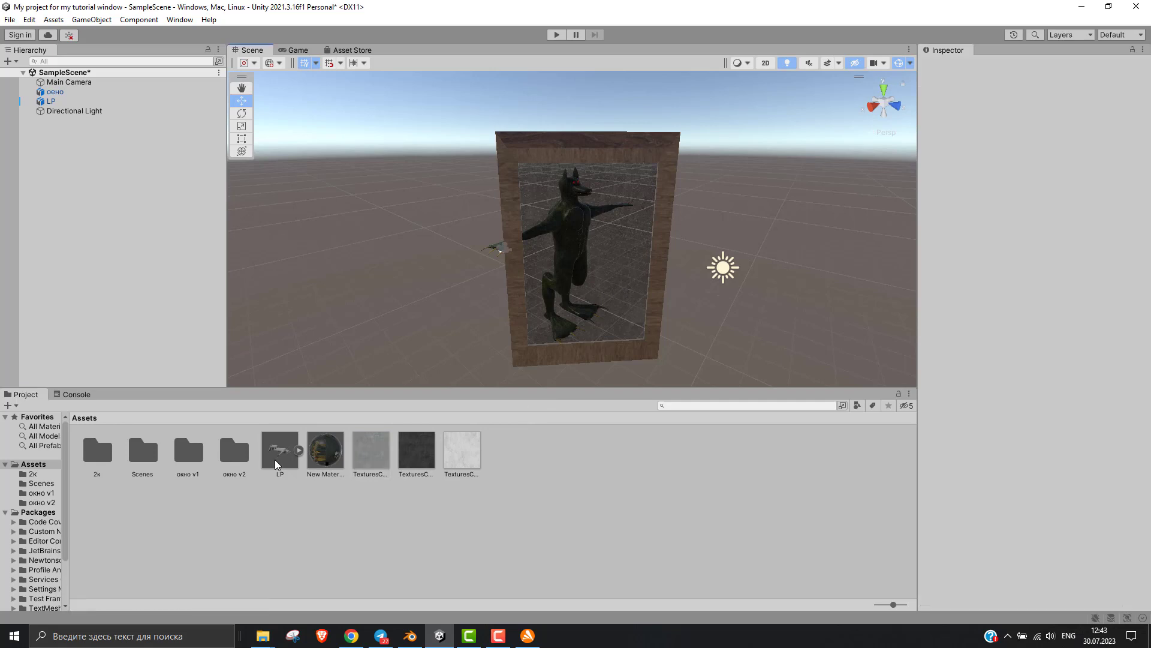
pyautogui.click(586, 258)
pyautogui.click(637, 246)
pyautogui.click(657, 247)
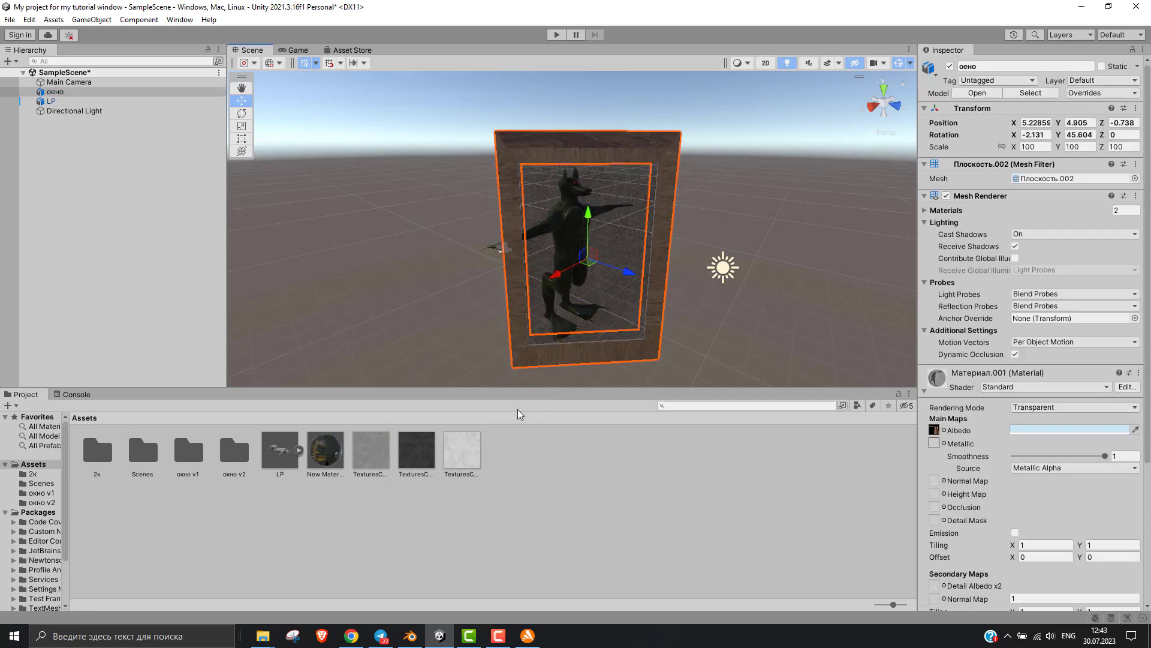
pyautogui.moveTo(374, 461)
pyautogui.mouseDown()
pyautogui.moveTo(582, 514)
pyautogui.moveTo(934, 347)
pyautogui.mouseUp()
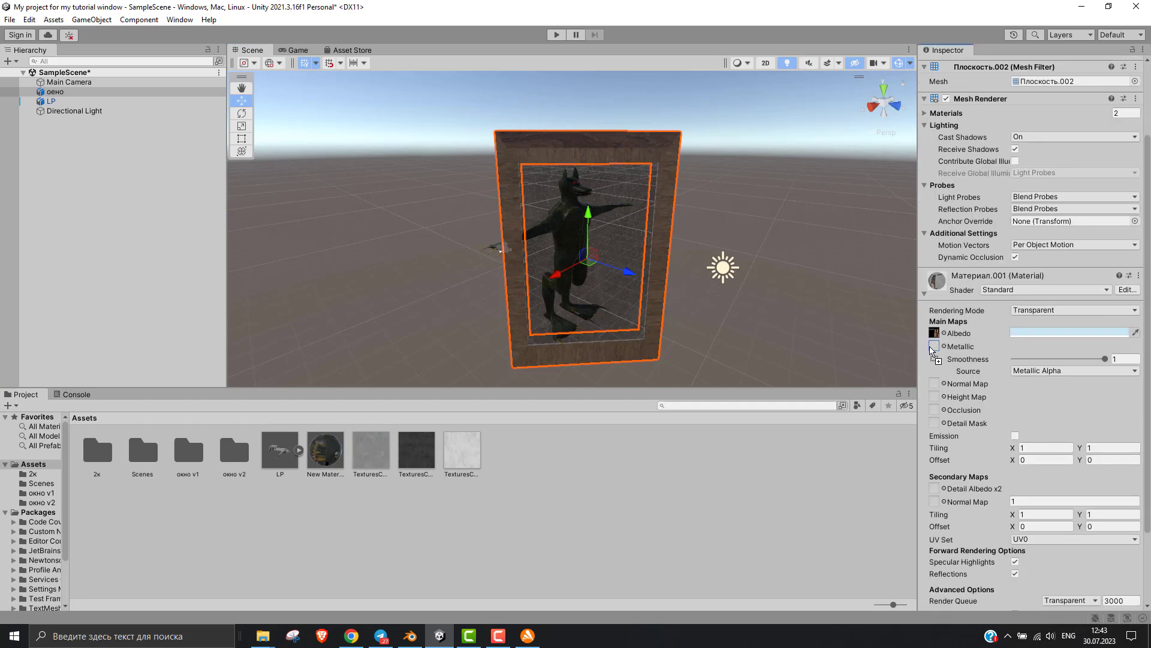
pyautogui.scroll(2, 742, 87)
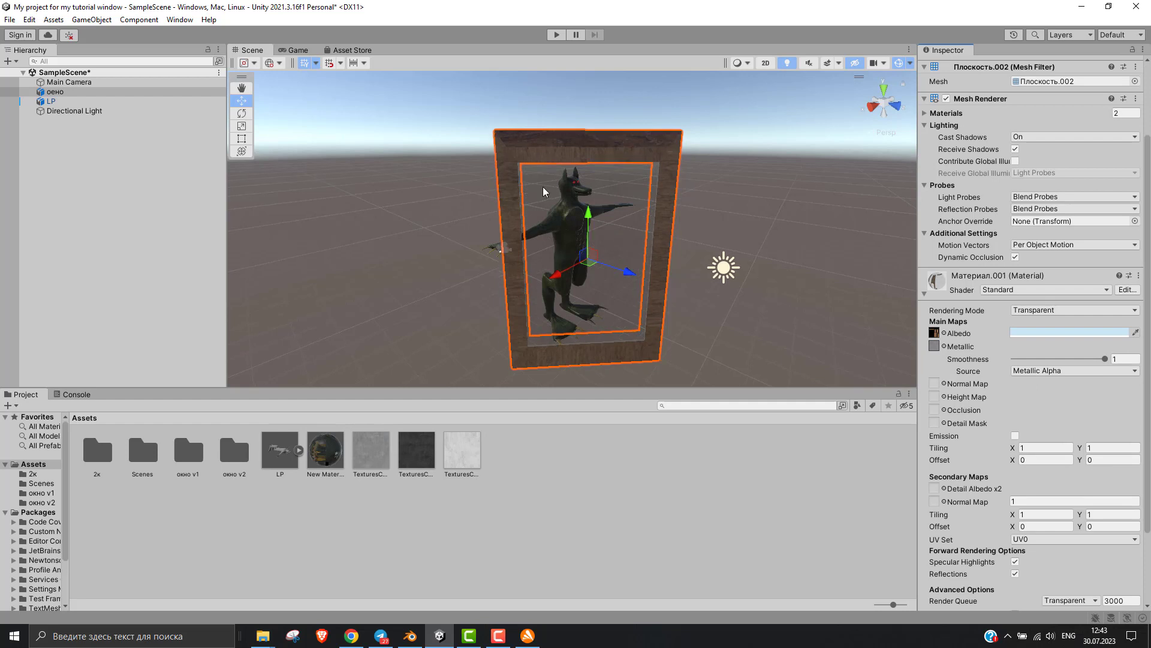
pyautogui.click(725, 121)
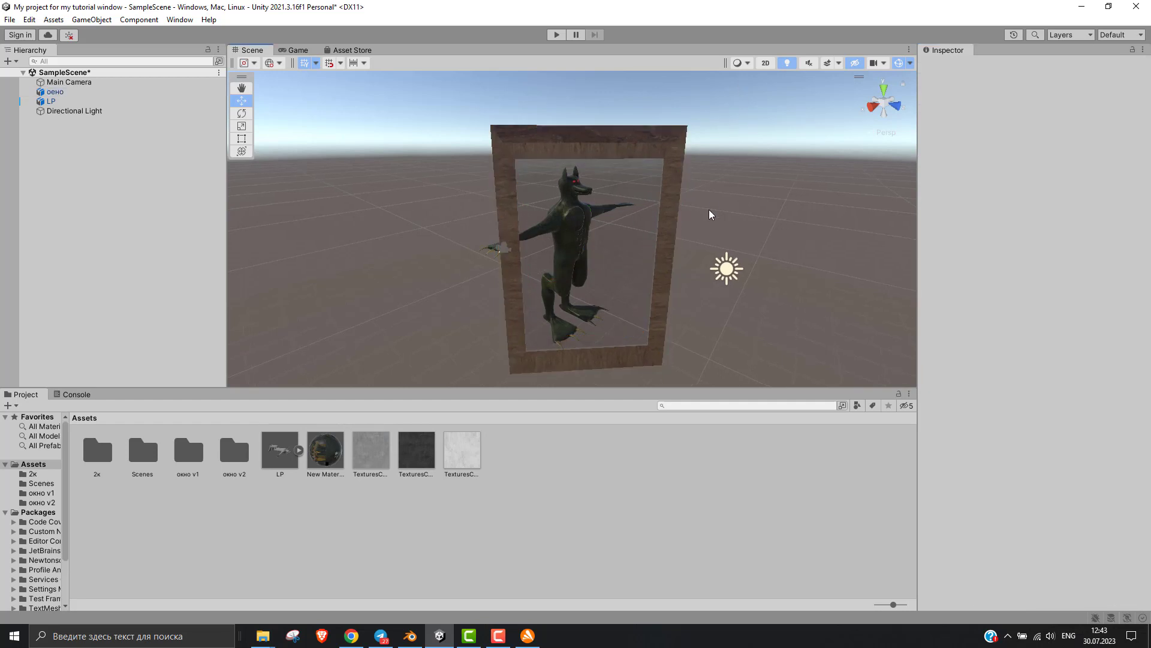
pyautogui.press('Left')
pyautogui.scroll(3, 666, 291)
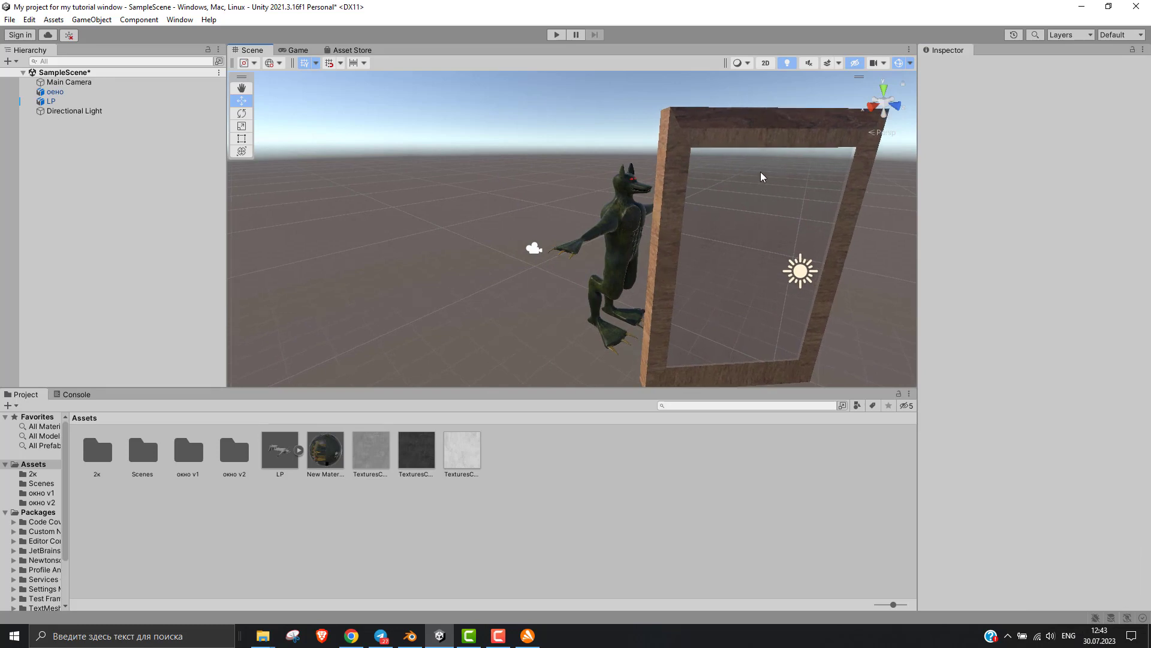
pyautogui.press('Right')
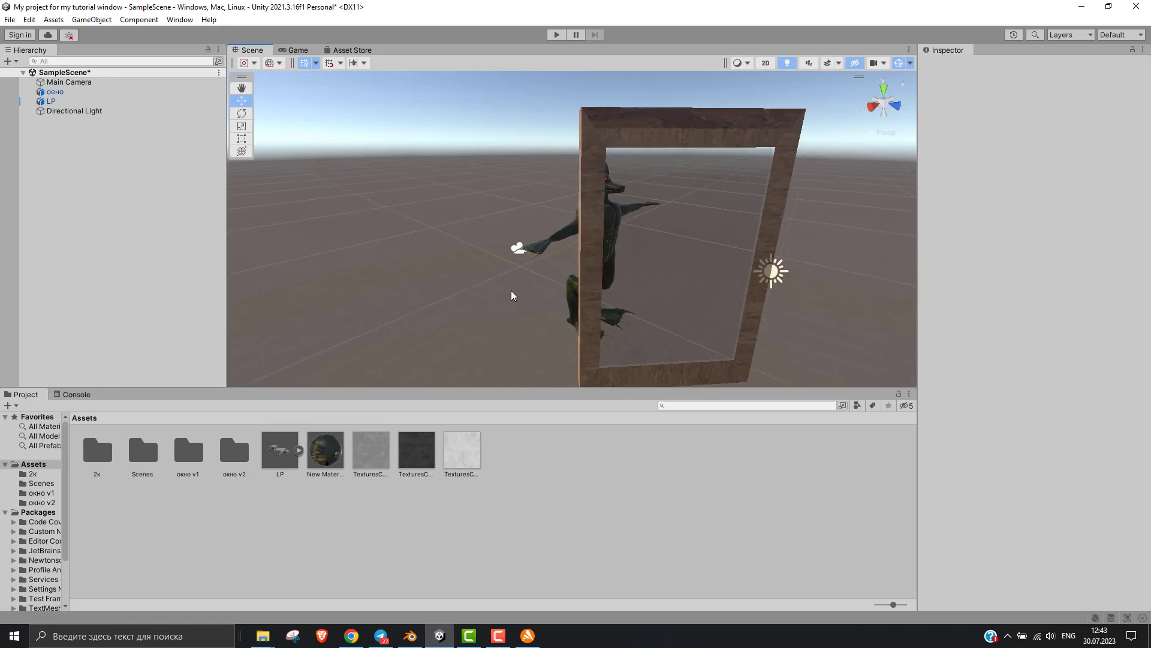
pyautogui.press('Right')
pyautogui.press('Right')
pyautogui.press('Right')
pyautogui.press('Right')
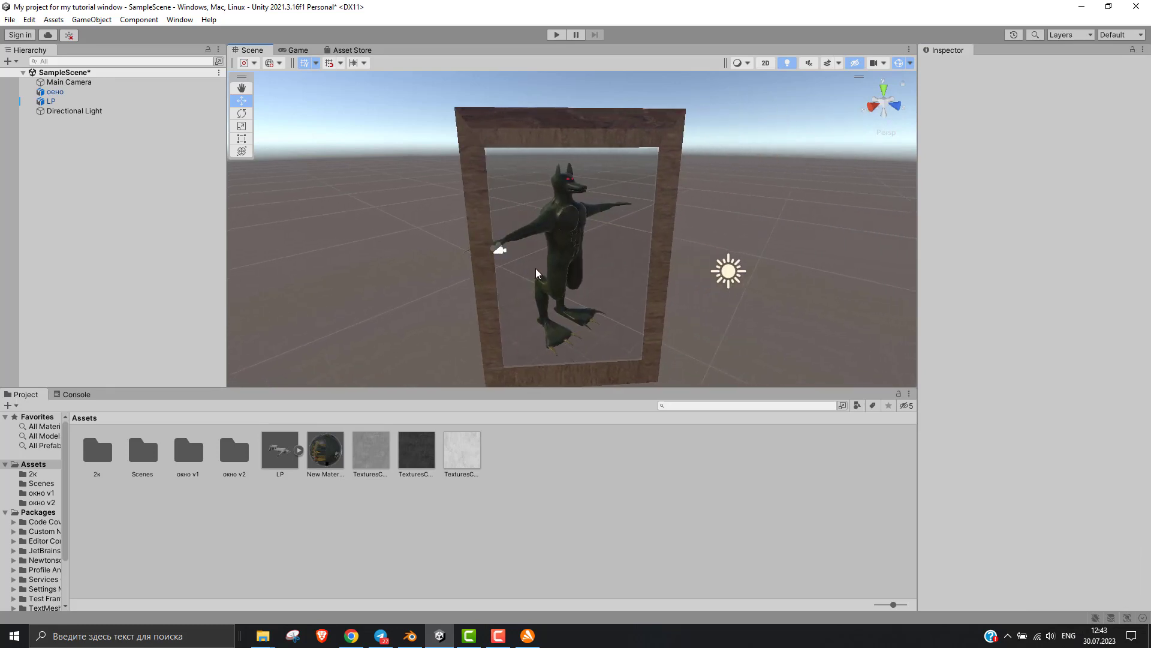
pyautogui.press('Right')
pyautogui.press('Right')
pyautogui.press('Right')
pyautogui.press('Right')
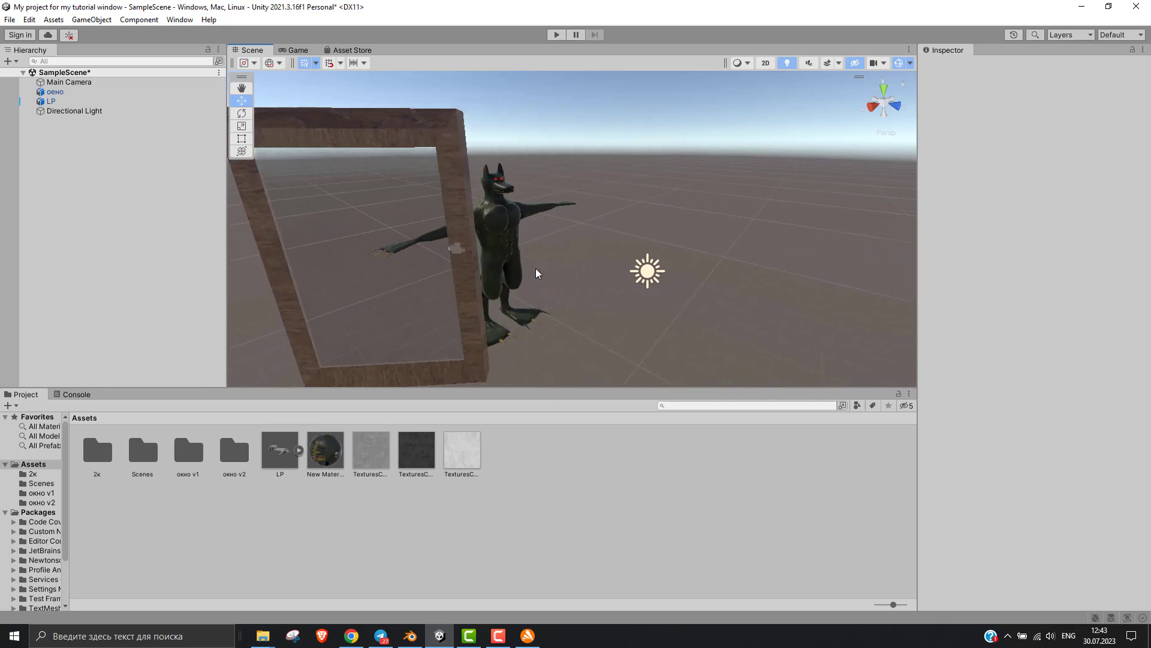
pyautogui.press('Right')
pyautogui.press('Right')
pyautogui.press('Left')
pyautogui.press('Left')
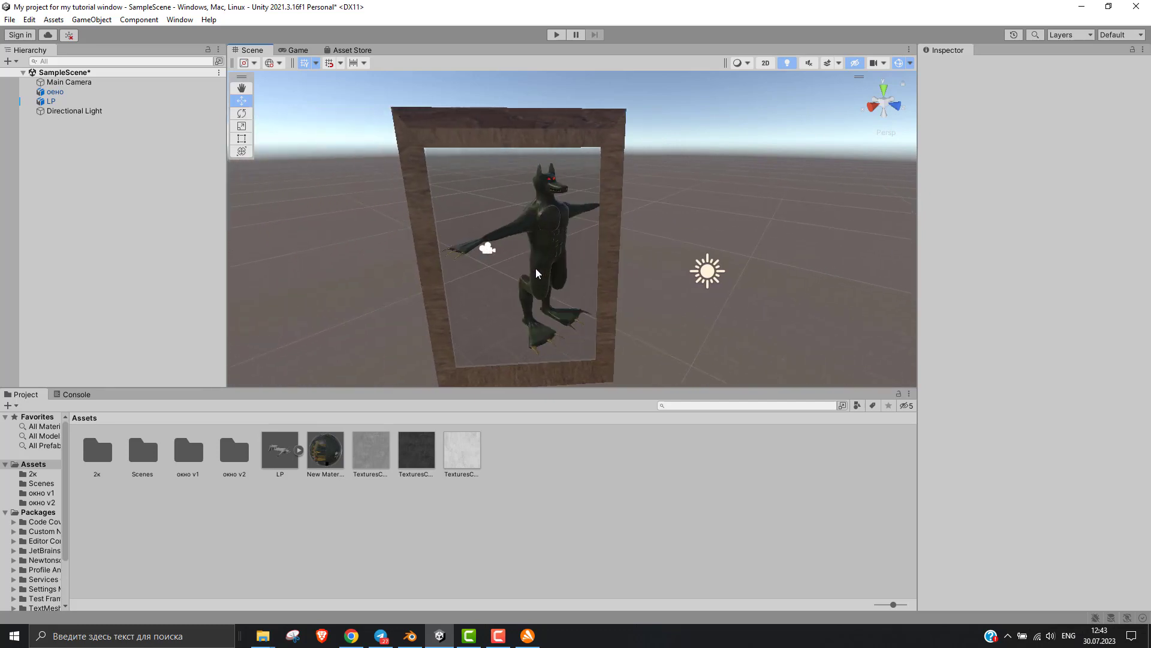
pyautogui.press('Left')
pyautogui.press('Left')
pyautogui.press('Right')
pyautogui.press('Right')
pyautogui.press('Right')
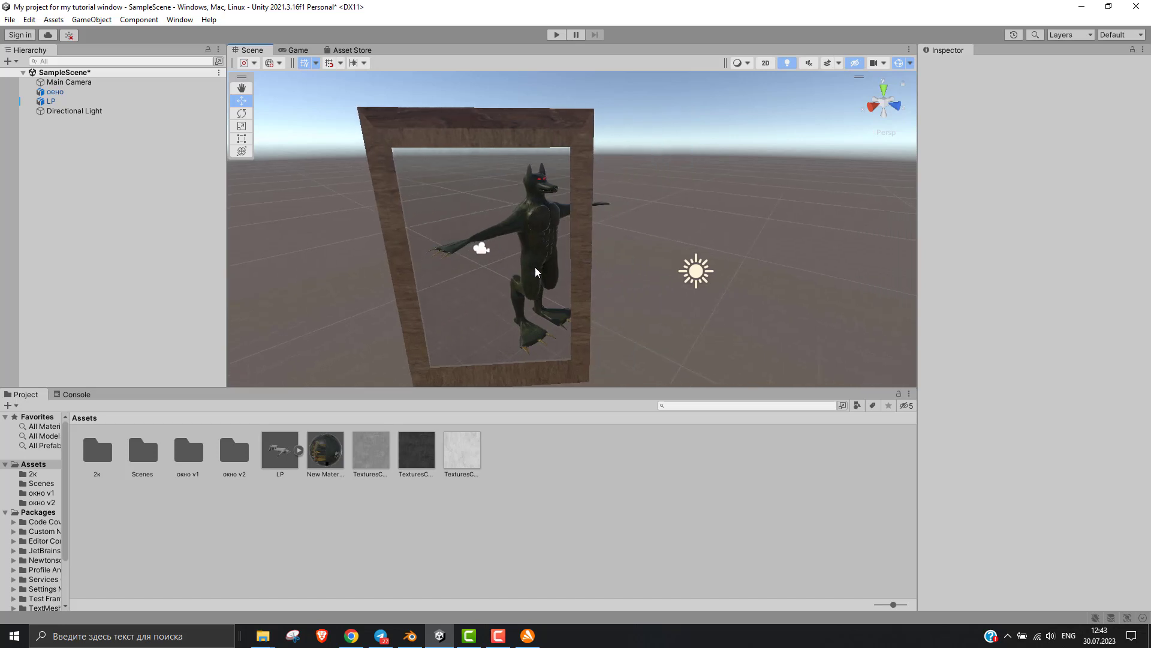
pyautogui.press('Right')
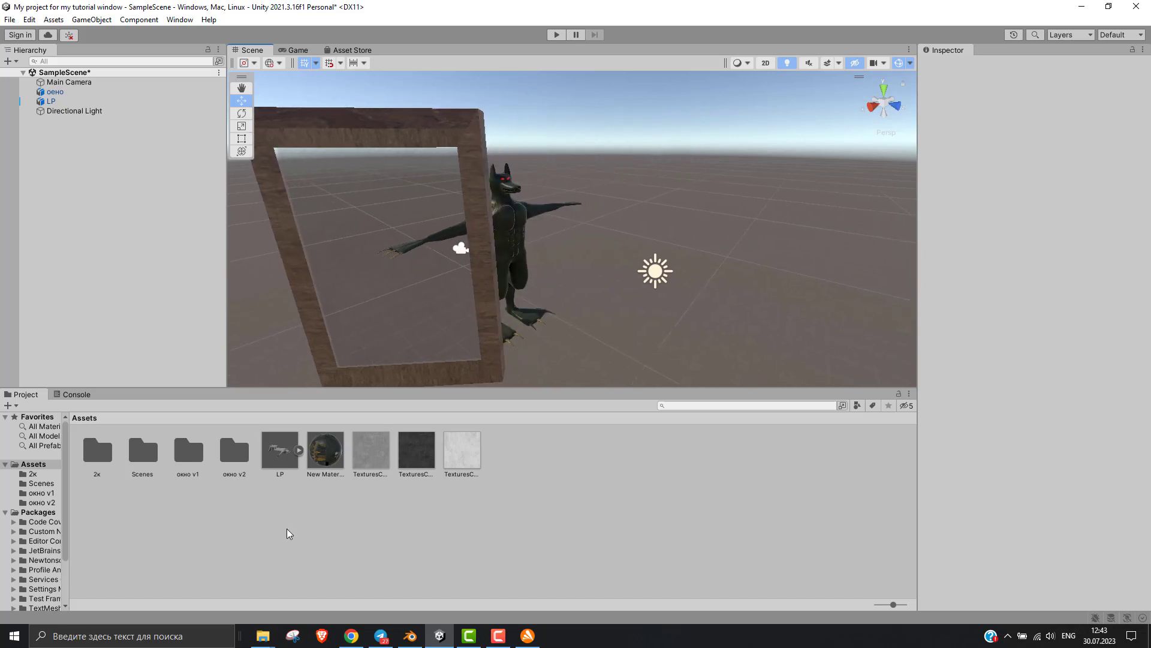
# - Extract the okno model's Материал from the окно v2 folder as a separate material asset
pyautogui.doubleClick(234, 450)
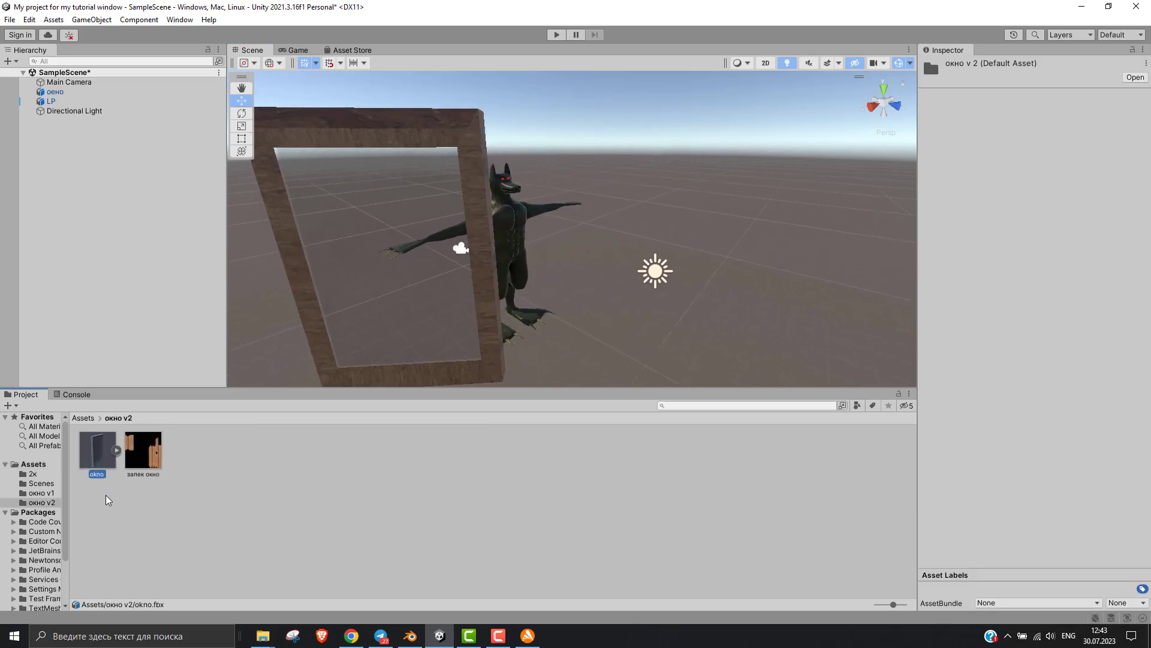
pyautogui.click(98, 462)
pyautogui.click(116, 450)
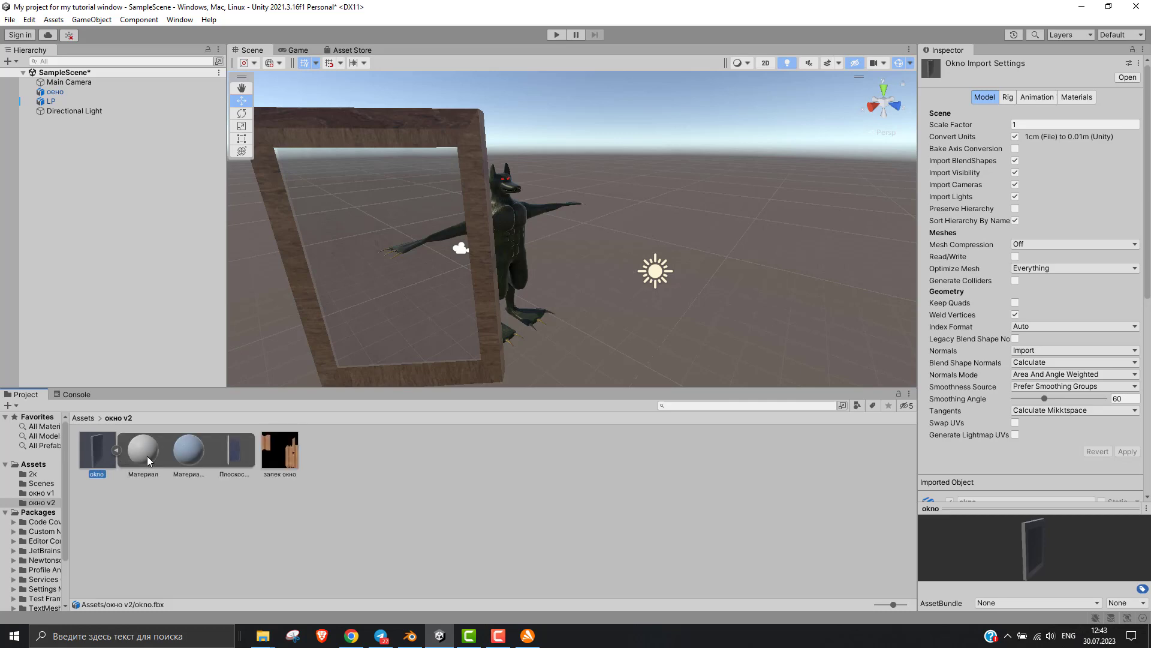
pyautogui.rightClick(146, 456)
pyautogui.click(217, 382)
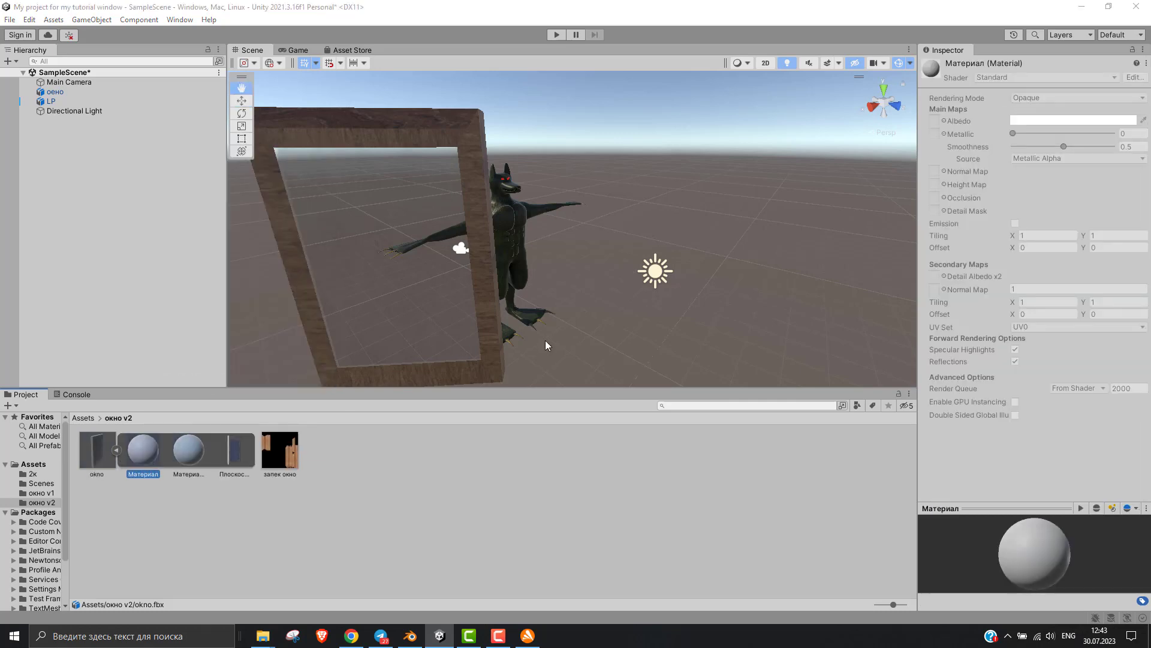
pyautogui.click(482, 331)
pyautogui.click(199, 378)
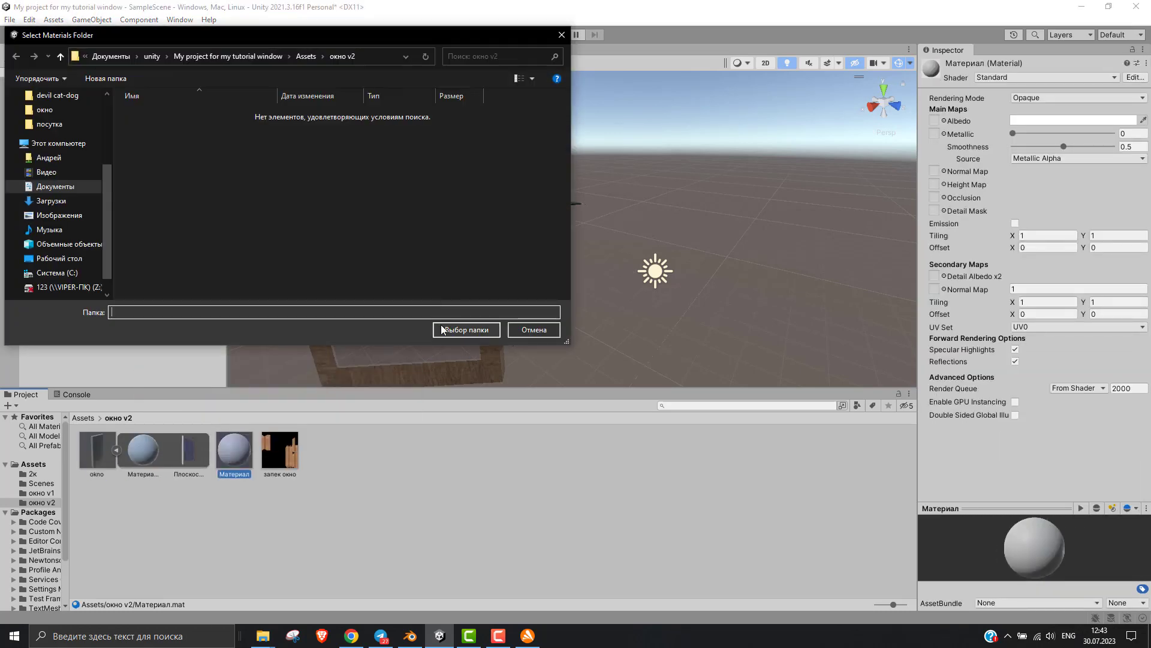
pyautogui.click(466, 330)
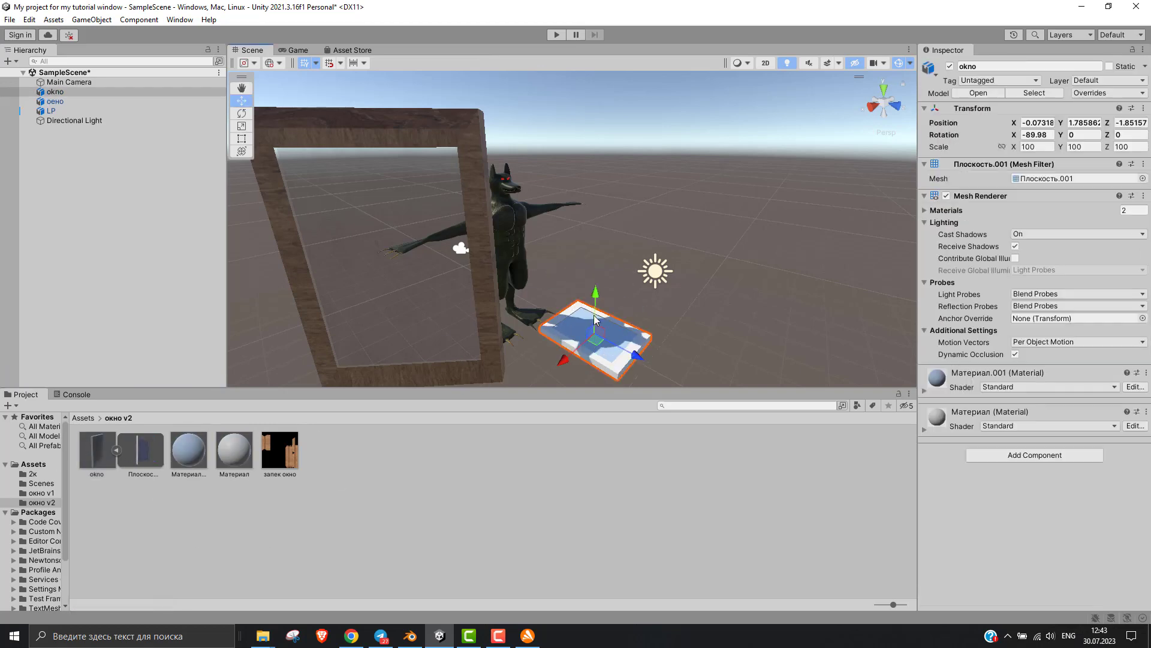
# - Place the okno model in the scene, rotated upright and moved toward the camera
pyautogui.moveTo(458, 361); pyautogui.dragTo(613, 271)
pyautogui.press('e')
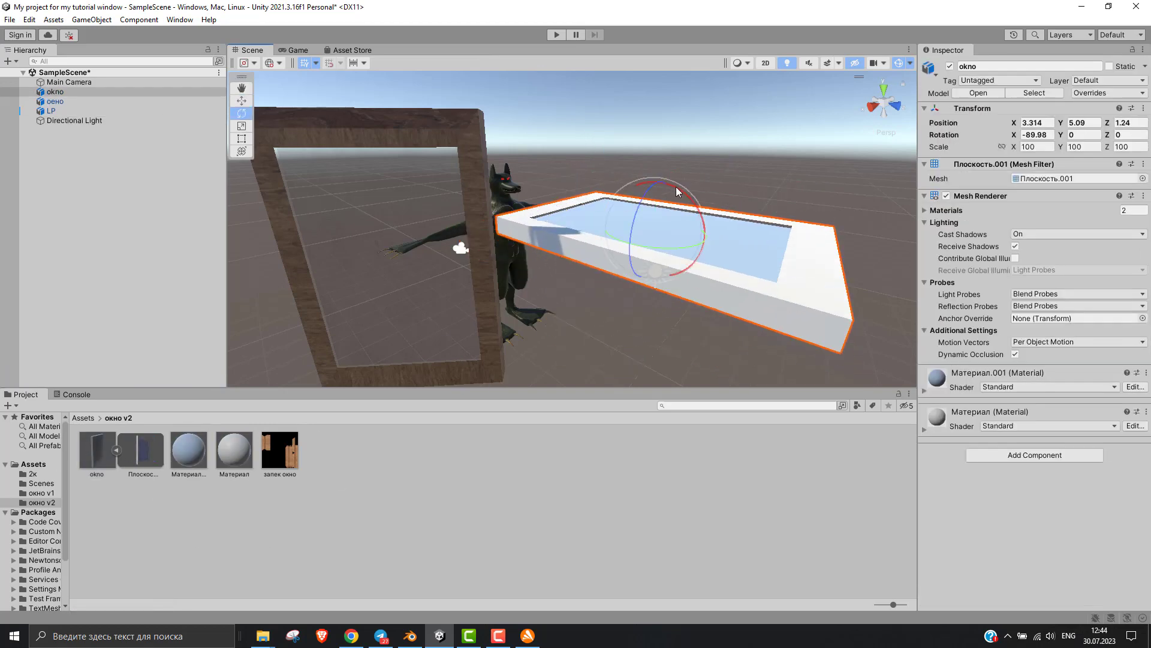
pyautogui.moveTo(689, 239)
pyautogui.mouseDown()
pyautogui.moveTo(738, 319)
pyautogui.moveTo(540, 228)
pyautogui.mouseUp()
pyautogui.press('w')
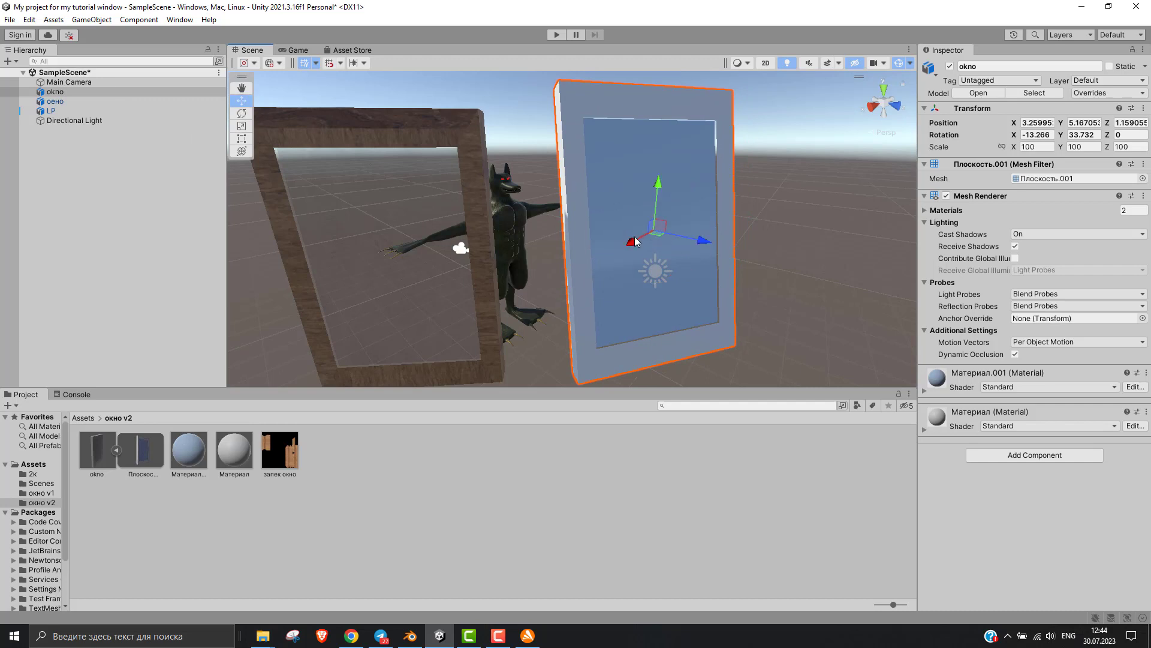
pyautogui.moveTo(635, 240); pyautogui.dragTo(568, 247)
# - Set the window's Материал.001 Rendering Mode to Transparent
pyautogui.click(188, 450)
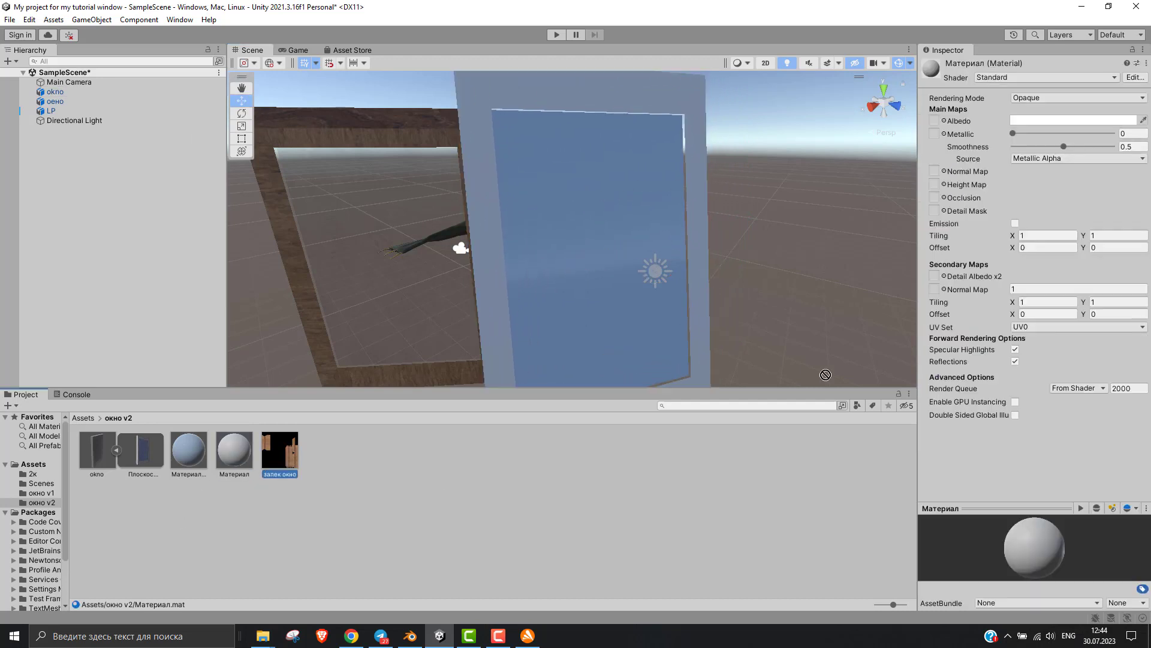
pyautogui.click(1054, 98)
pyautogui.click(1050, 150)
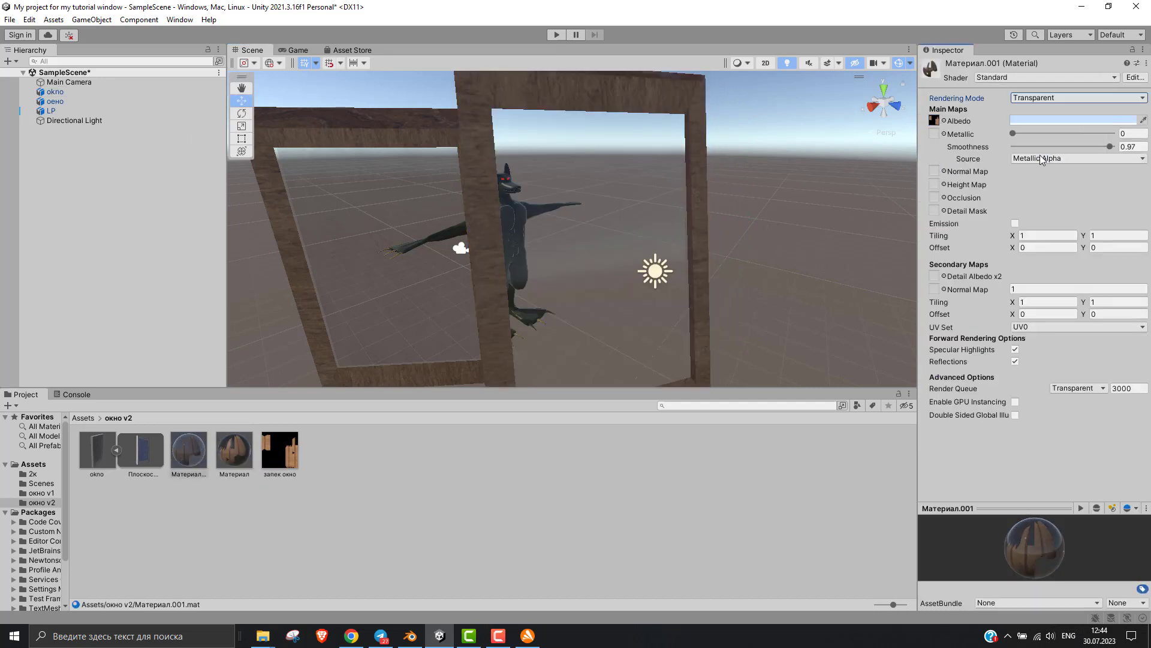